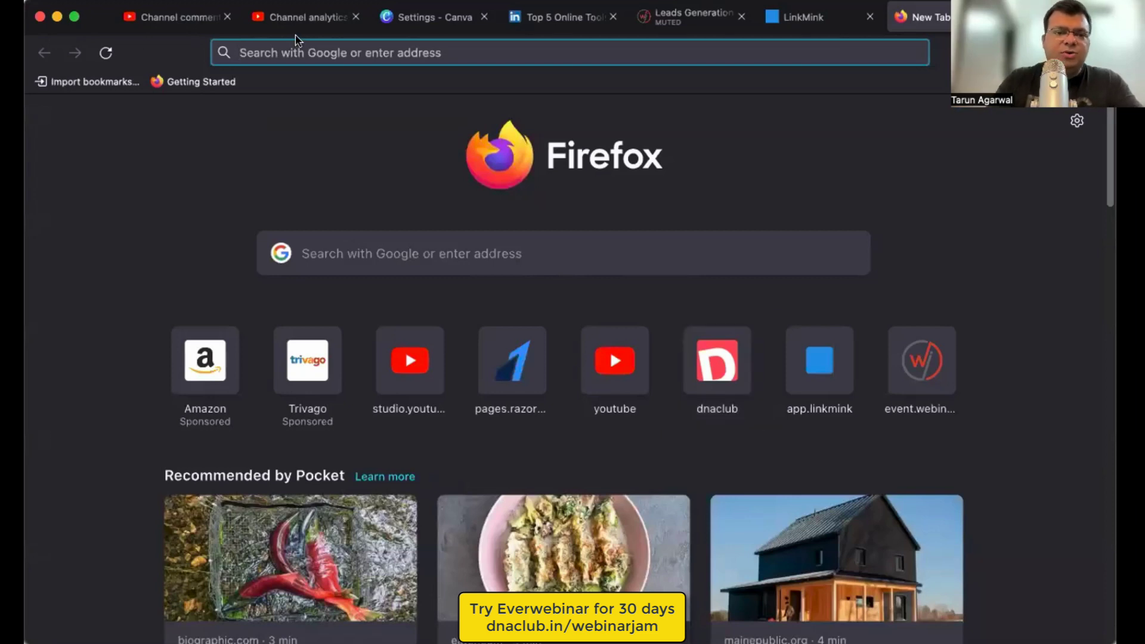
- Open dnaclub.in/webinarjam and compare the 30-day trial plans by attendee limit, price and features, including automated webinars
text(dnaclub.in/webina)
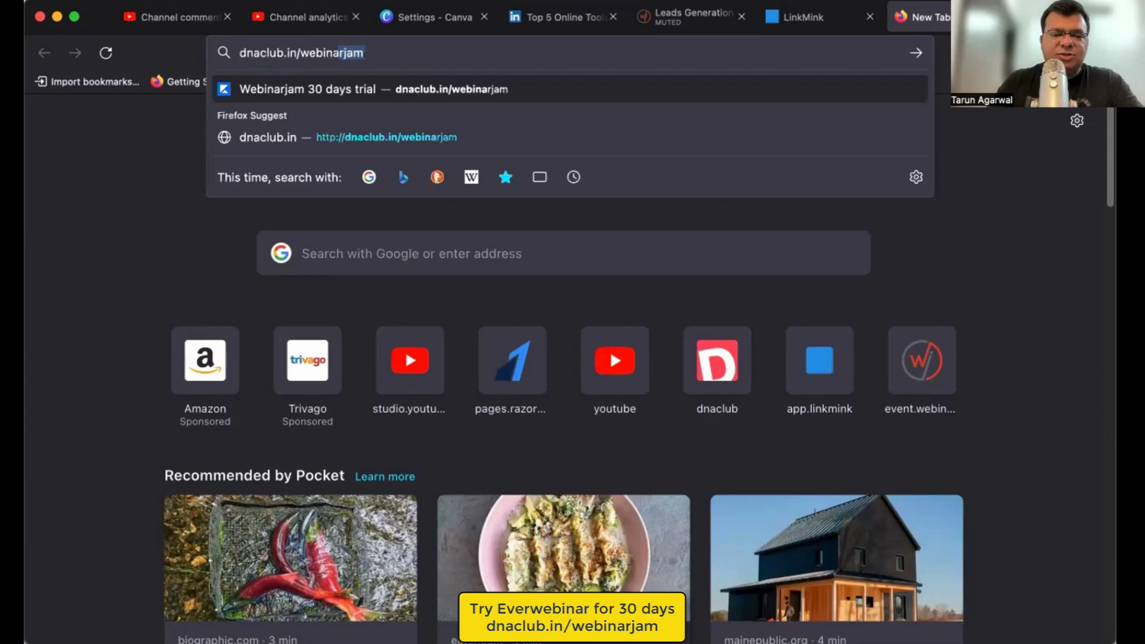
key(Return)
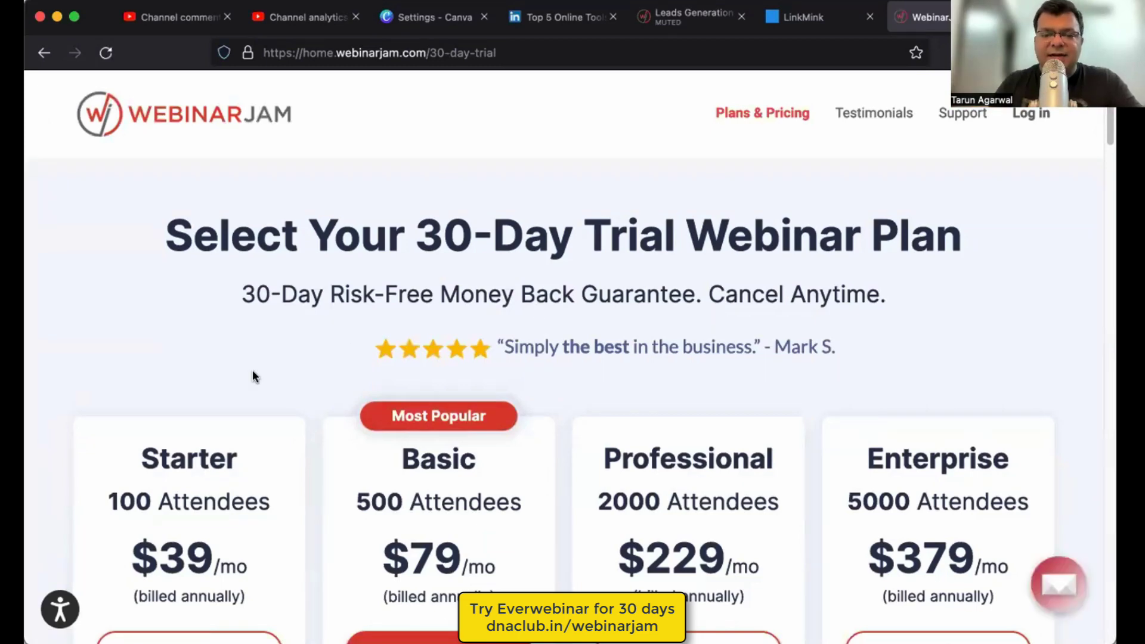
scroll(501, 377, down, 2)
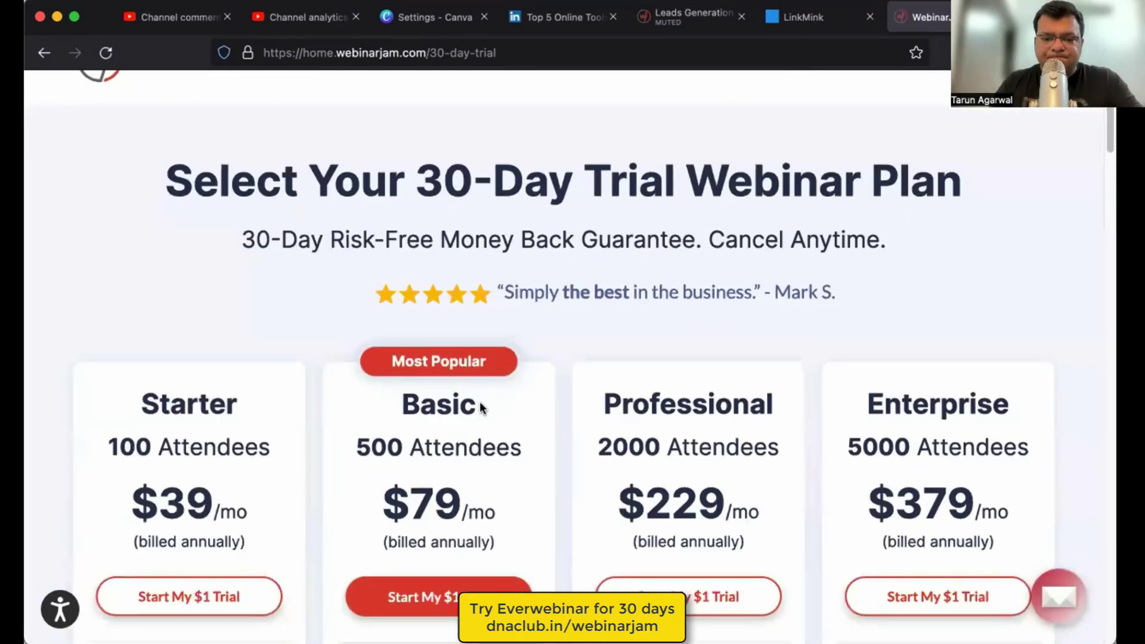
scroll(398, 313, down, 2)
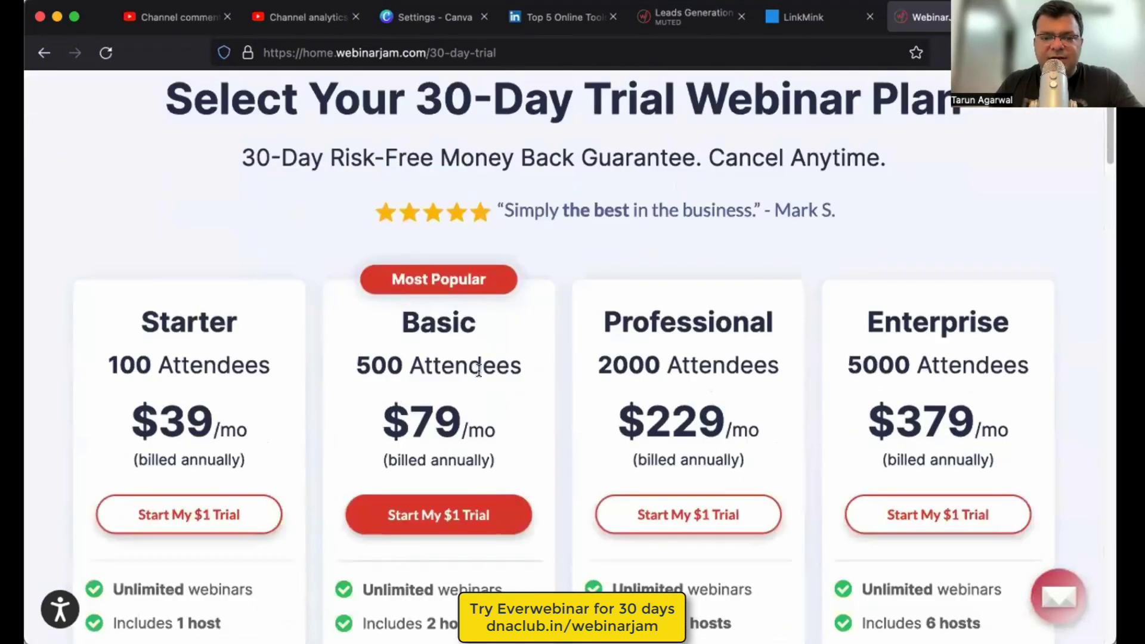
drag(388, 365, 424, 365)
scroll(481, 411, down, 3)
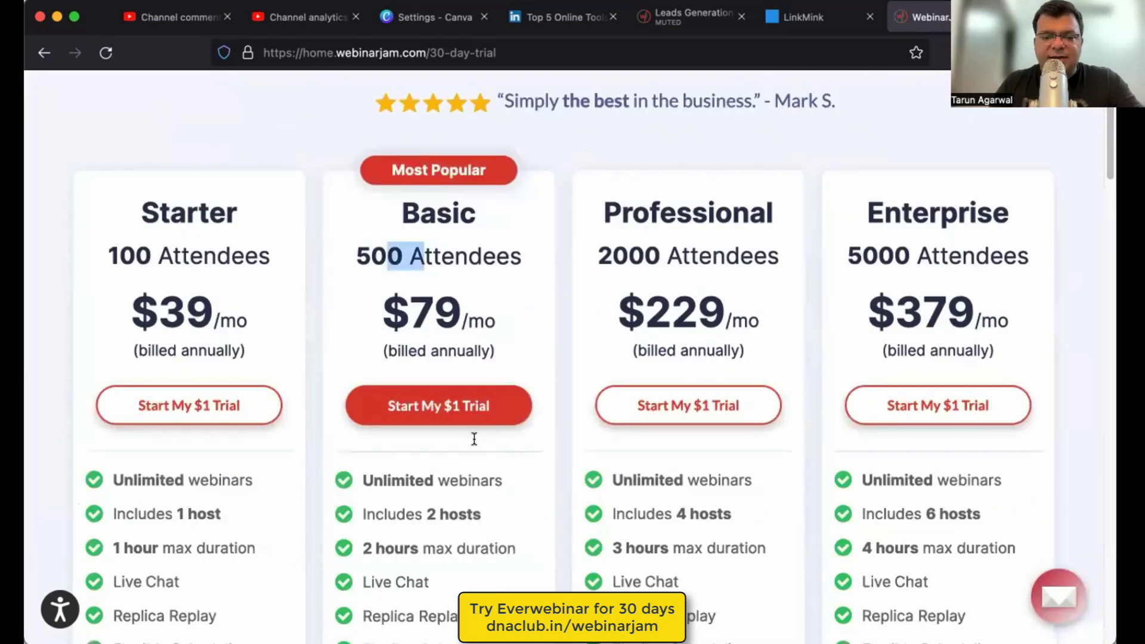
scroll(474, 439, down, 9)
scroll(474, 439, down, 7)
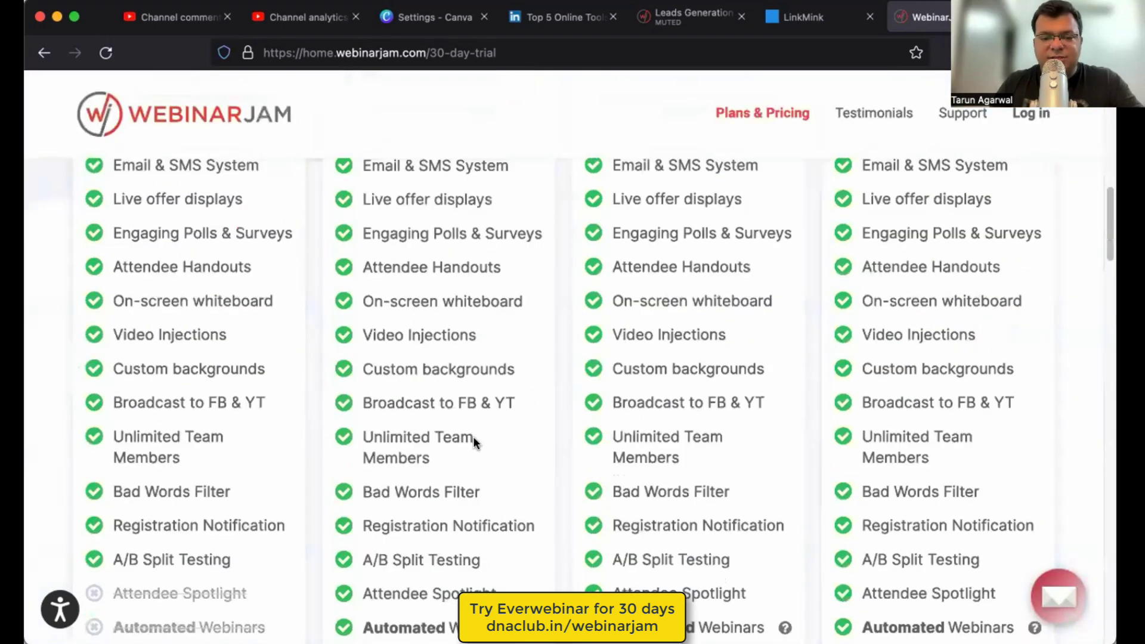
scroll(397, 462, down, 5)
drag(399, 465, 492, 462)
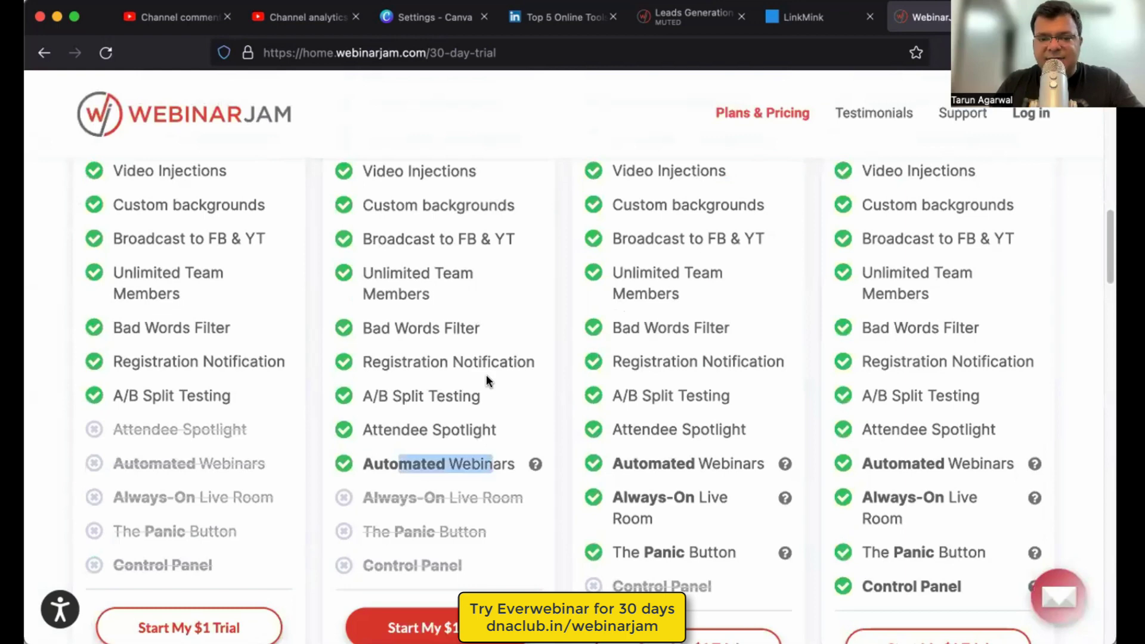
scroll(485, 375, up, 7)
scroll(485, 375, up, 15)
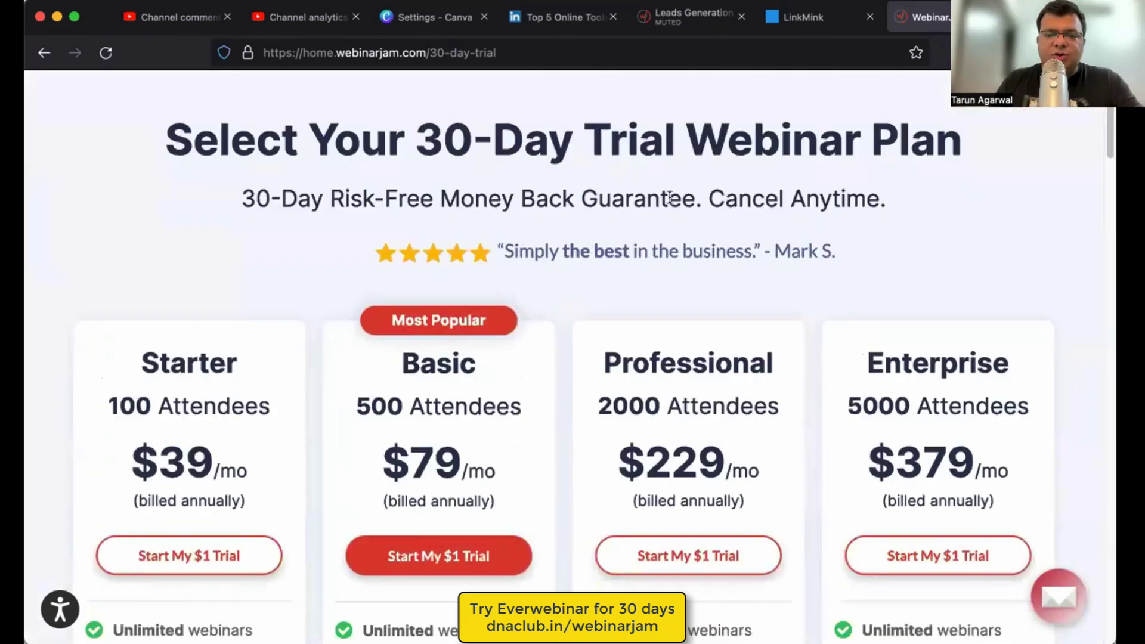
scroll(689, 192, up, 3)
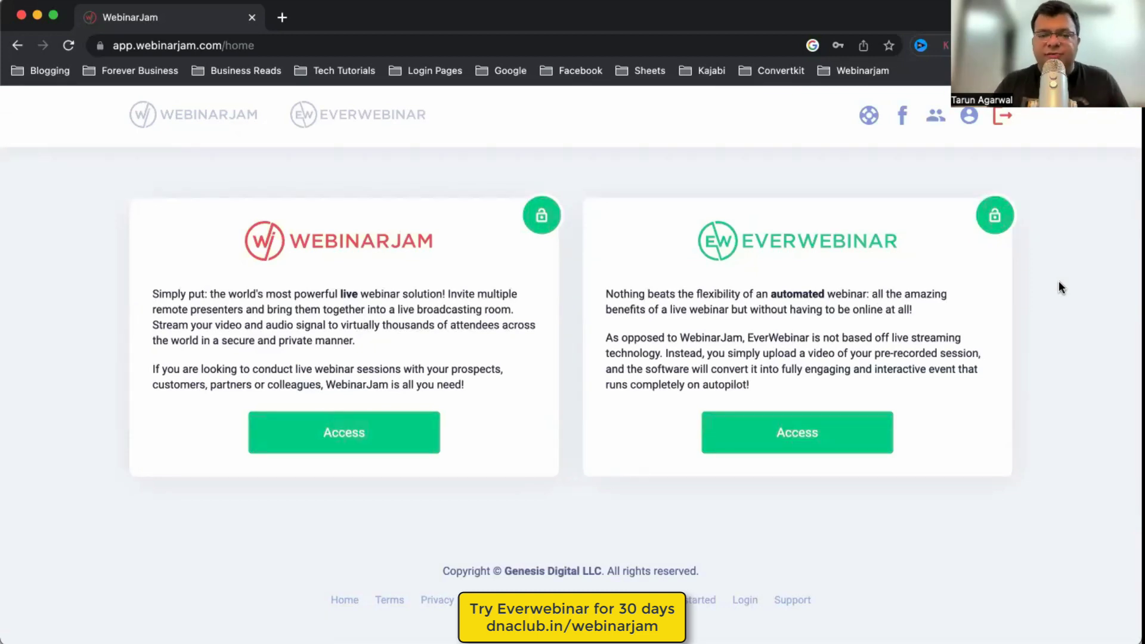
- Start a new webinar in EverWebinar and choose a previous WebinarJam live session as its source video
click(852, 444)
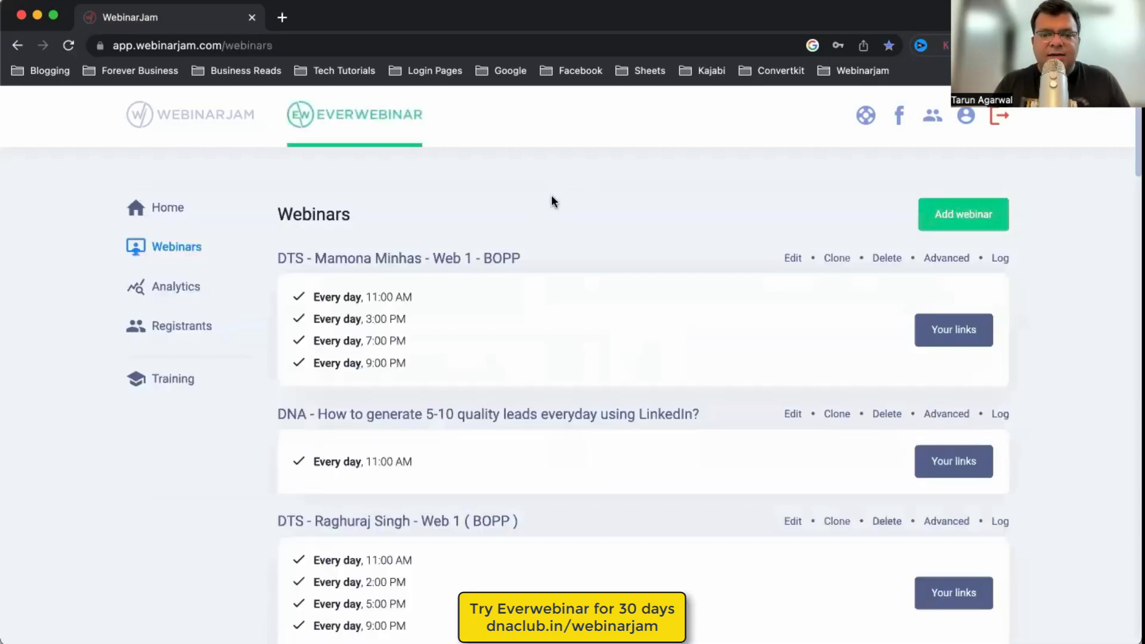
click(970, 216)
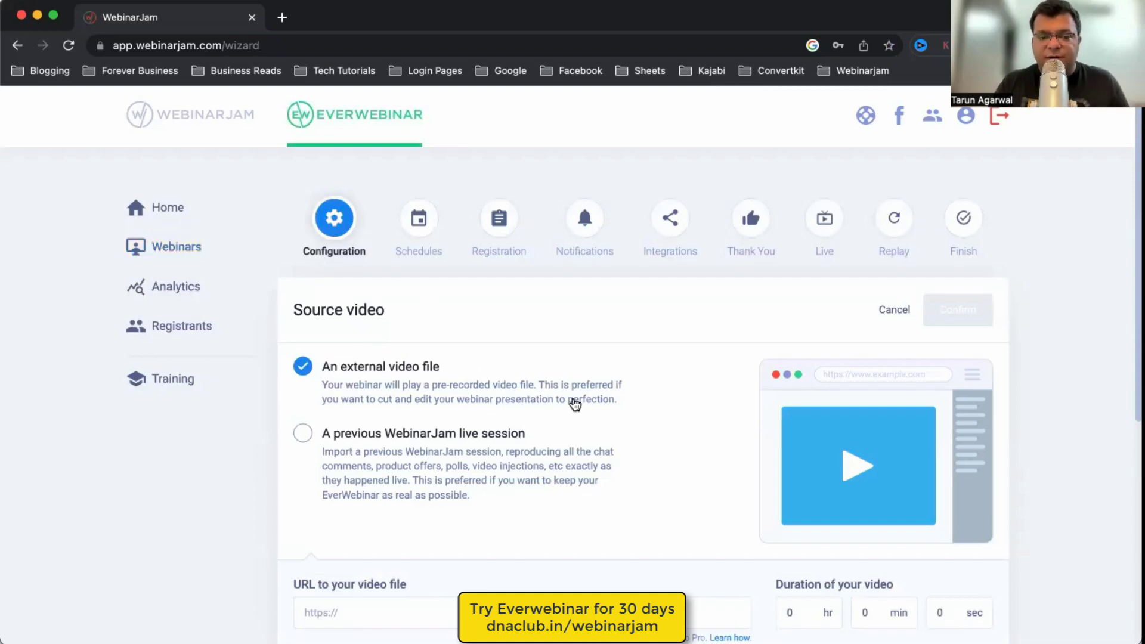
scroll(437, 341, down, 1)
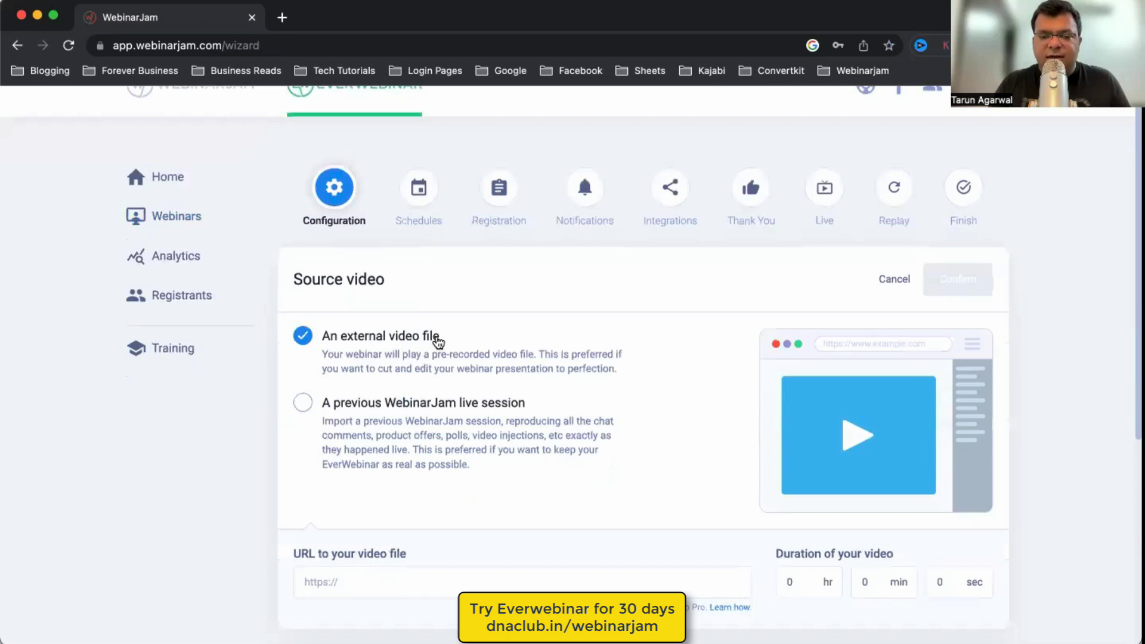
scroll(367, 453, down, 4)
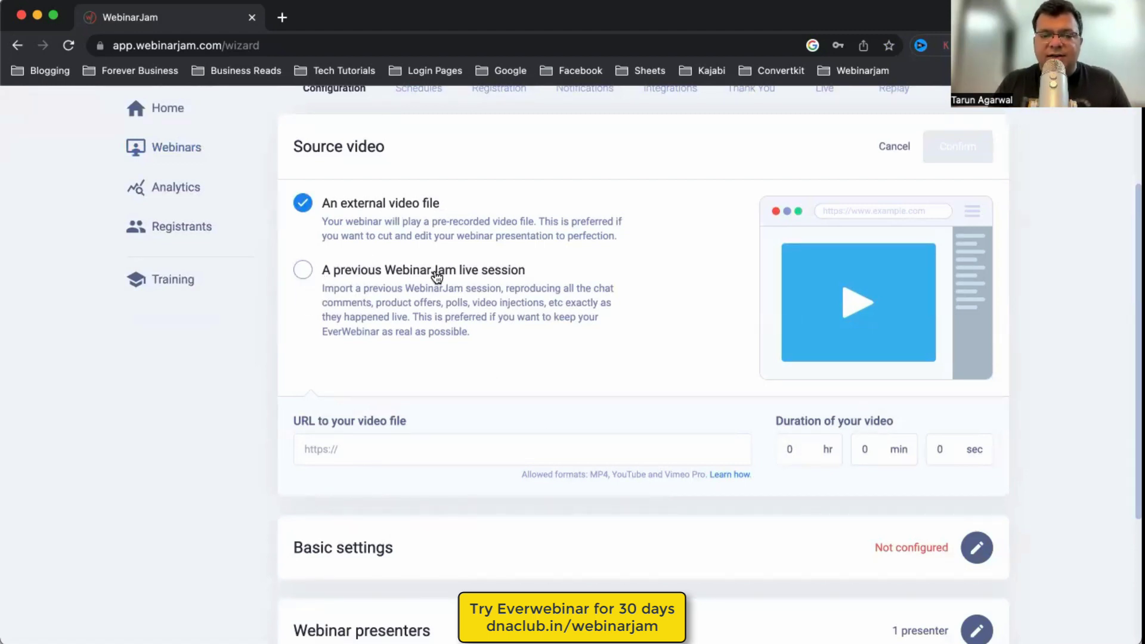
click(465, 275)
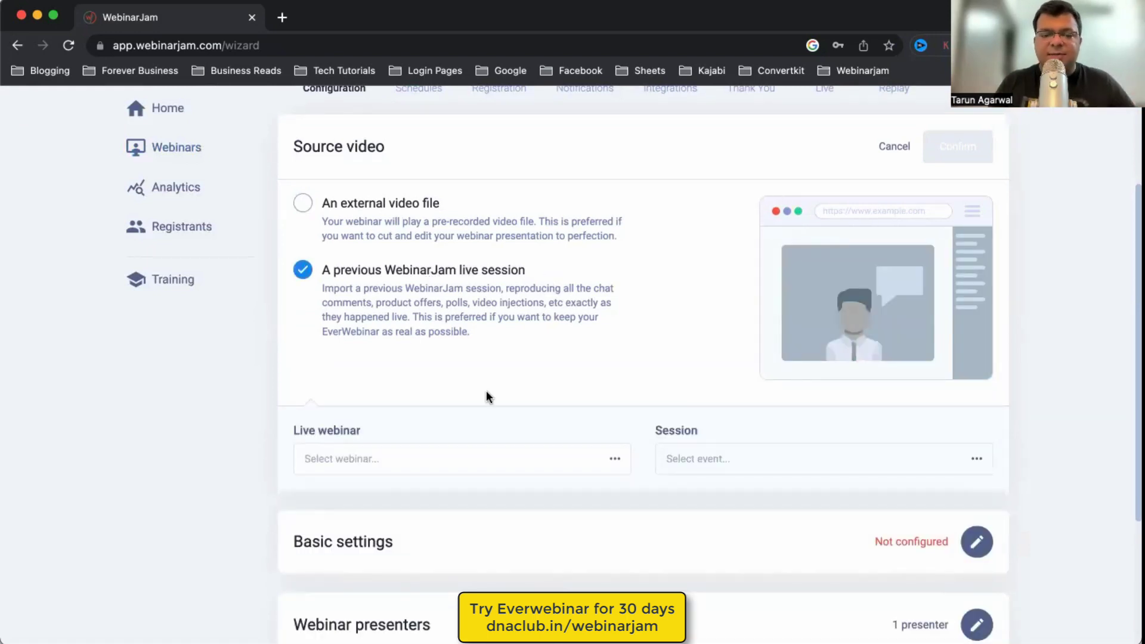
scroll(487, 387, down, 1)
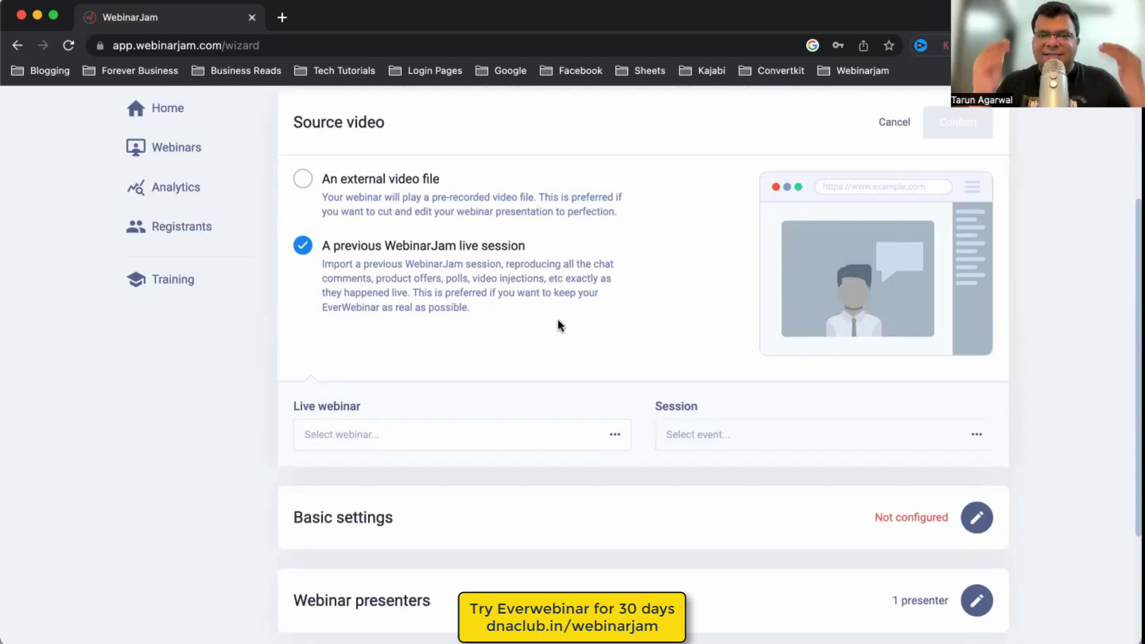
- Set the source to the live webinar "DNA - How to generate 5-10 quality leads everyday using LinkedIn?", session Thursday, 26 Jan 2023 at 11:00 AM, and confirm
click(388, 440)
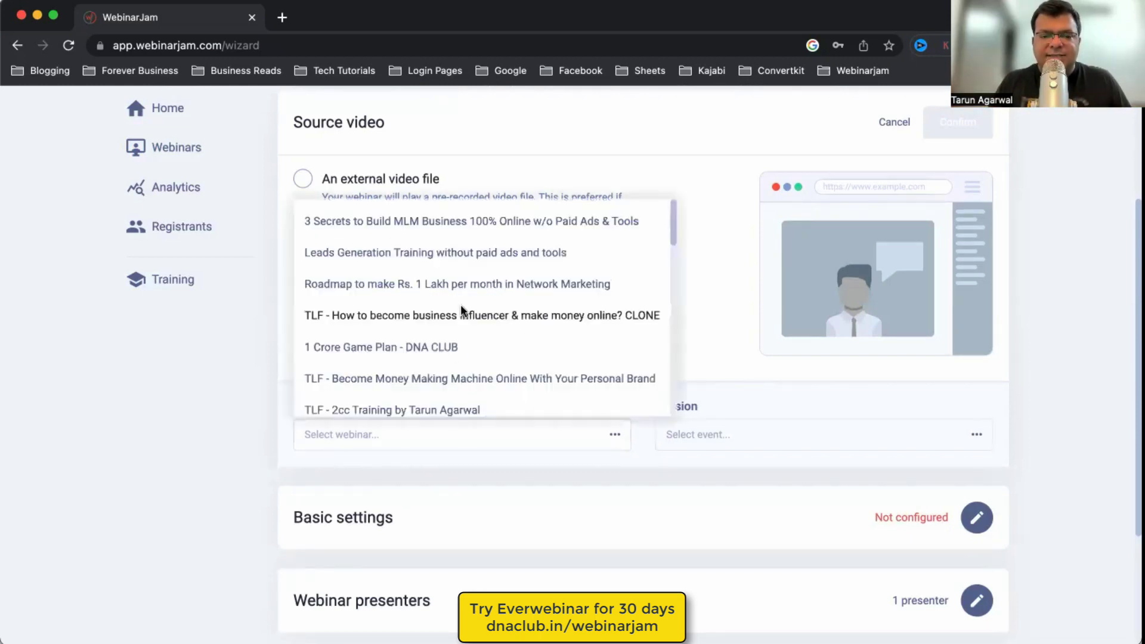
scroll(461, 308, down, 10)
scroll(549, 371, up, 5)
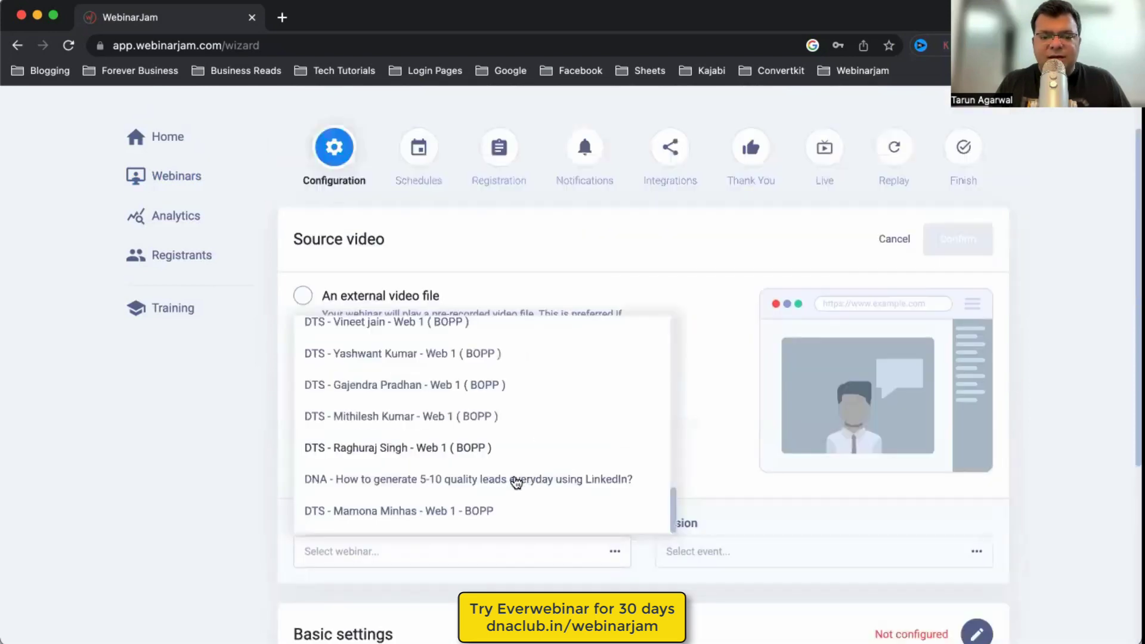
click(513, 479)
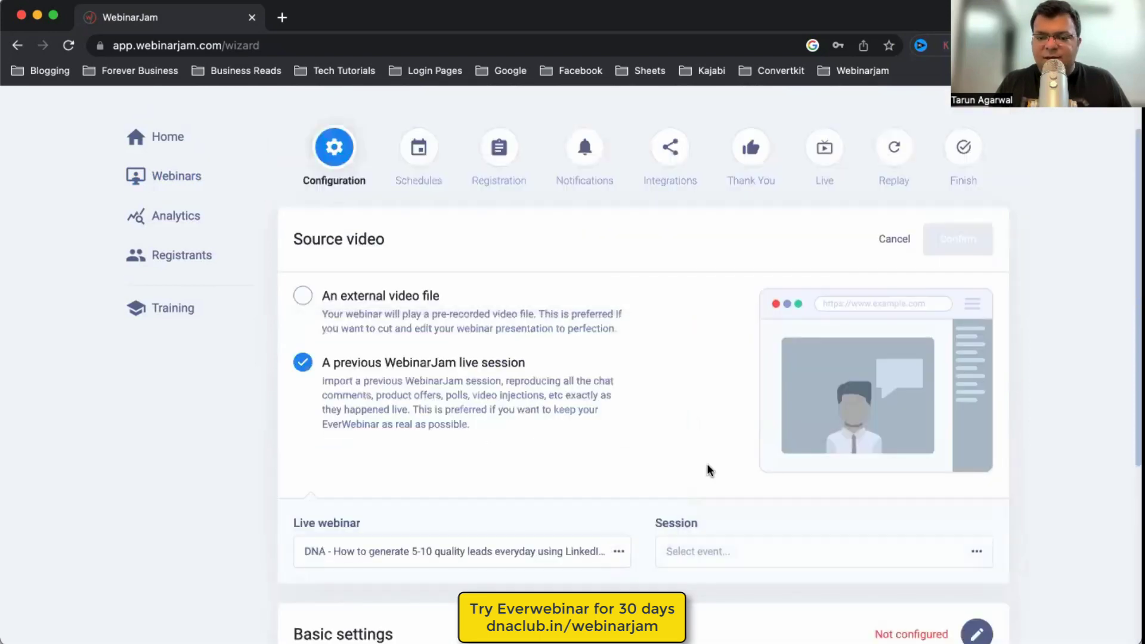
scroll(710, 471, down, 3)
click(723, 427)
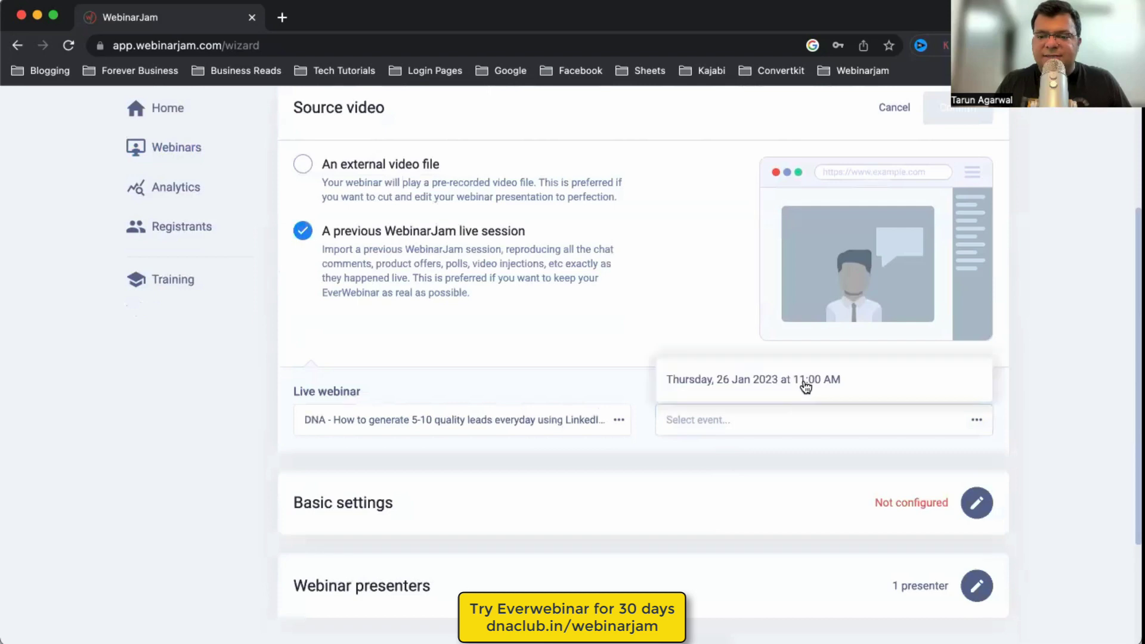
click(804, 380)
scroll(1002, 358, down, 1)
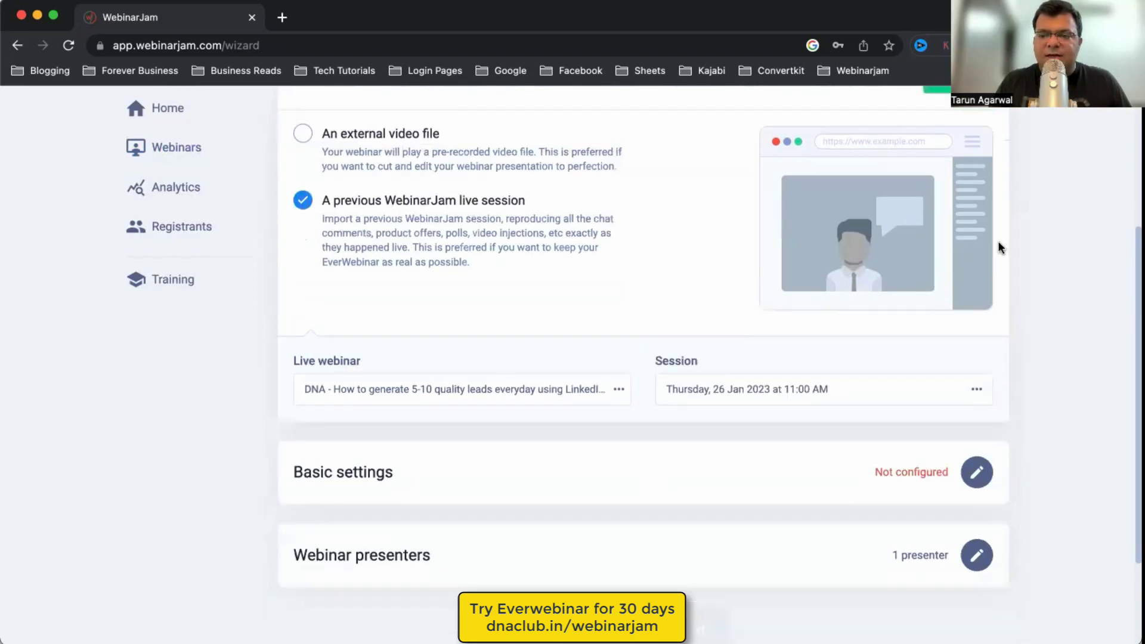
scroll(972, 228, up, 3)
click(973, 228)
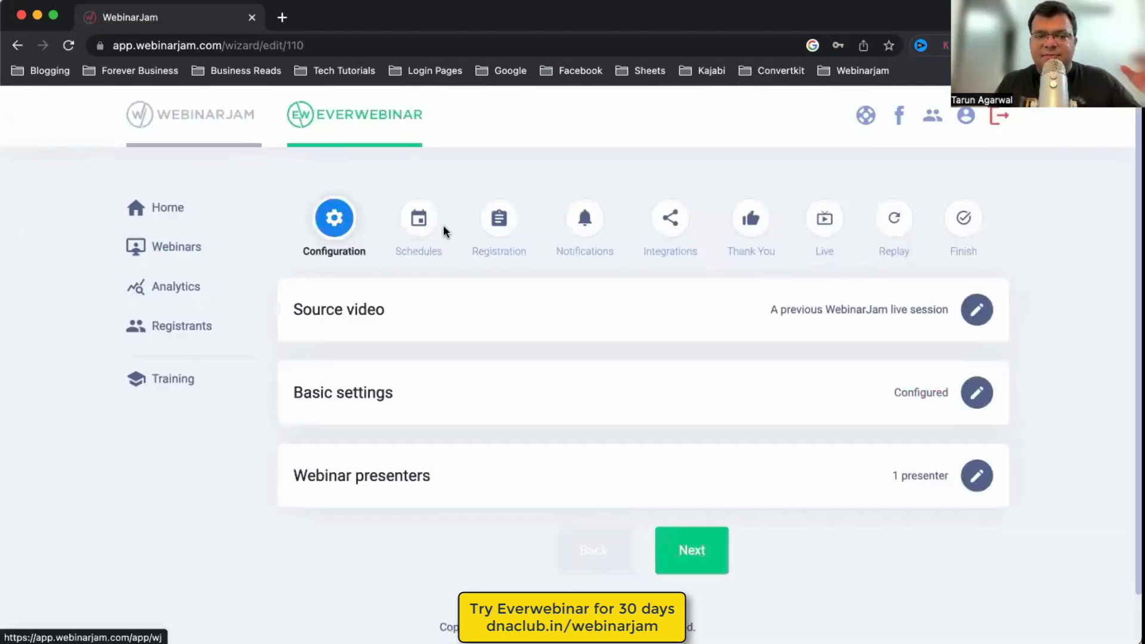
- In the basic settings, replace the "DNA" prefix of the webinar name with "Test"
click(977, 394)
scroll(459, 304, down, 3)
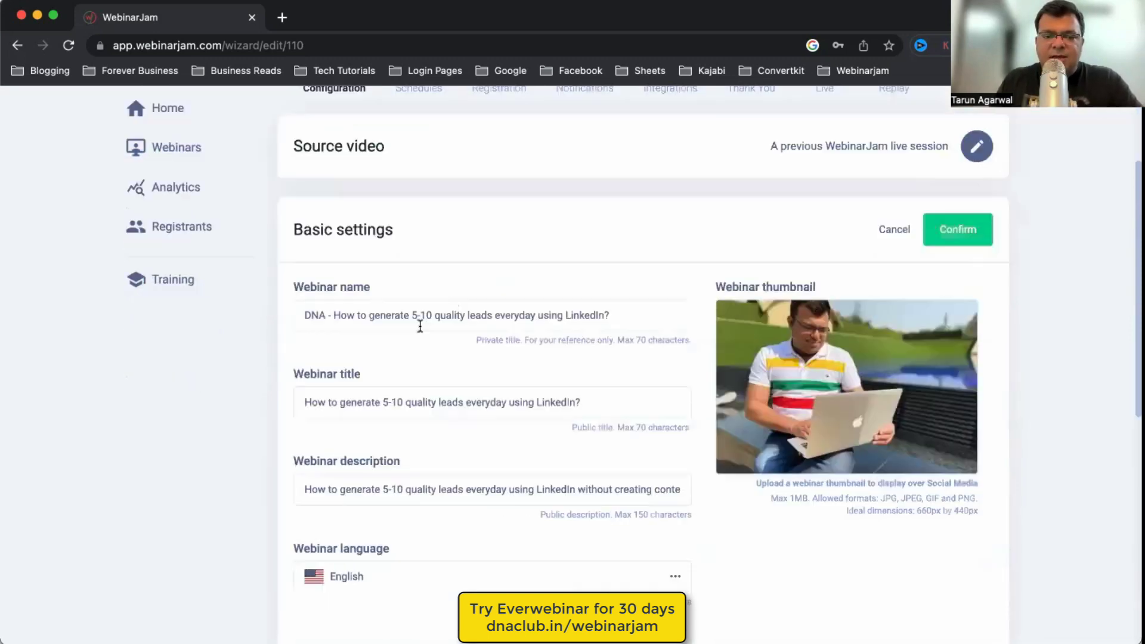
click(529, 322)
key(super+Left)
key(shift+alt+Right)
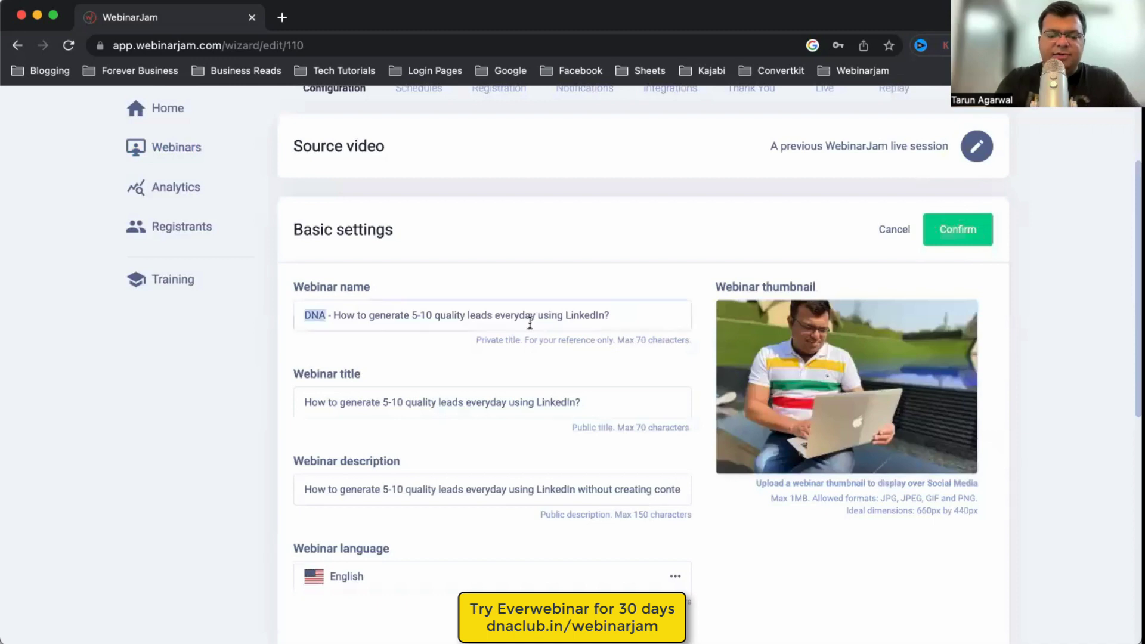
text(Test)
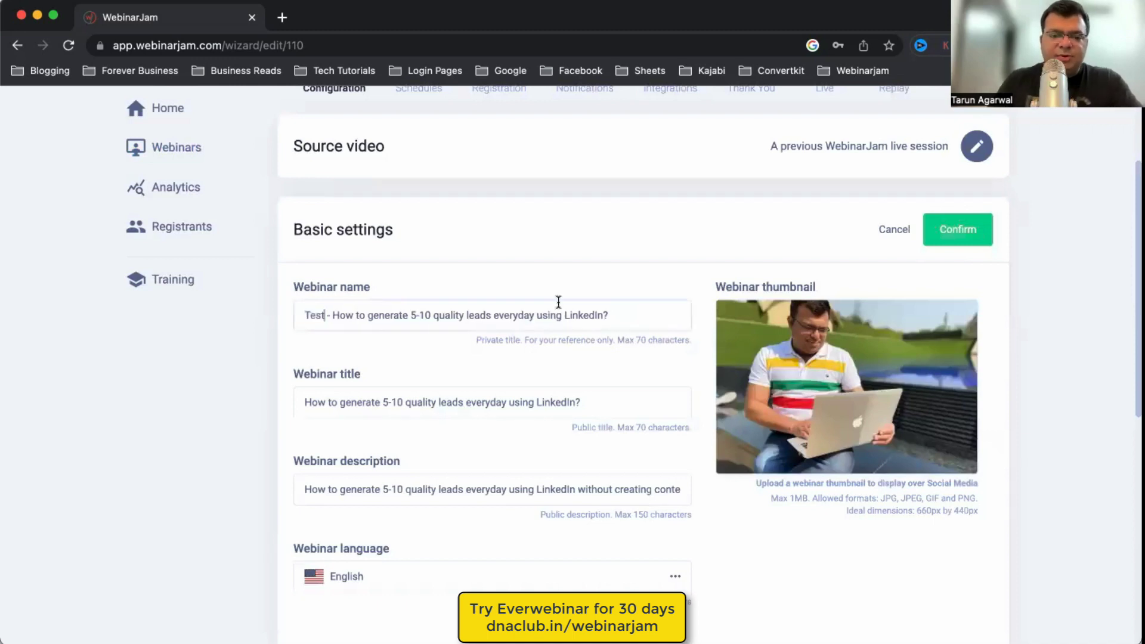
- Put "Test -" in front of the webinar title and confirm the basic settings
click(305, 402)
text(Te)
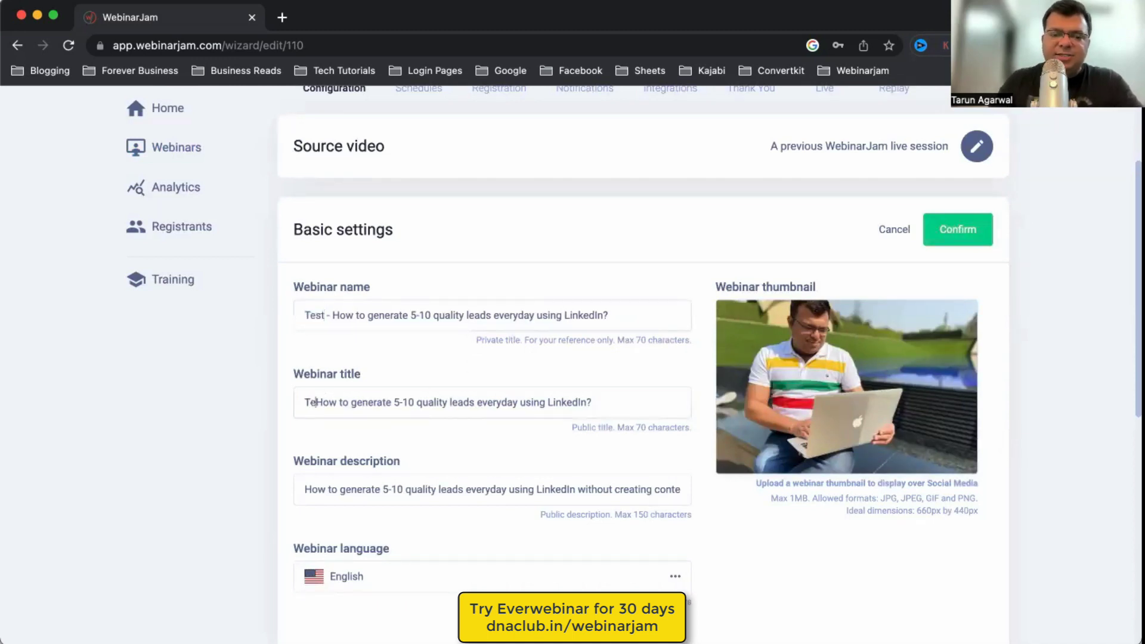
text(st -)
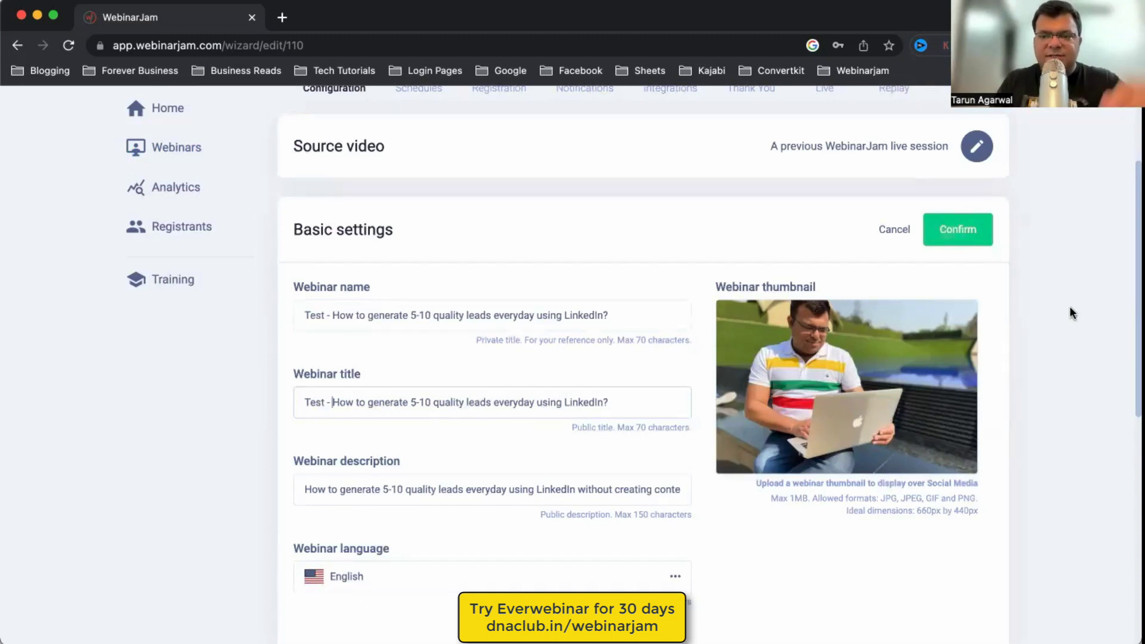
click(984, 227)
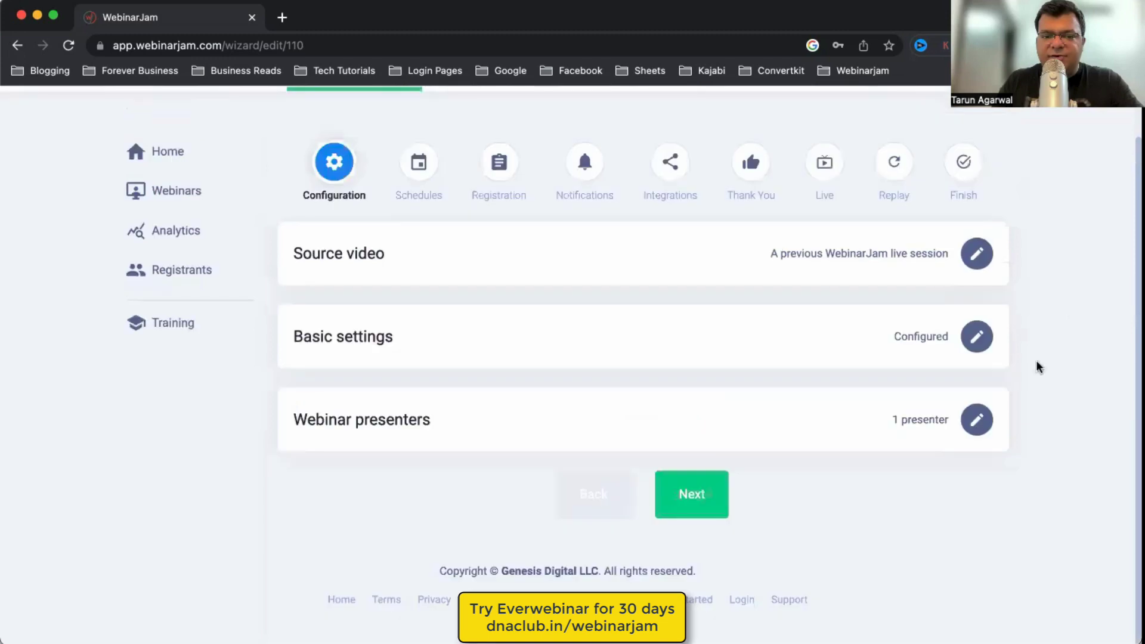
- Continue to the schedules stage, open the webinar schedules for editing and set the new series' time to 11:00 AM
click(719, 502)
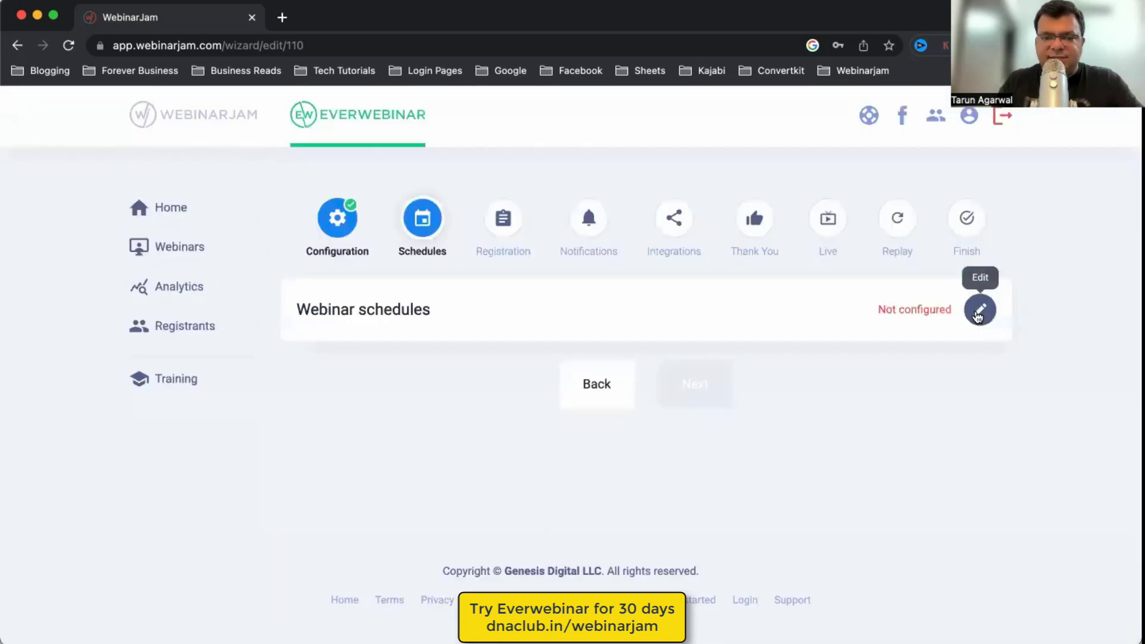
click(978, 311)
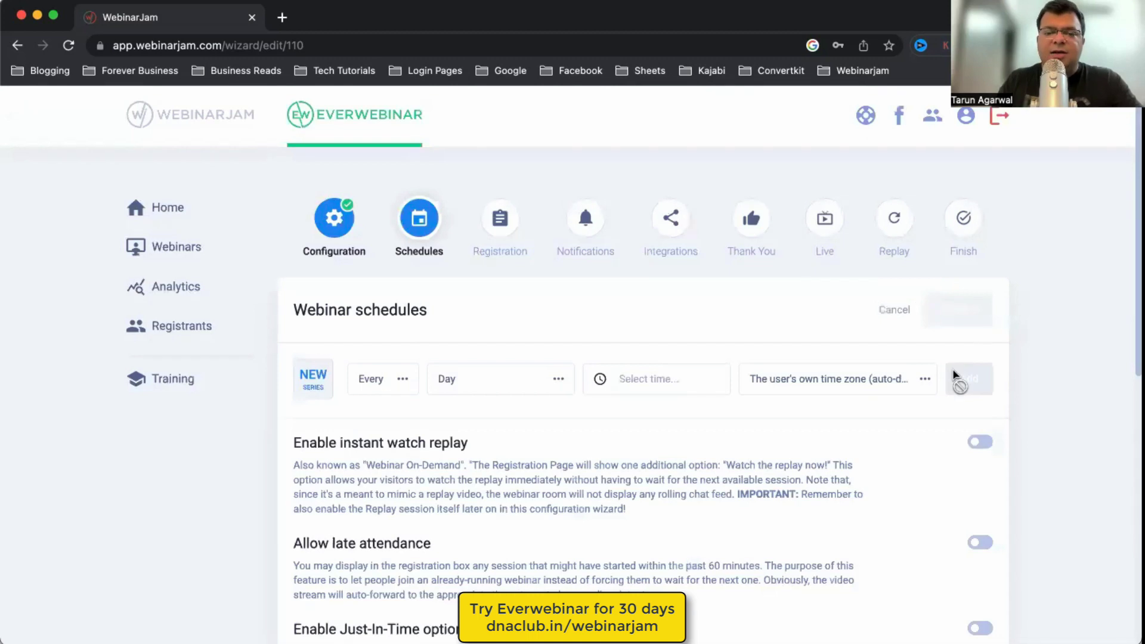
scroll(539, 263, down, 2)
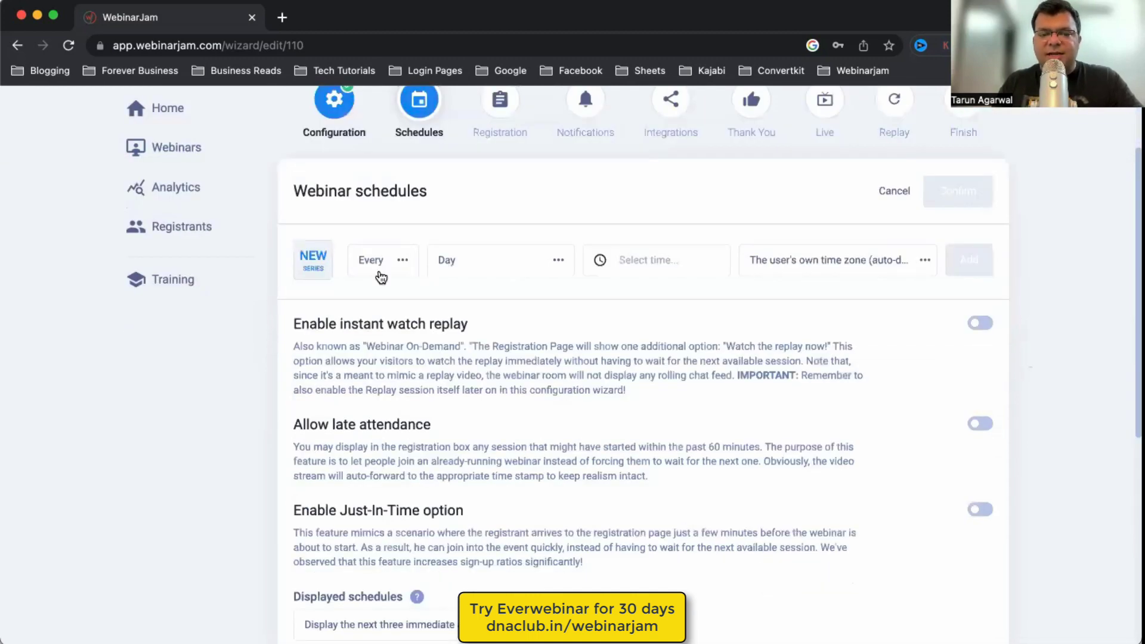
click(465, 262)
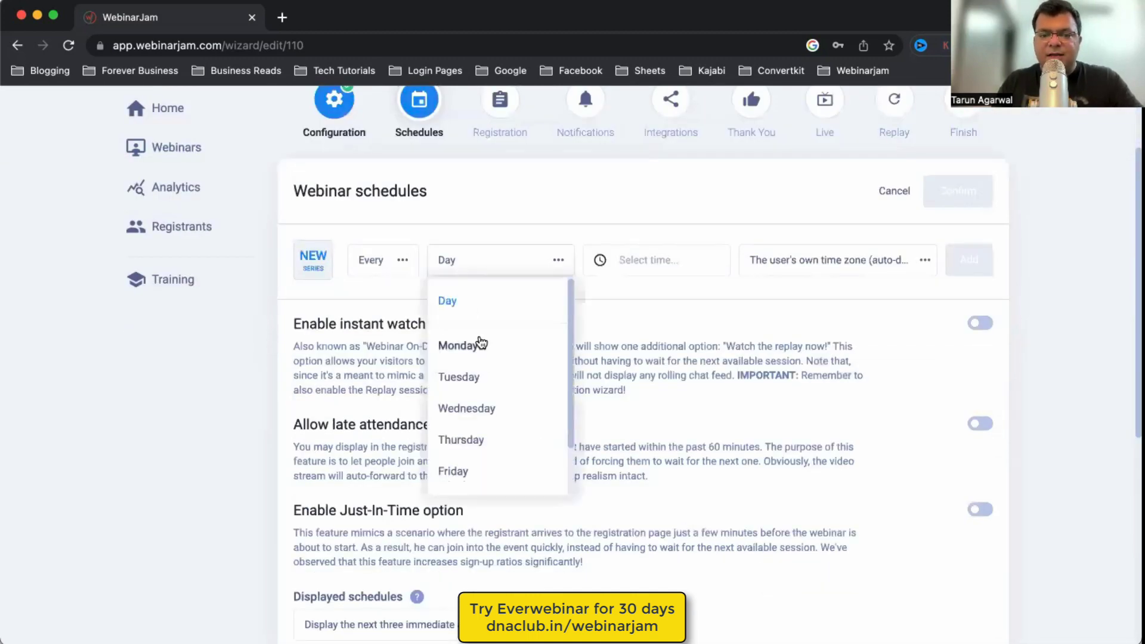
click(667, 267)
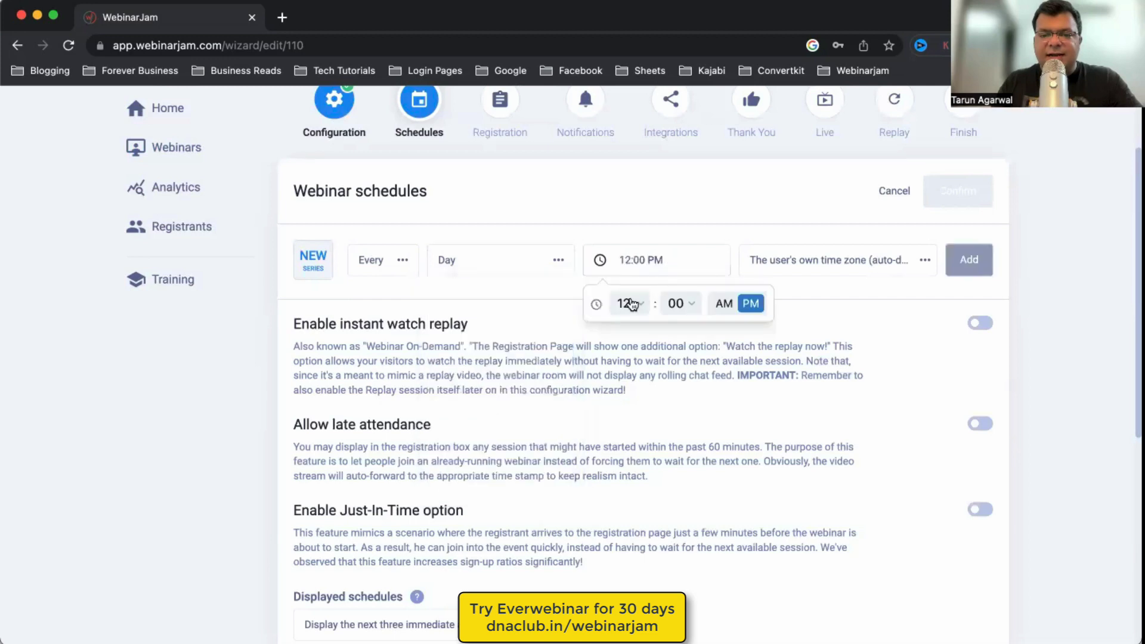
click(627, 303)
click(627, 531)
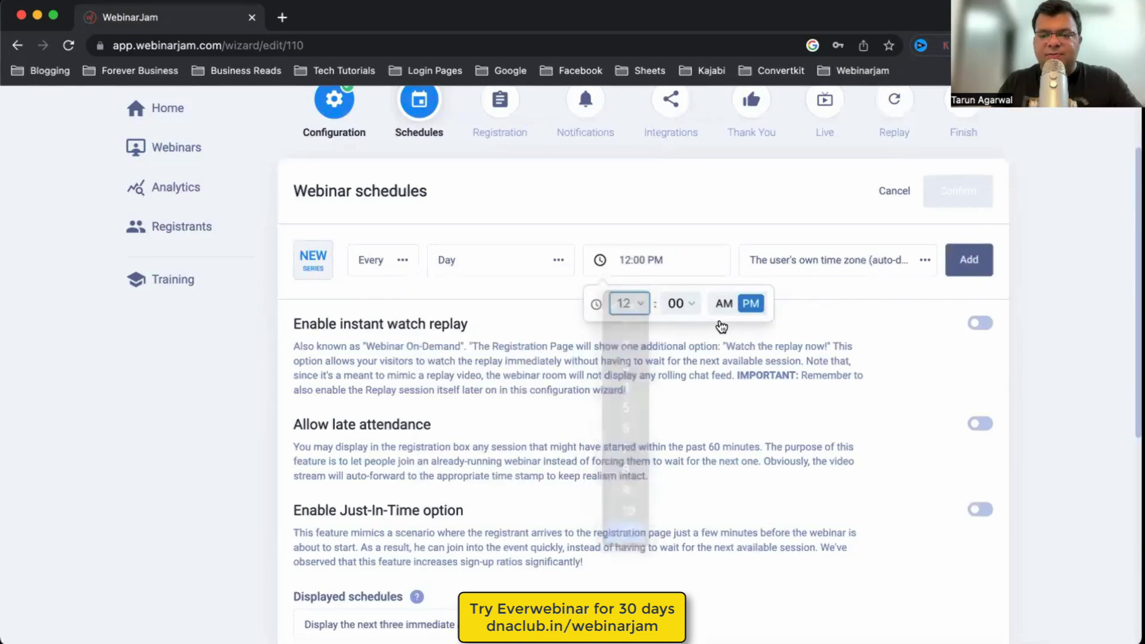
click(725, 305)
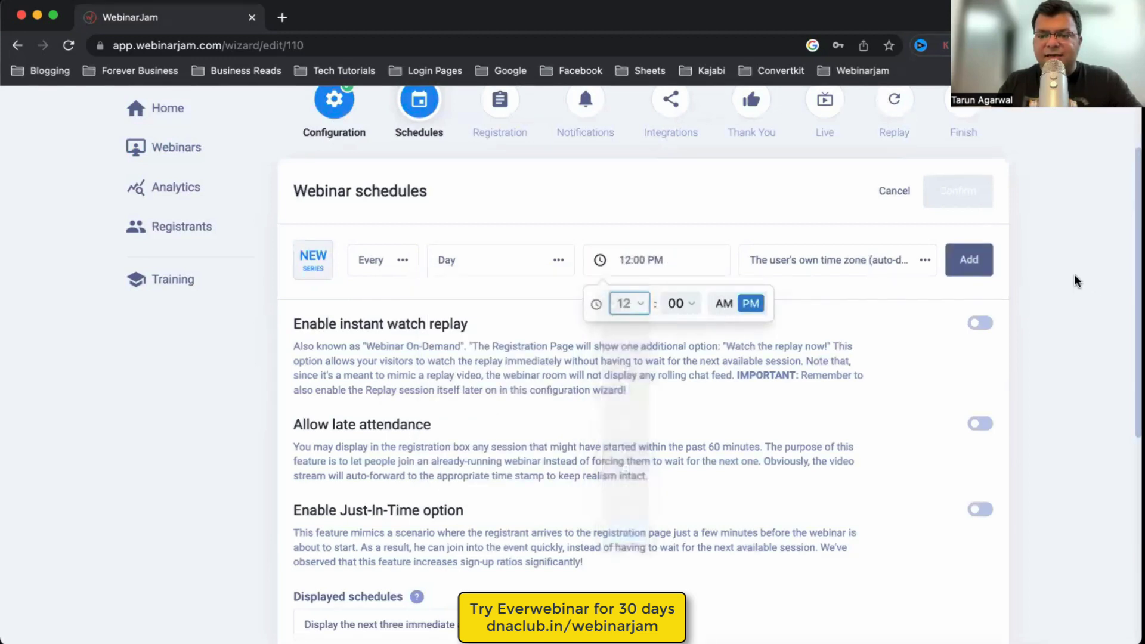
click(977, 260)
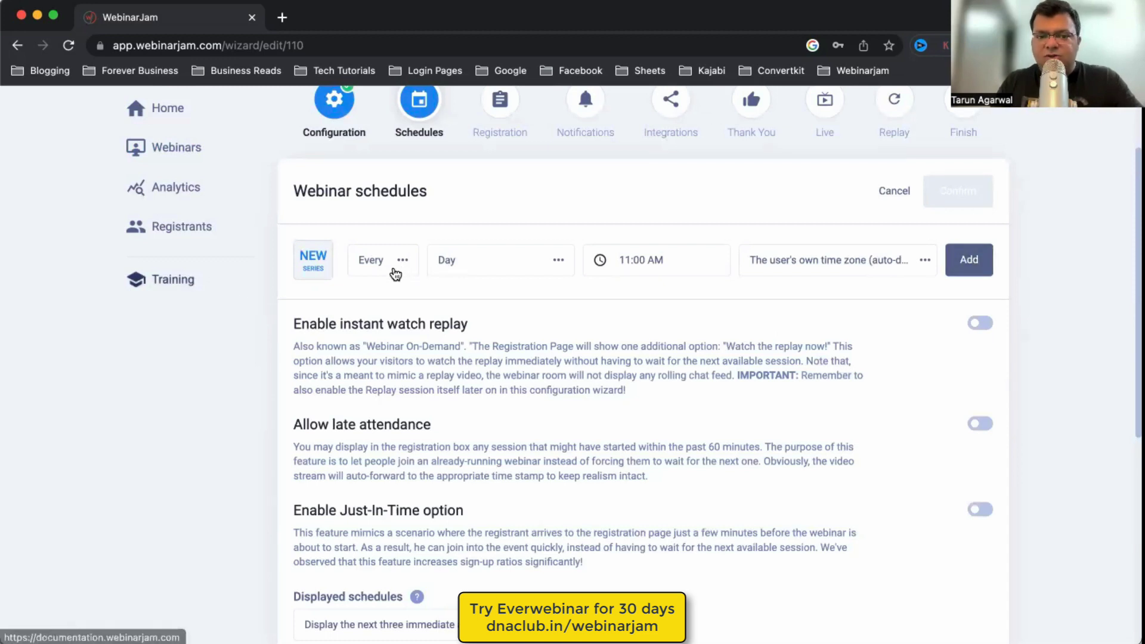
click(477, 267)
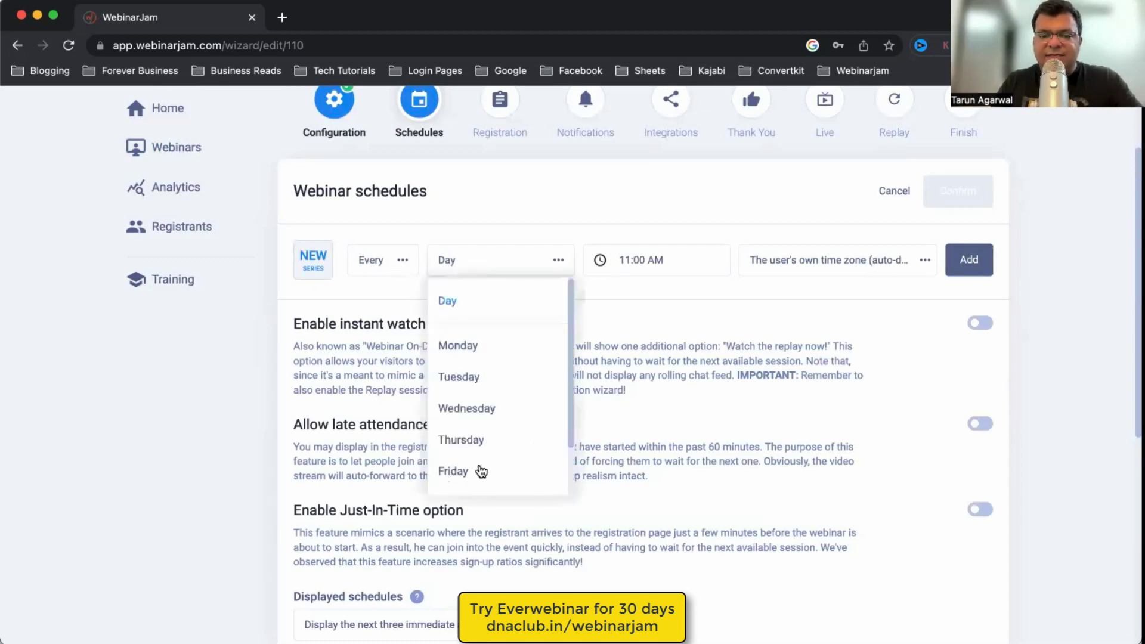
scroll(489, 459, down, 2)
click(579, 309)
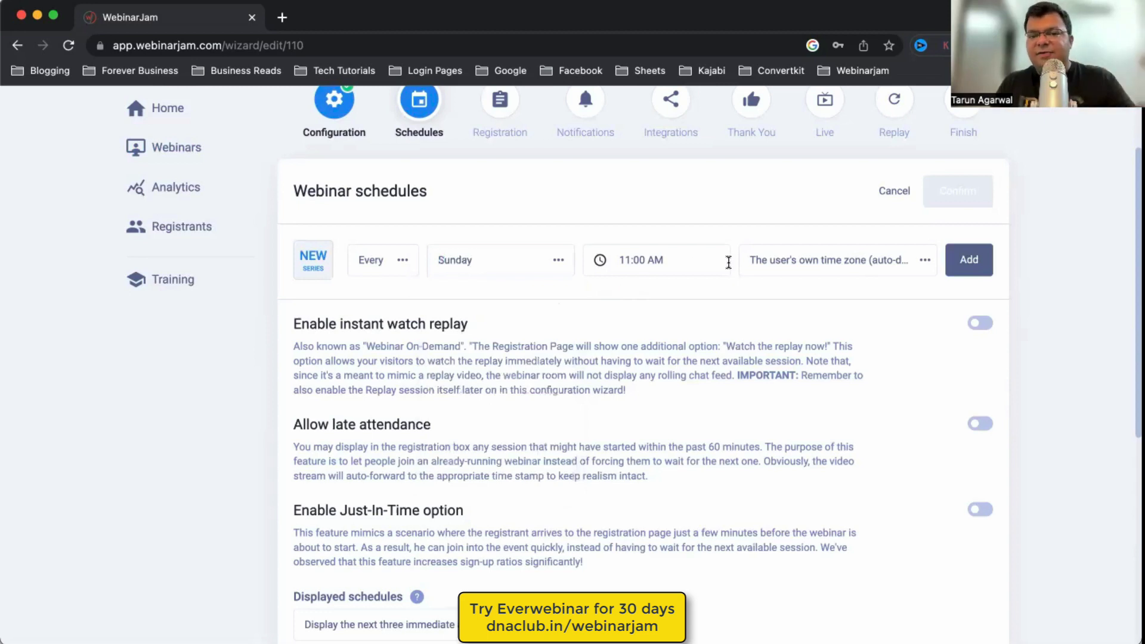
click(387, 268)
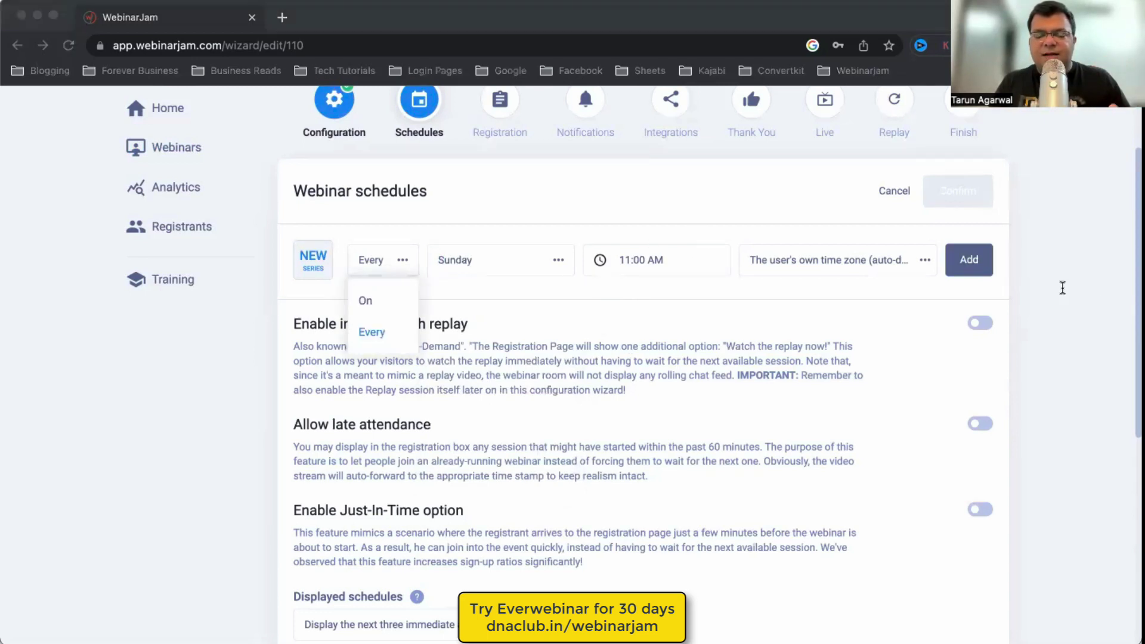
- Set the new series to run every Monday and add it to the webinar schedules
click(465, 271)
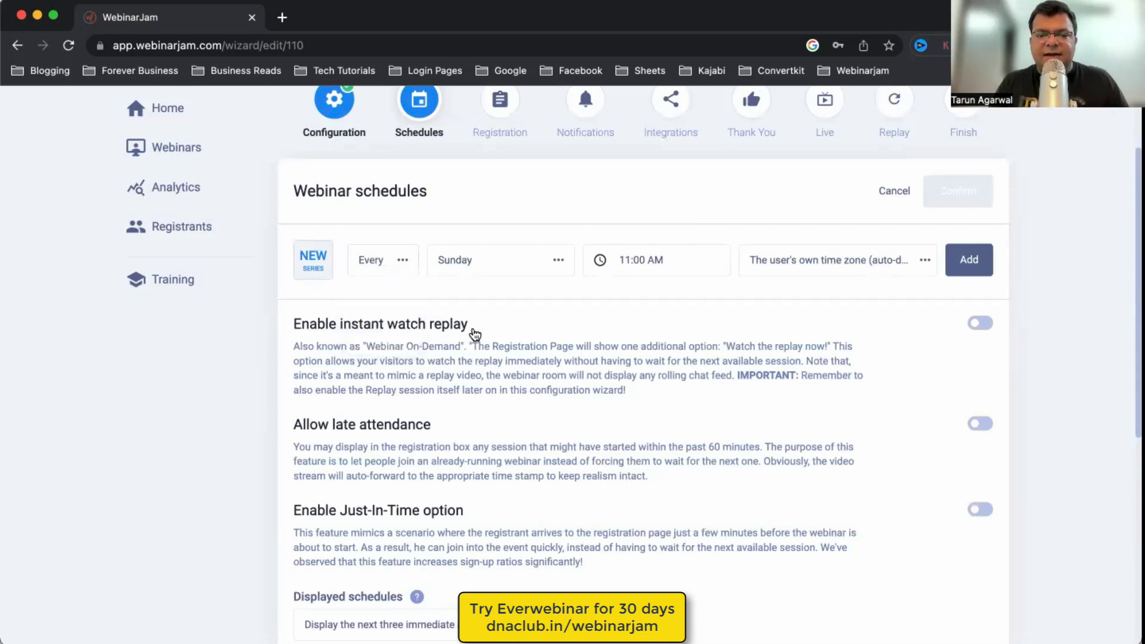
click(558, 260)
- Add a second series that runs every Wednesday at 11:00 AM in the user's own time zone
click(445, 274)
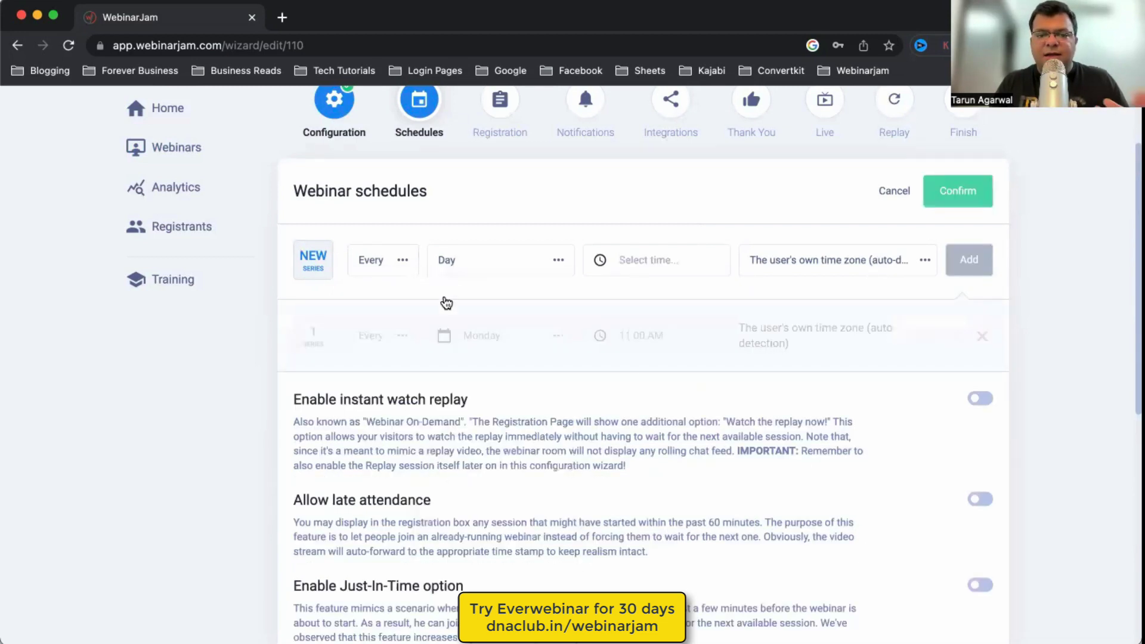
click(477, 408)
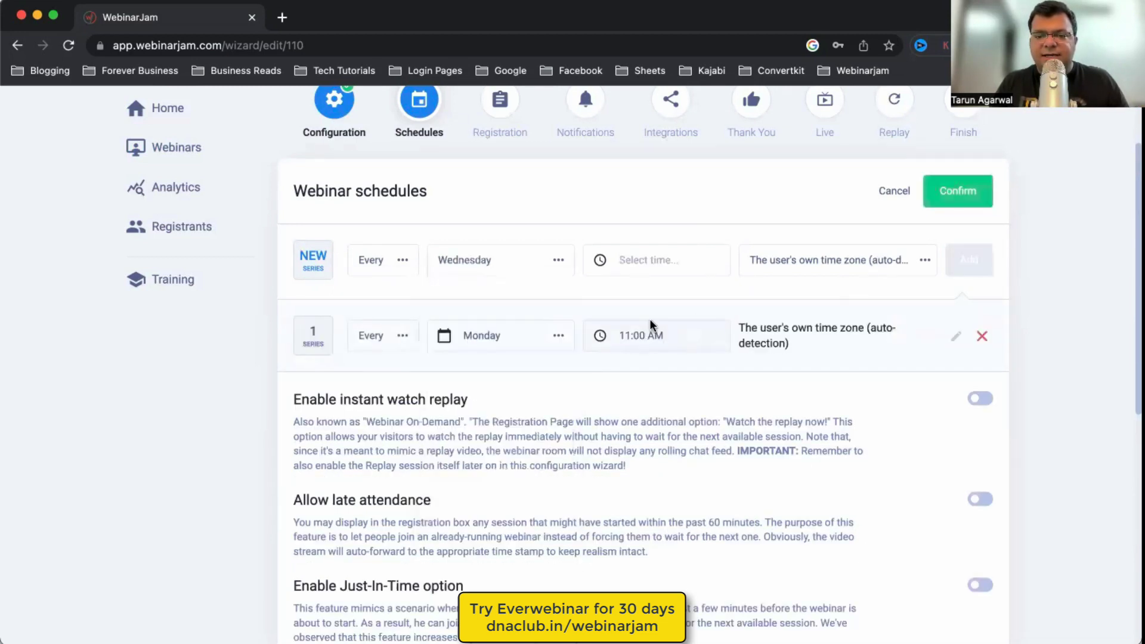
click(626, 303)
click(622, 531)
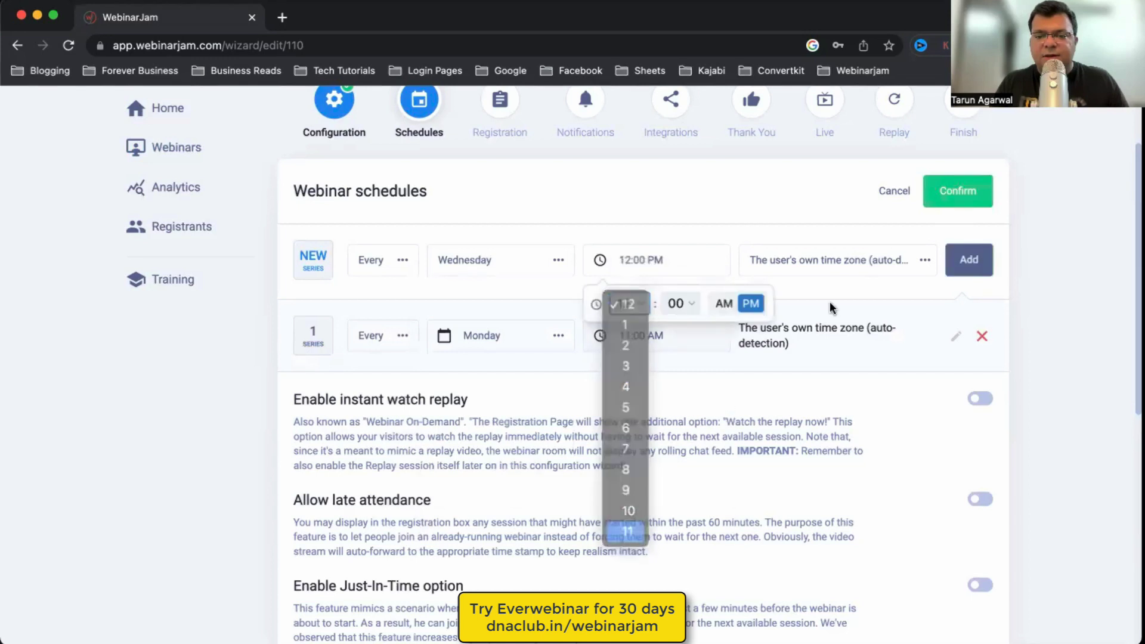
click(724, 303)
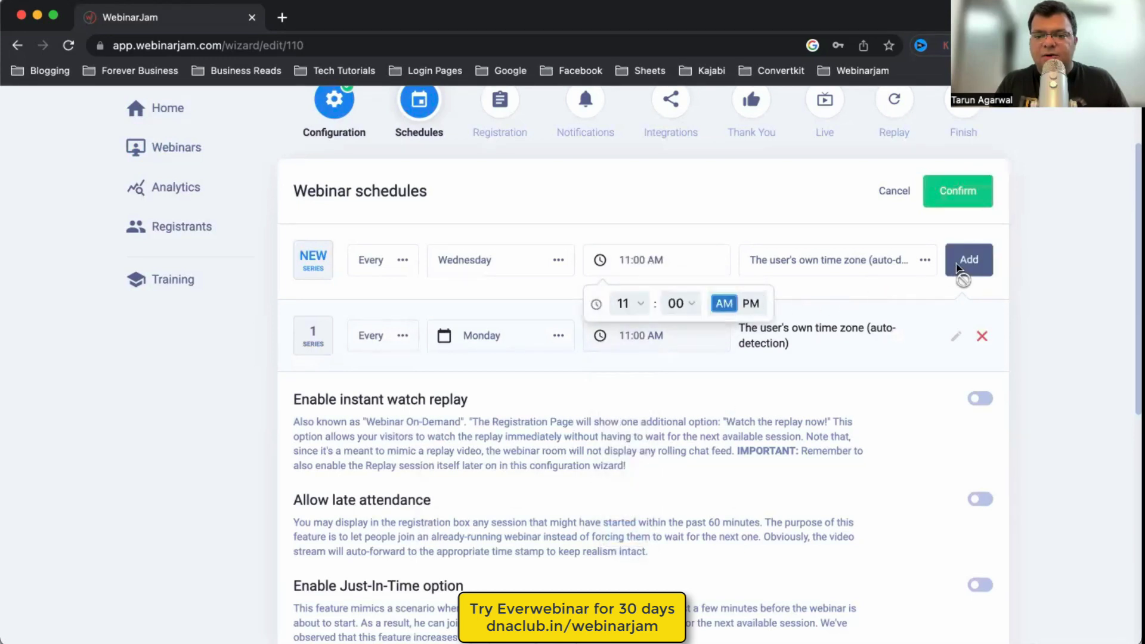
click(958, 271)
- Add a third series that runs every Friday at 11:00 AM in the user's own time zone
click(506, 266)
click(474, 468)
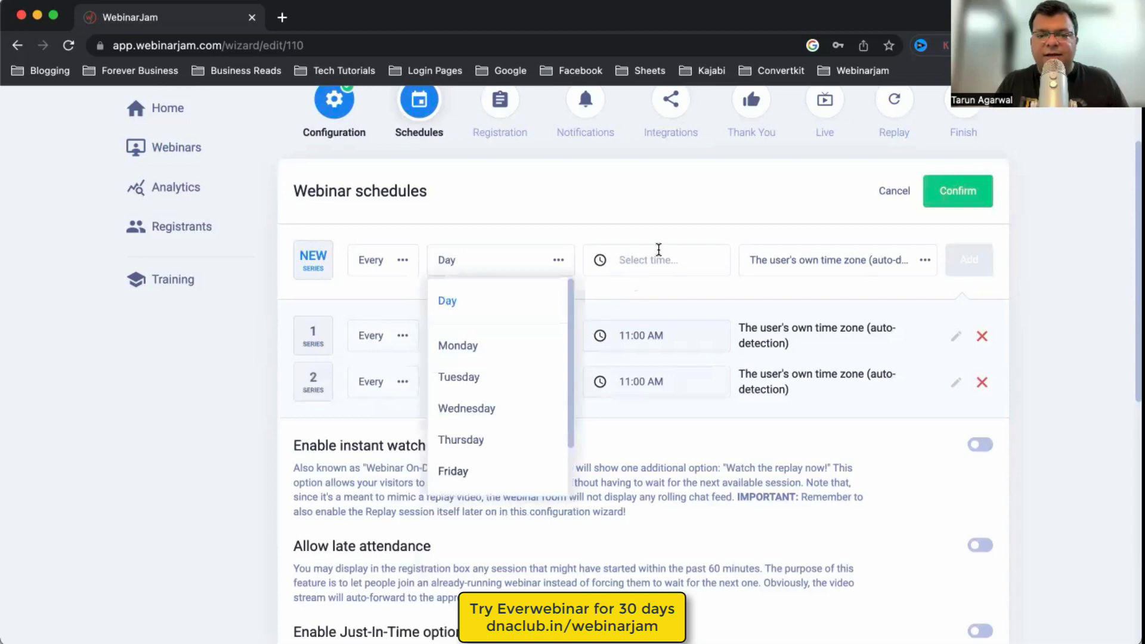
click(658, 256)
click(626, 303)
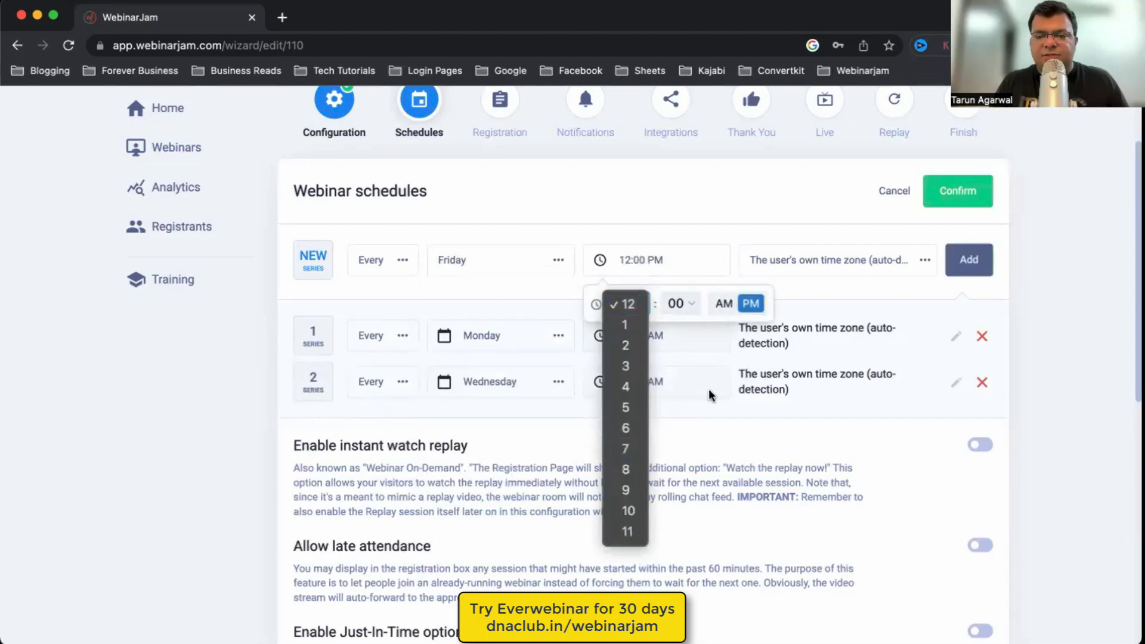
click(627, 531)
click(724, 303)
click(969, 259)
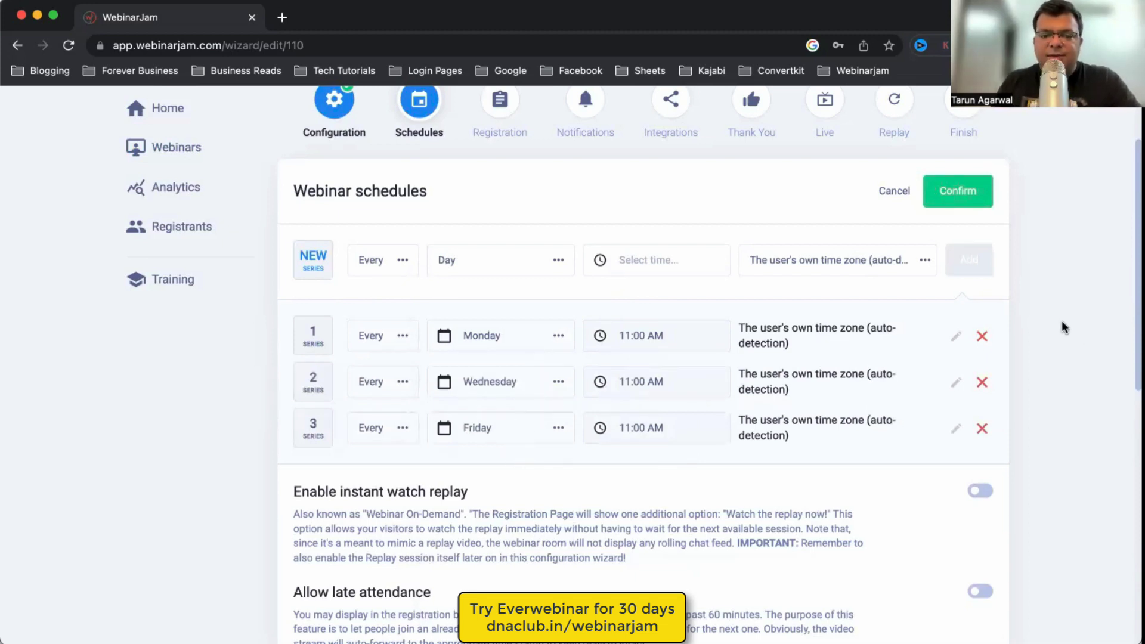
- Allow late attendance for the scheduled sessions
scroll(1061, 326, down, 5)
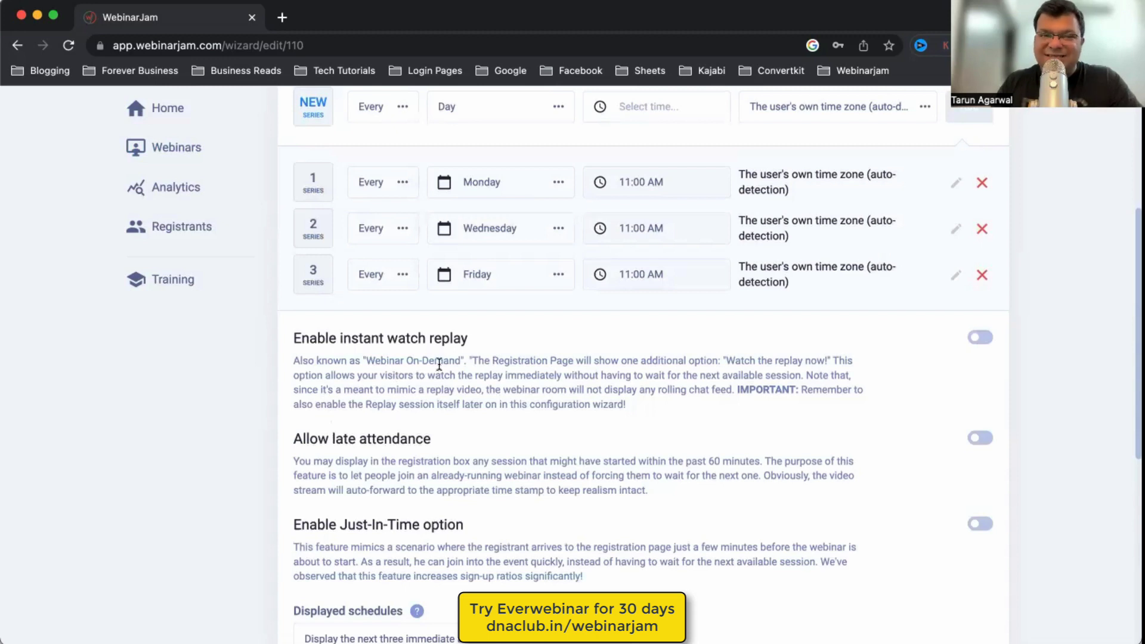
scroll(859, 377, down, 1)
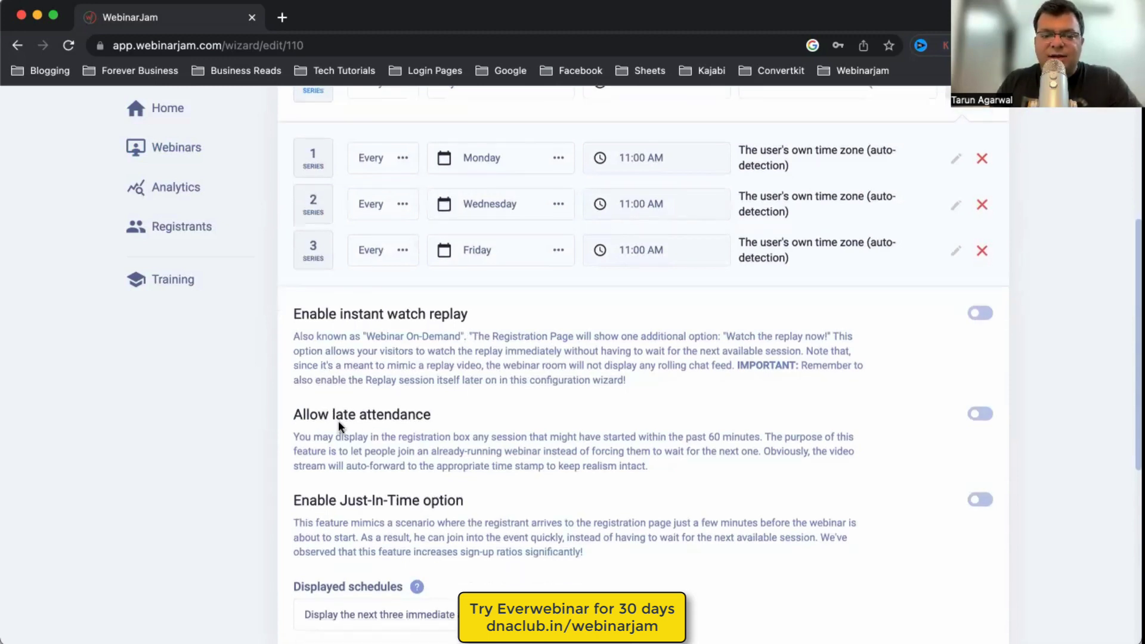
drag(344, 416, 454, 417)
click(1010, 337)
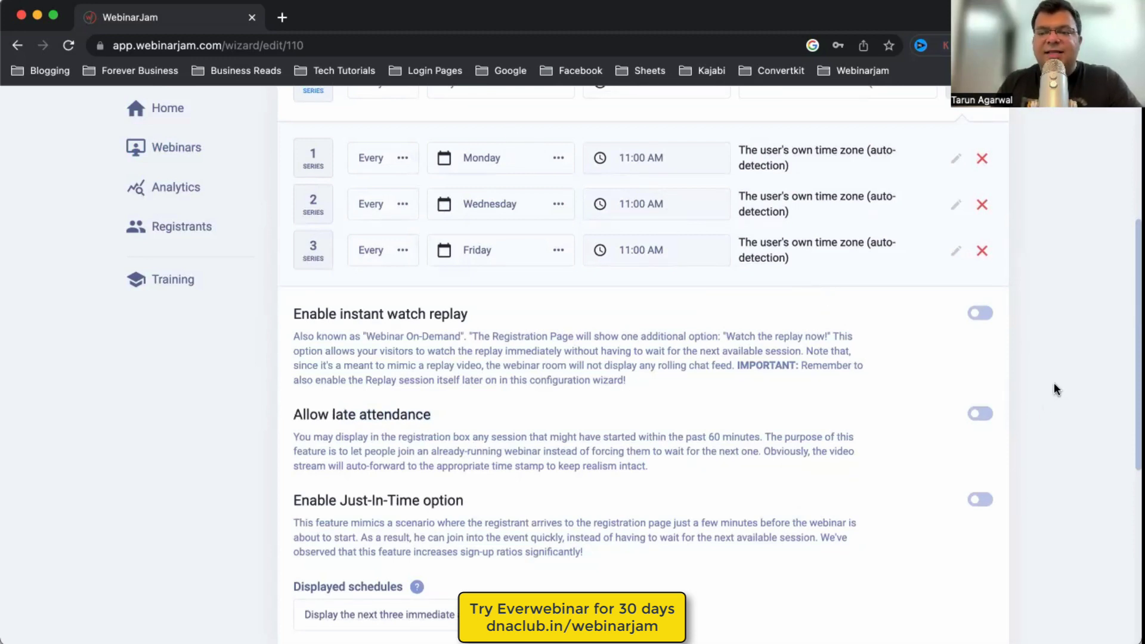
scroll(983, 280, down, 3)
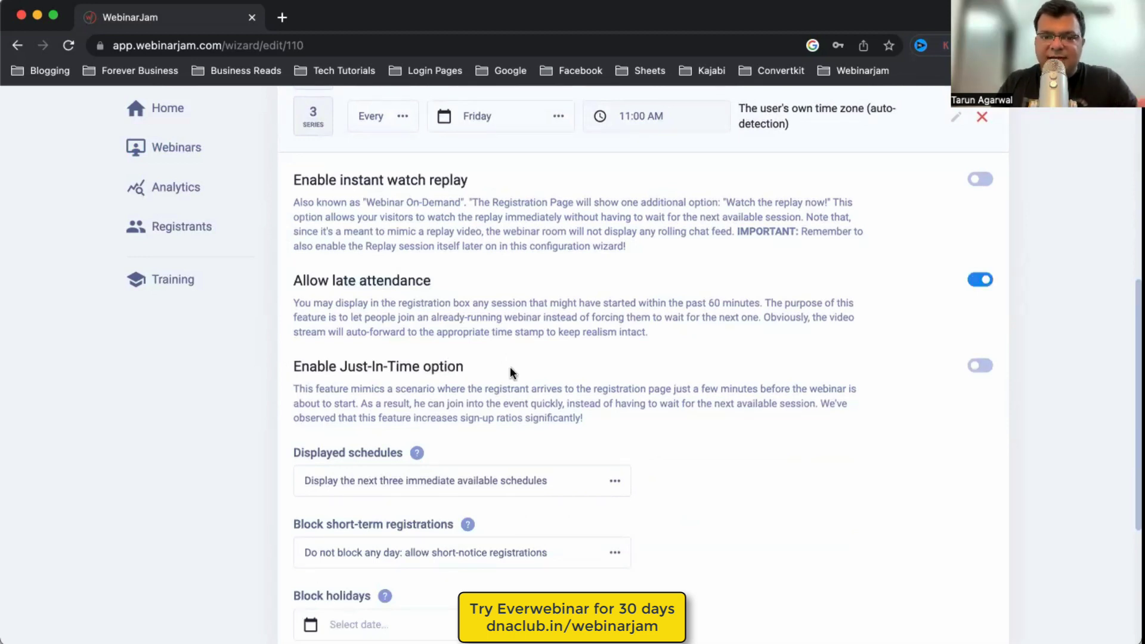
- Enable the Just-In-Time option to show its settings and switch it off again
scroll(567, 463, down, 1)
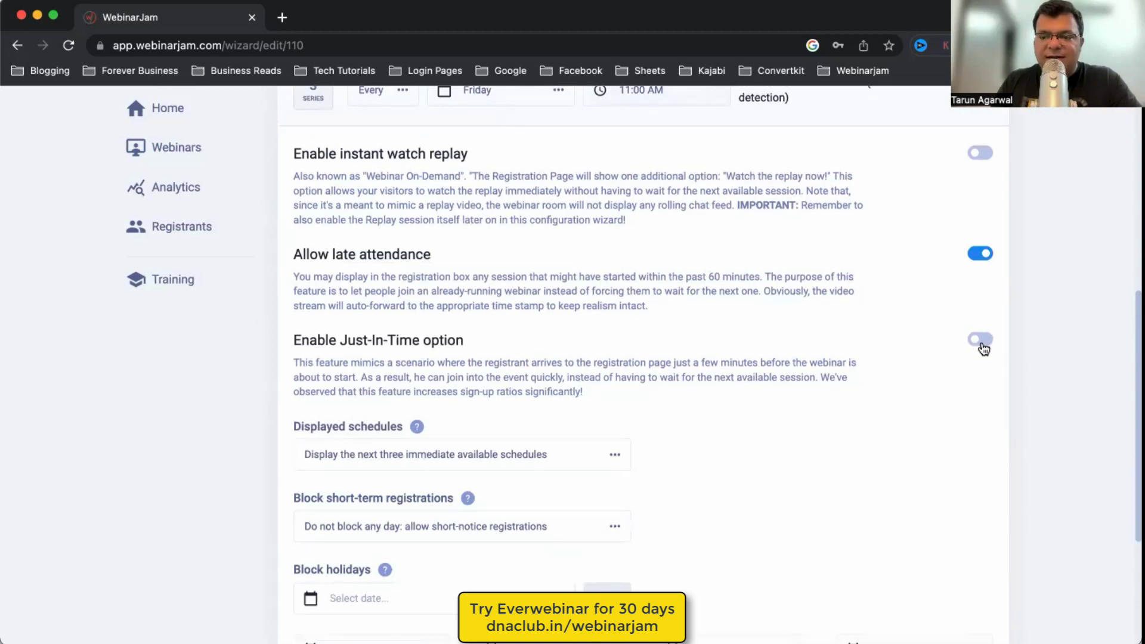
click(979, 339)
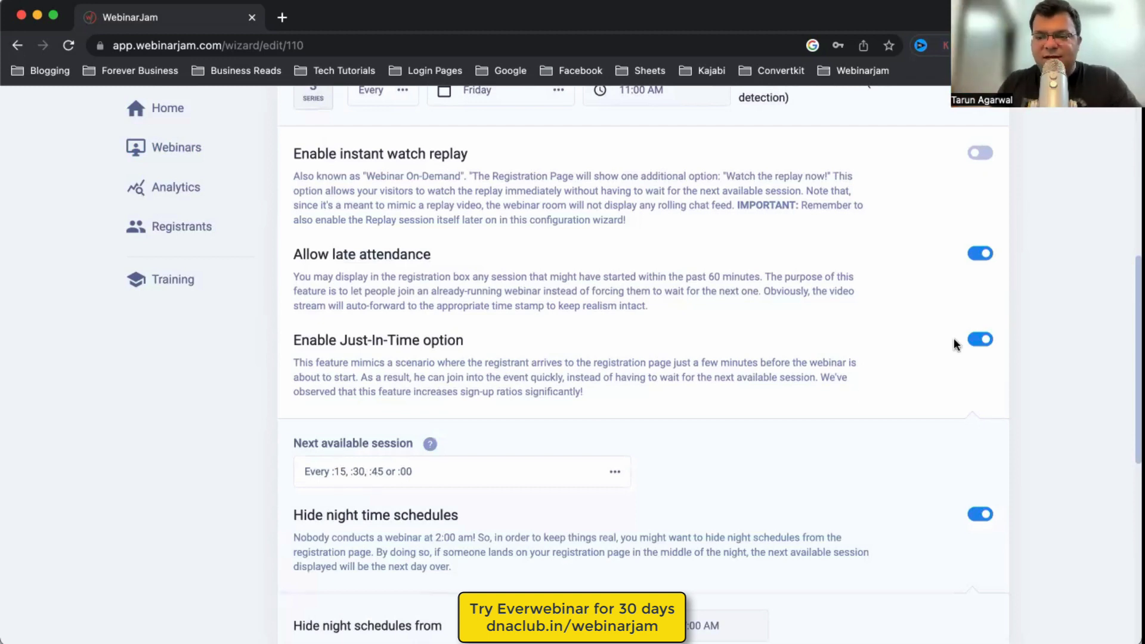
click(980, 339)
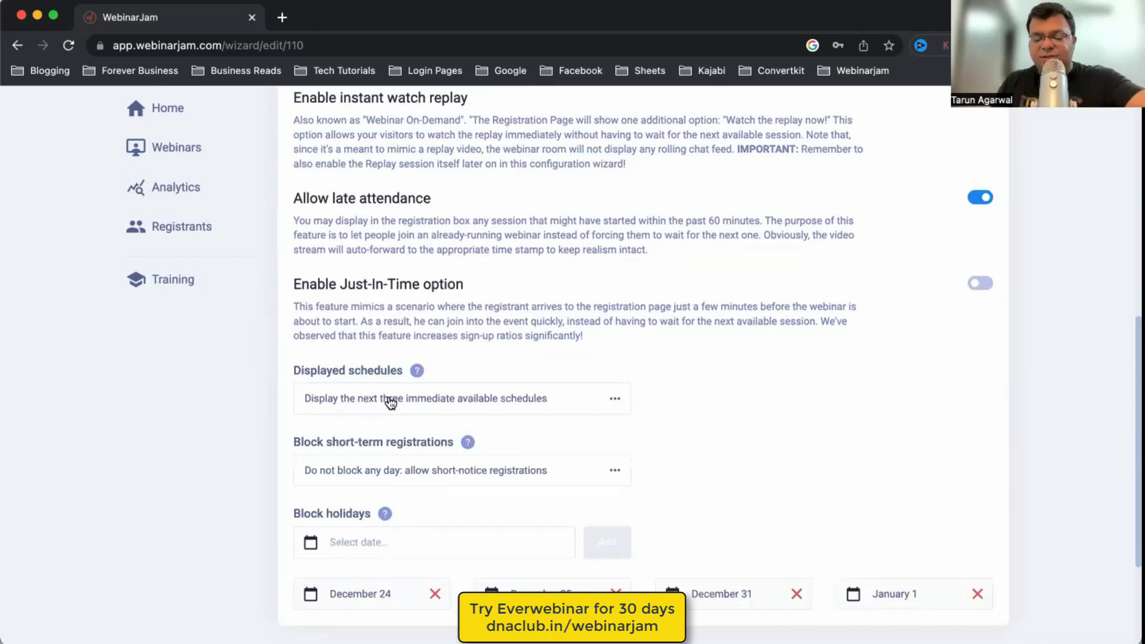
- Set the displayed schedules to only the next immediate available schedule
click(390, 404)
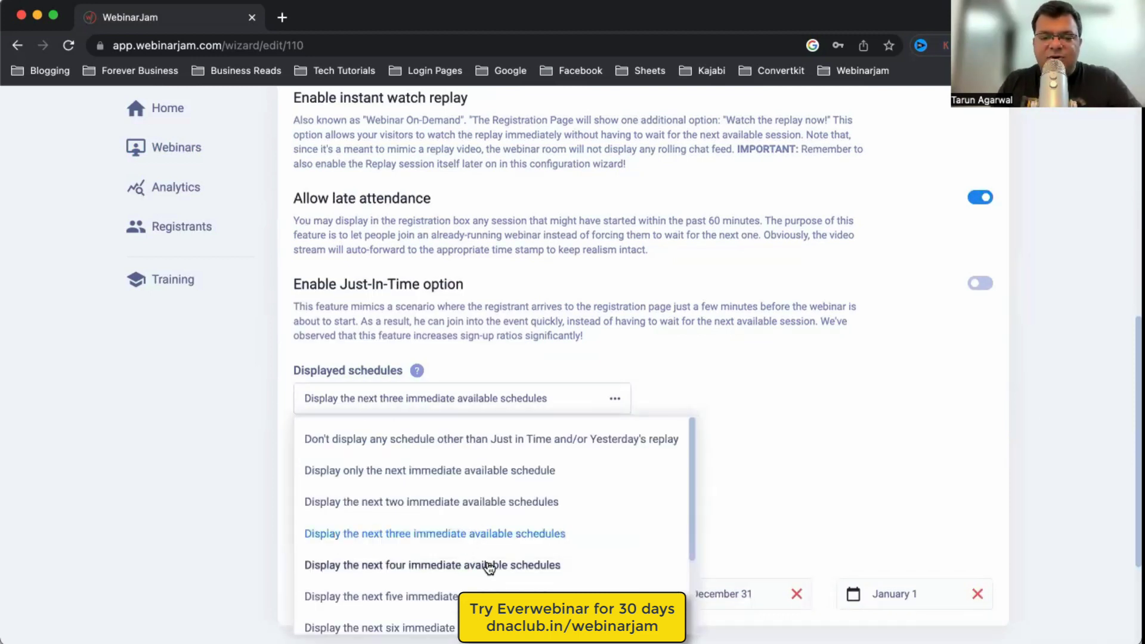
scroll(486, 563, down, 2)
scroll(501, 417, down, 2)
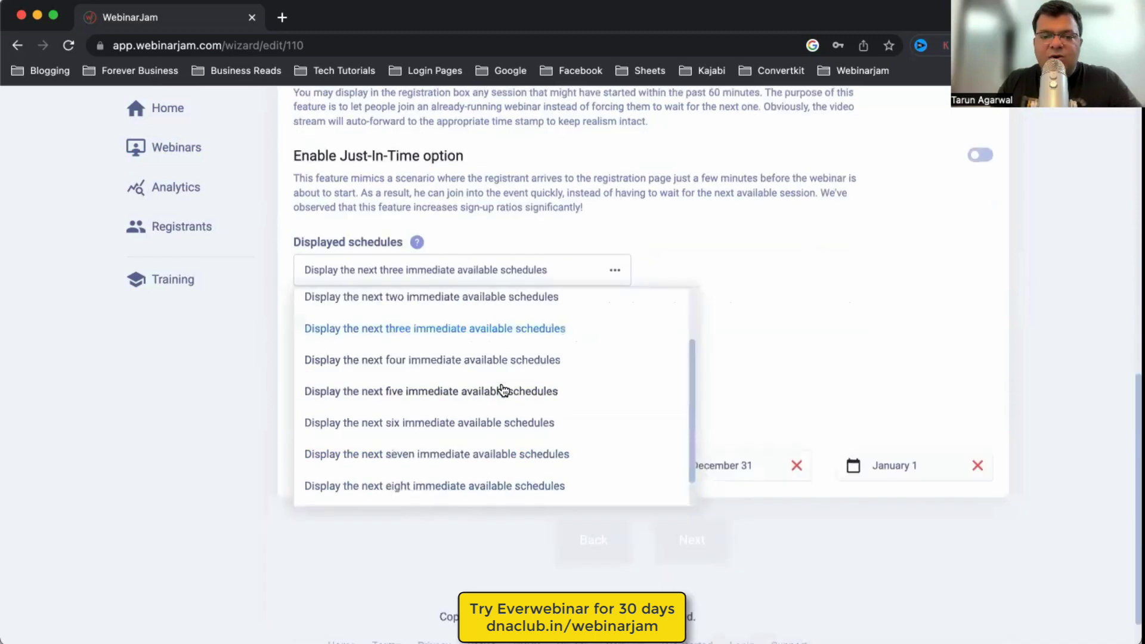
scroll(481, 358, up, 2)
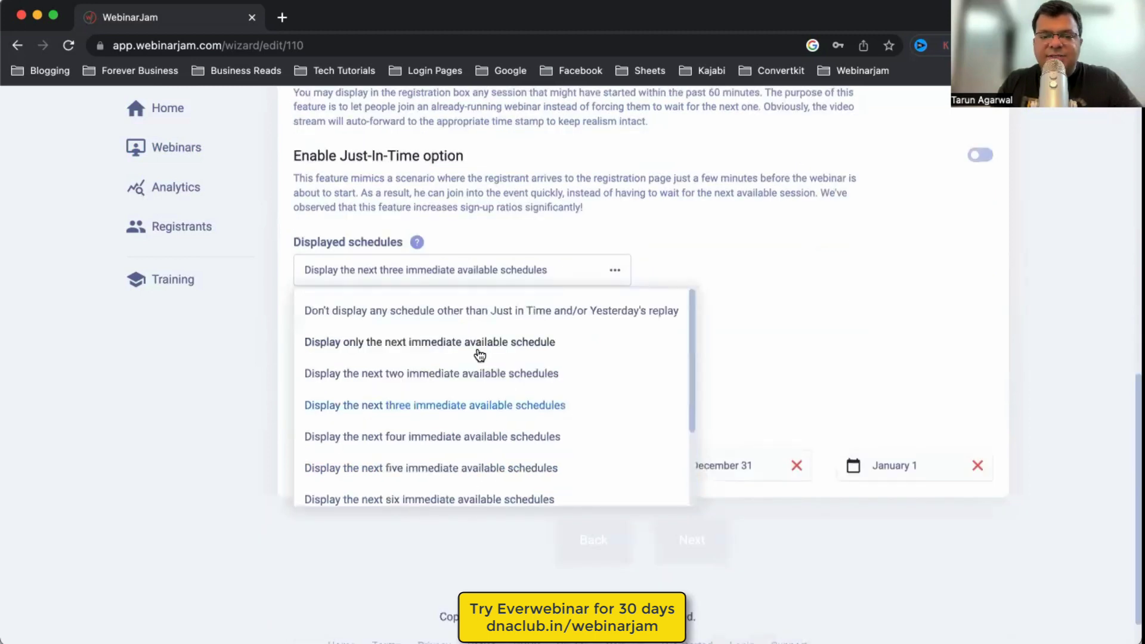
click(523, 350)
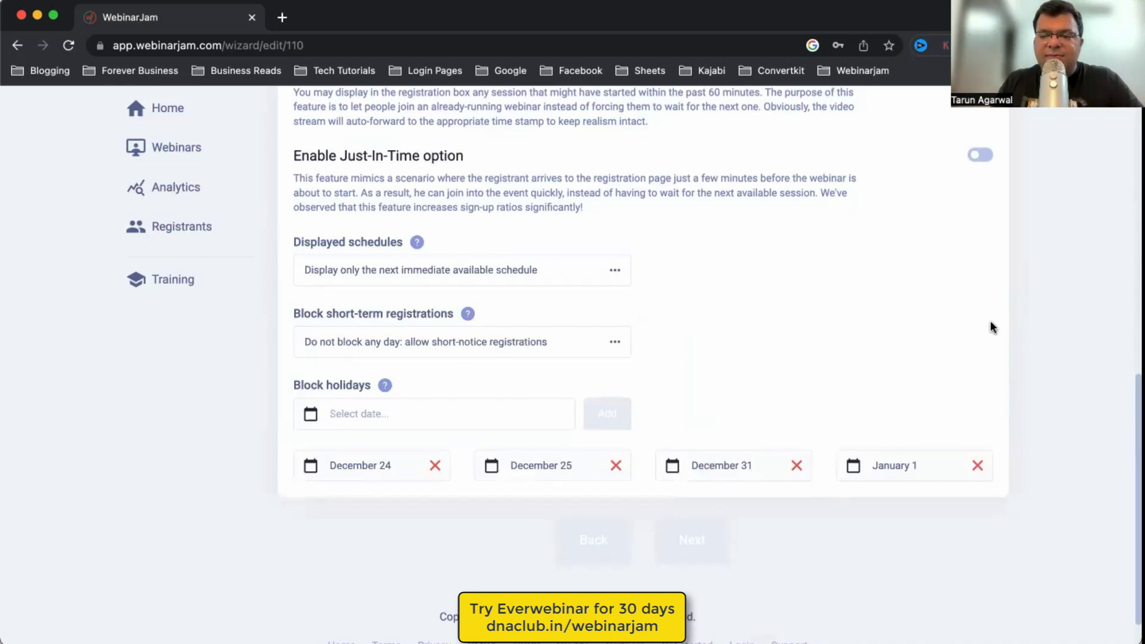
- Review the schedule settings, confirm them and continue to the registration stage
scroll(1049, 324, up, 8)
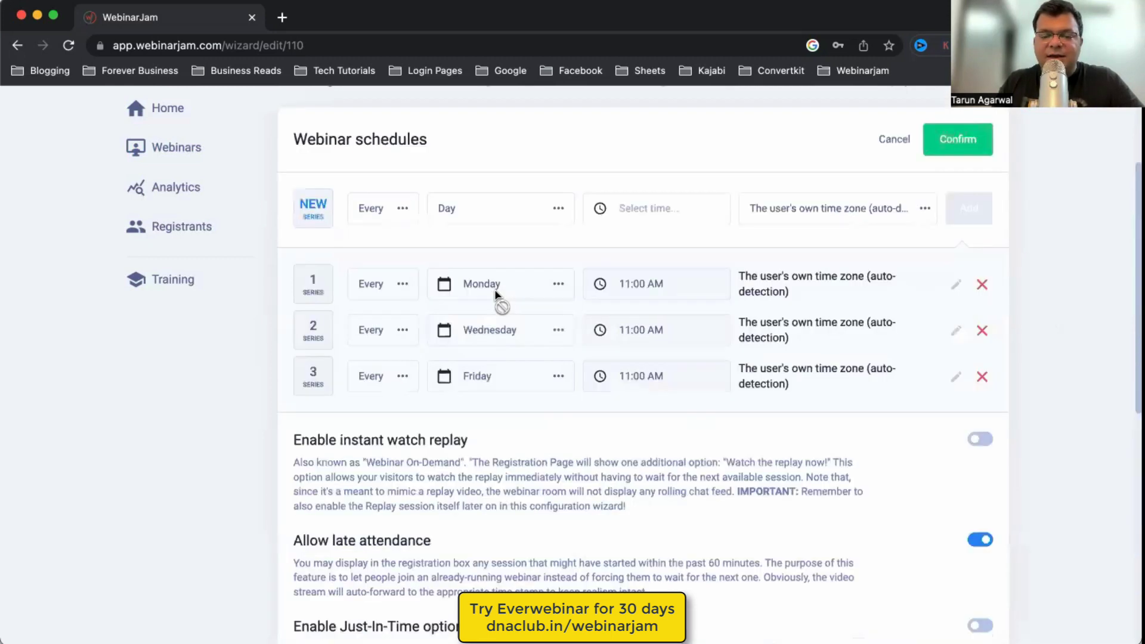
scroll(571, 433, down, 5)
scroll(522, 457, down, 4)
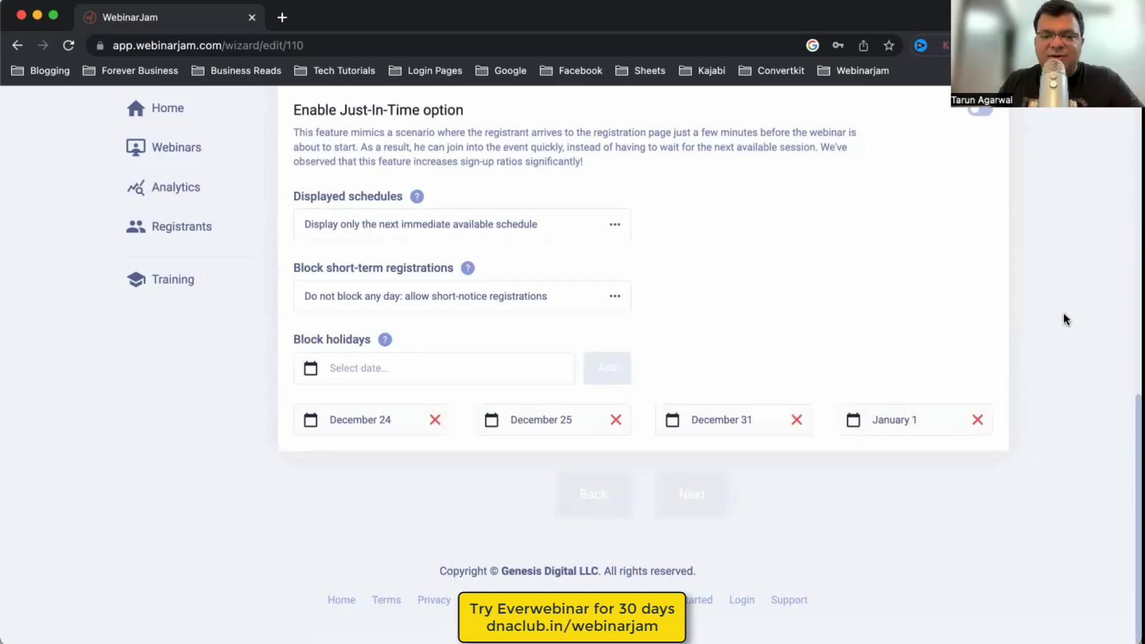
scroll(932, 338, up, 8)
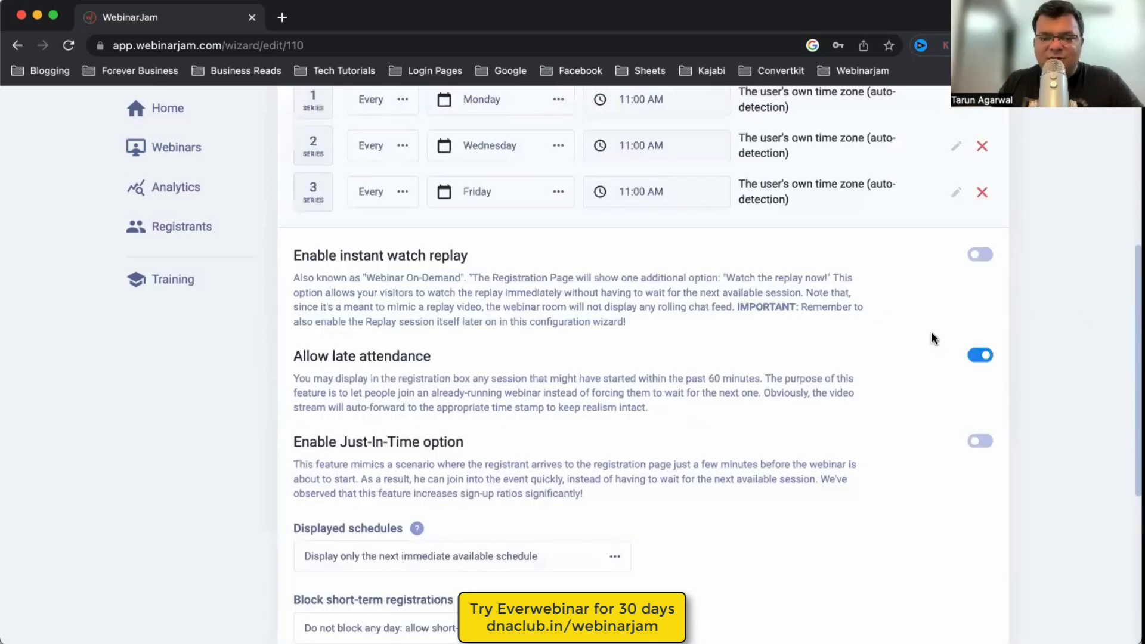
scroll(966, 215, up, 2)
click(957, 215)
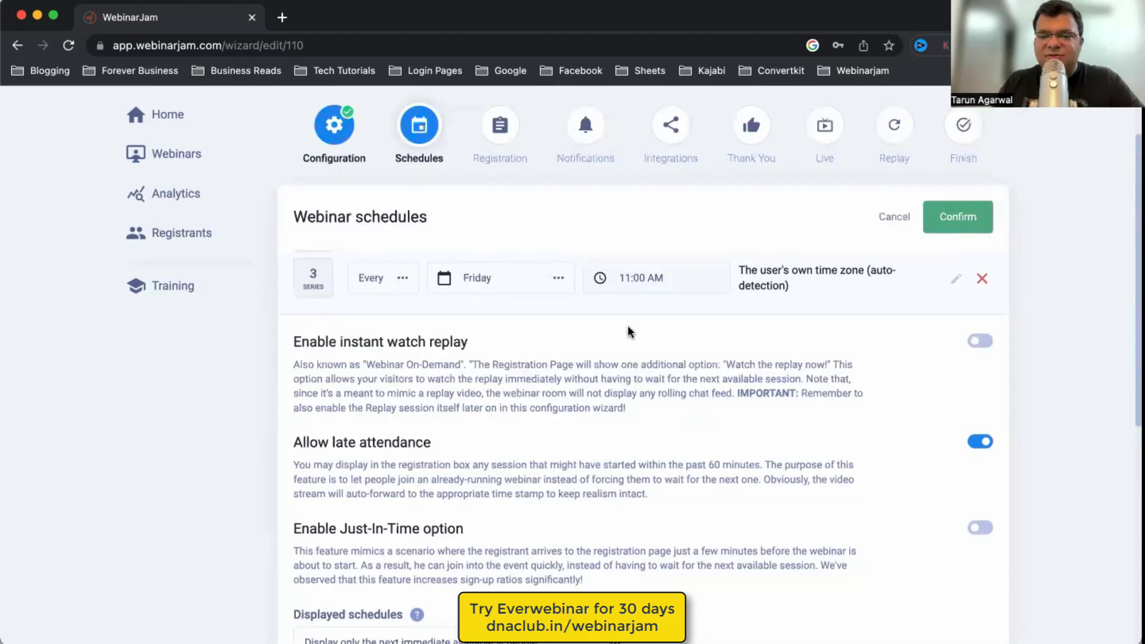
click(690, 388)
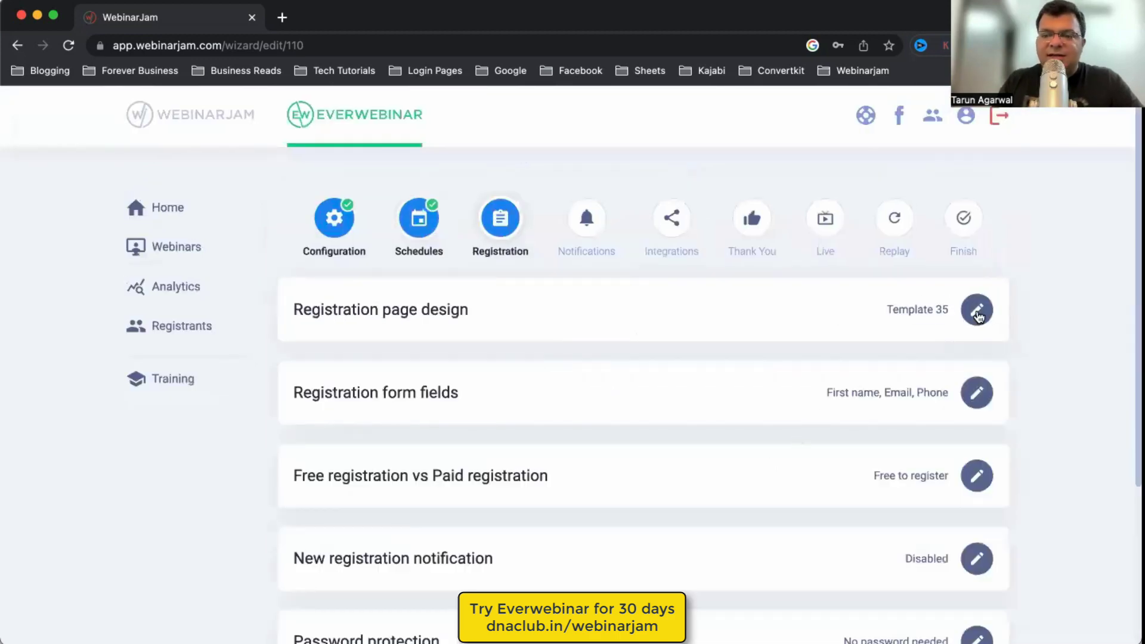
- Browse the available registration page design templates and confirm the one already selected
click(978, 310)
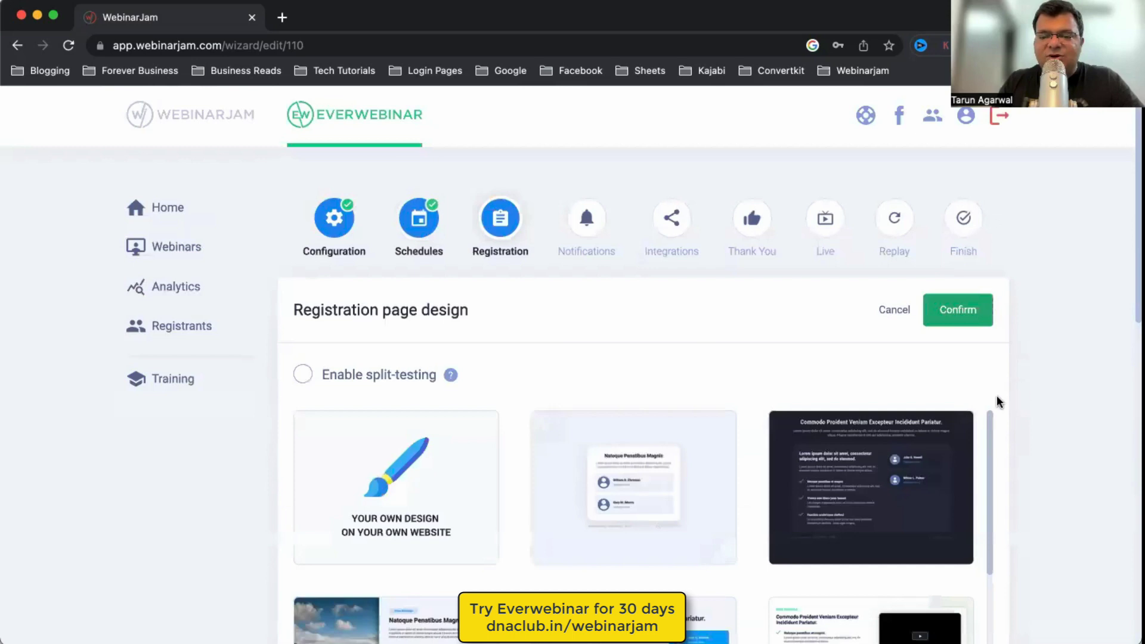
scroll(817, 418, down, 5)
scroll(817, 416, down, 5)
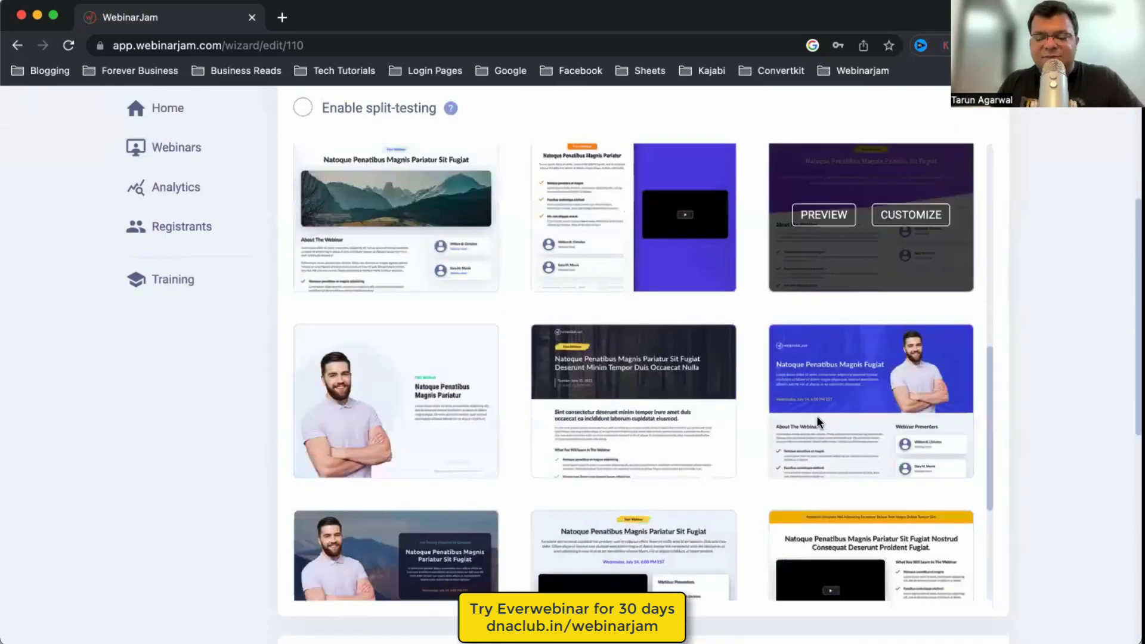
scroll(817, 416, down, 5)
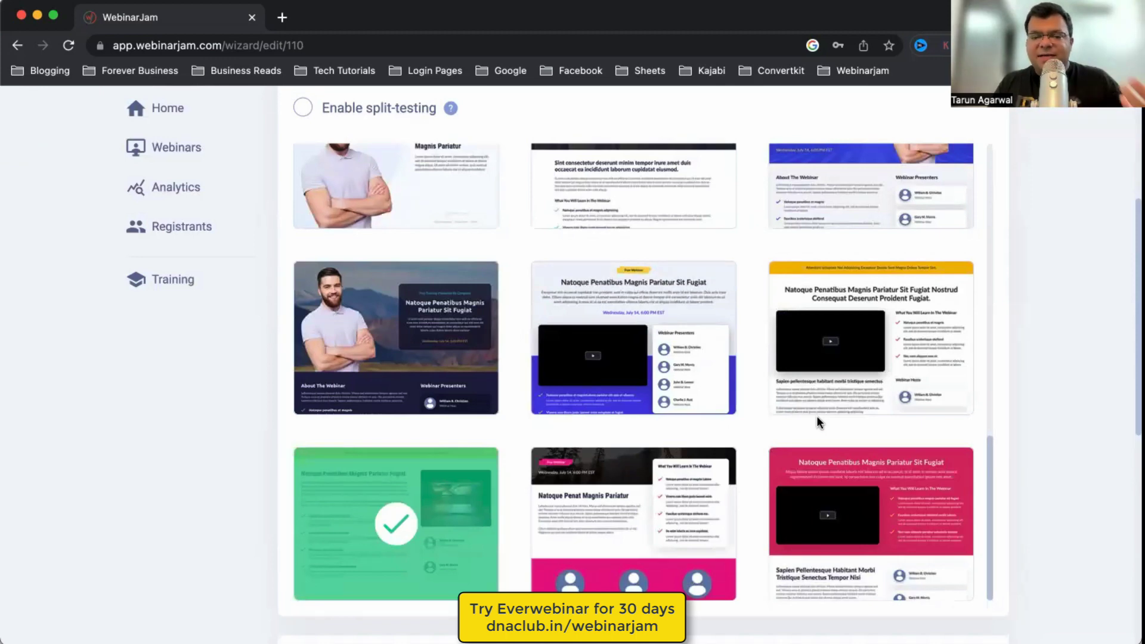
mouse_move(838, 403)
scroll(837, 403, up, 10)
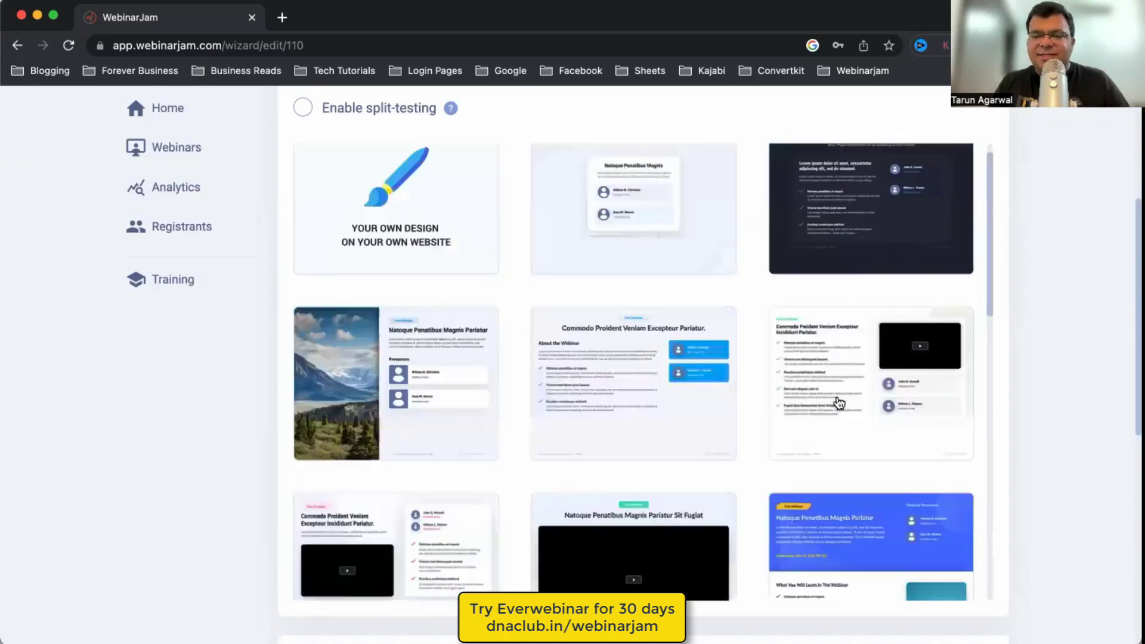
scroll(917, 370, up, 1)
scroll(957, 201, up, 3)
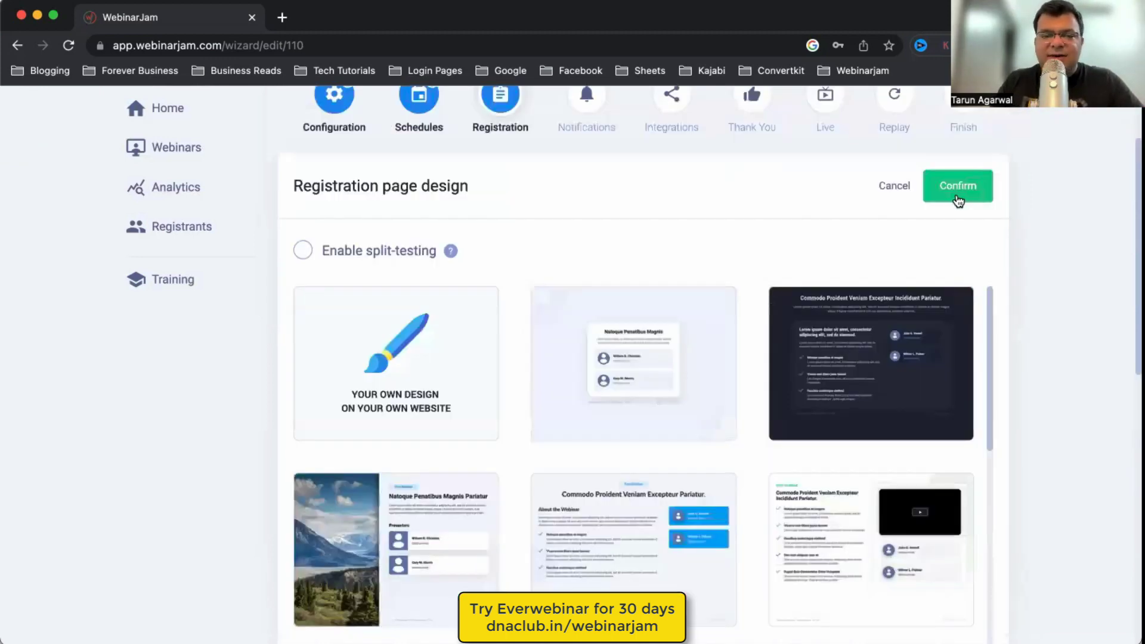
- Review the registration form fields, confirm them as they are and continue to the notifications stage
click(978, 279)
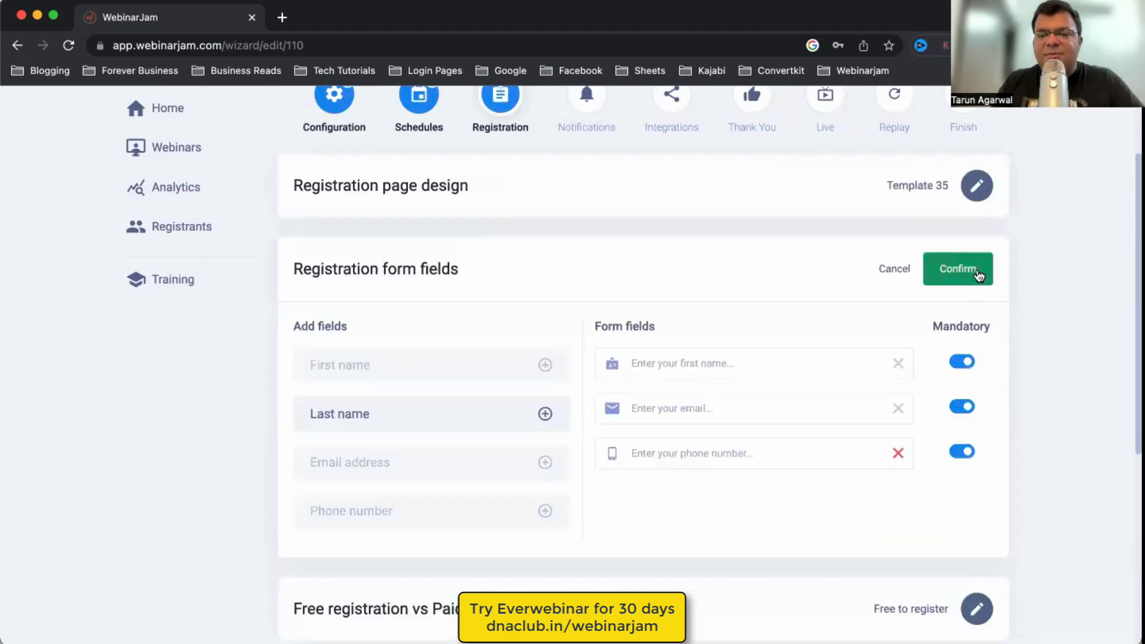
click(978, 275)
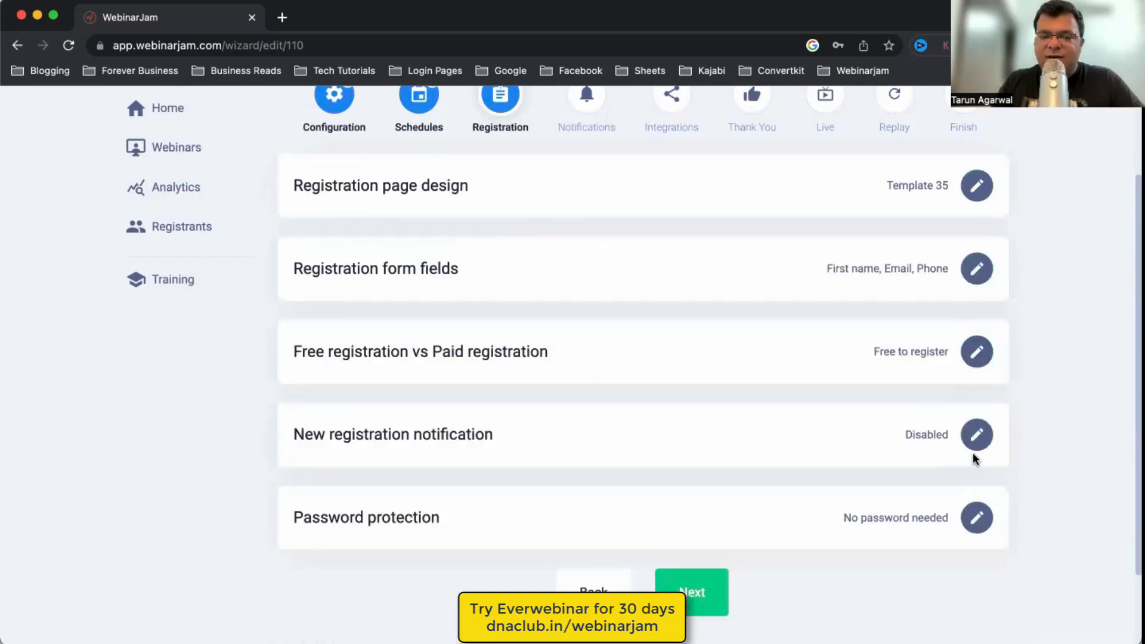
click(710, 596)
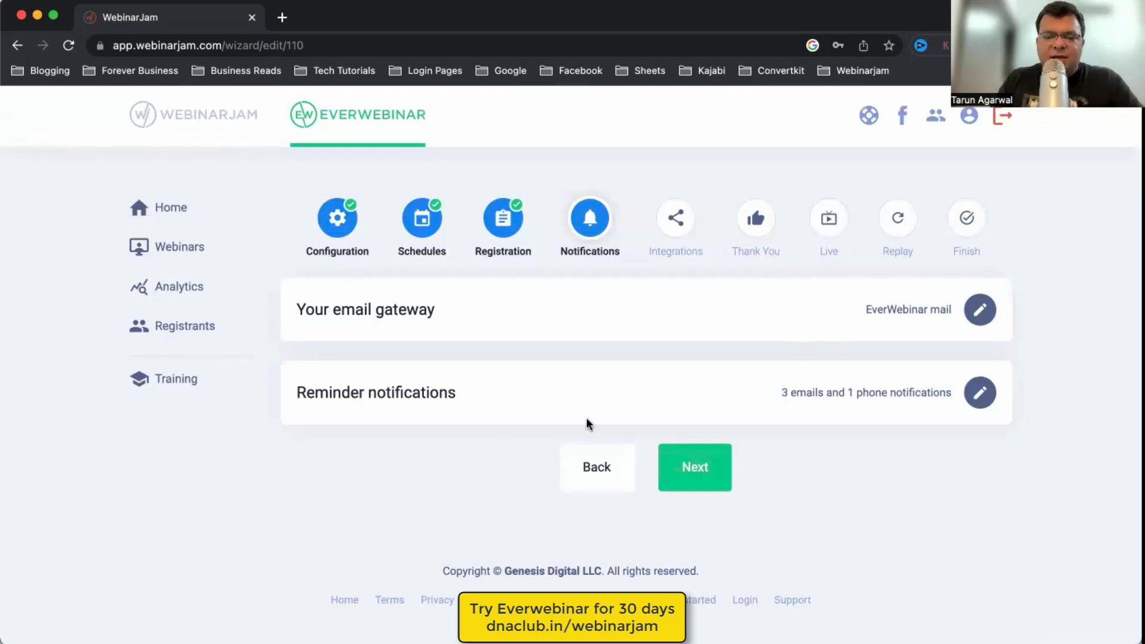
- Open the reminder notifications and review the pre-webinar, last-minute and post-webinar messages
click(986, 396)
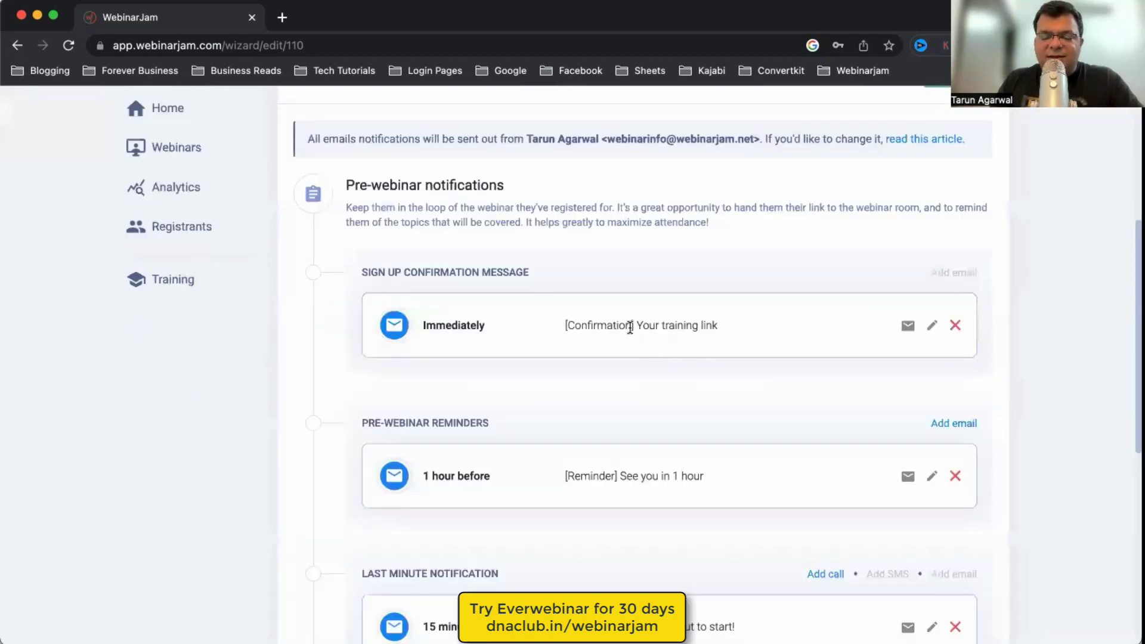
drag(632, 327, 718, 327)
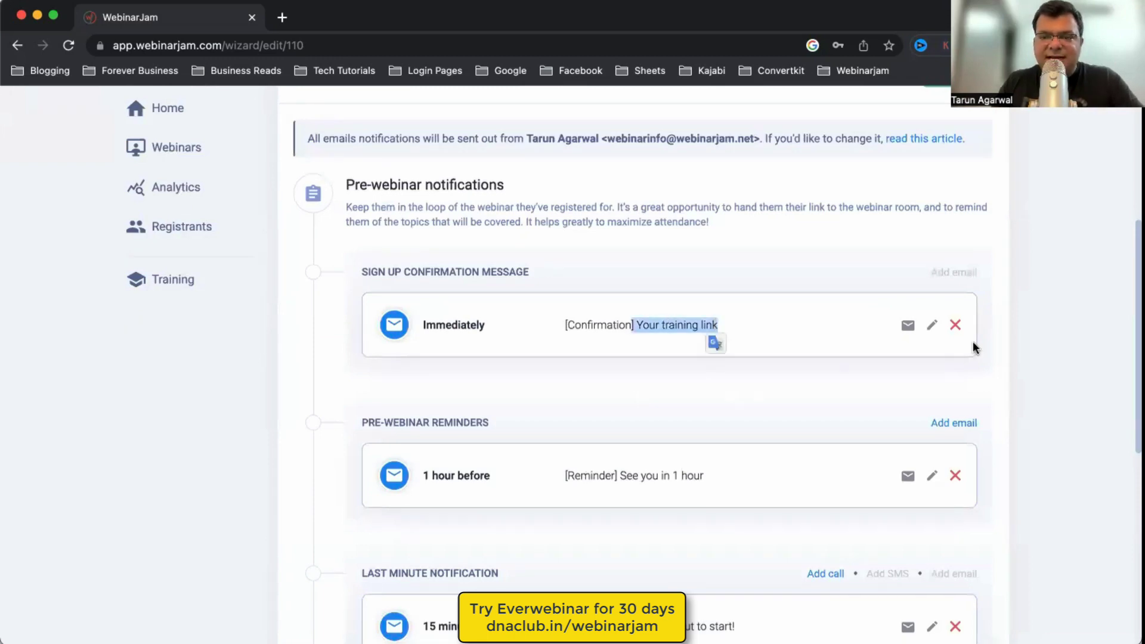
scroll(649, 334, down, 3)
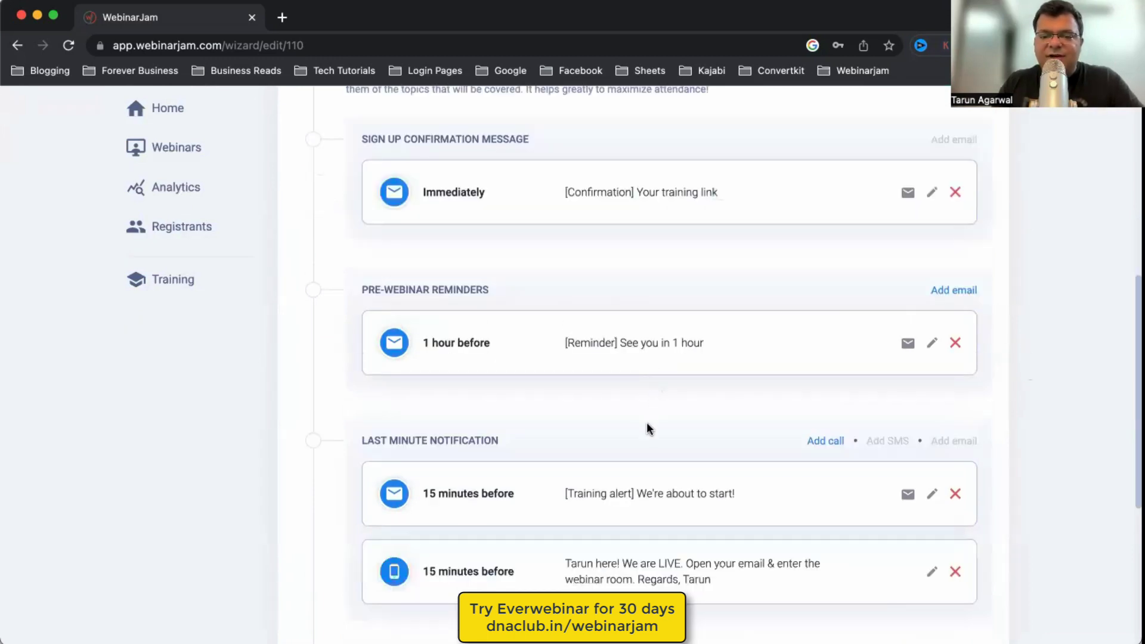
scroll(647, 424, down, 3)
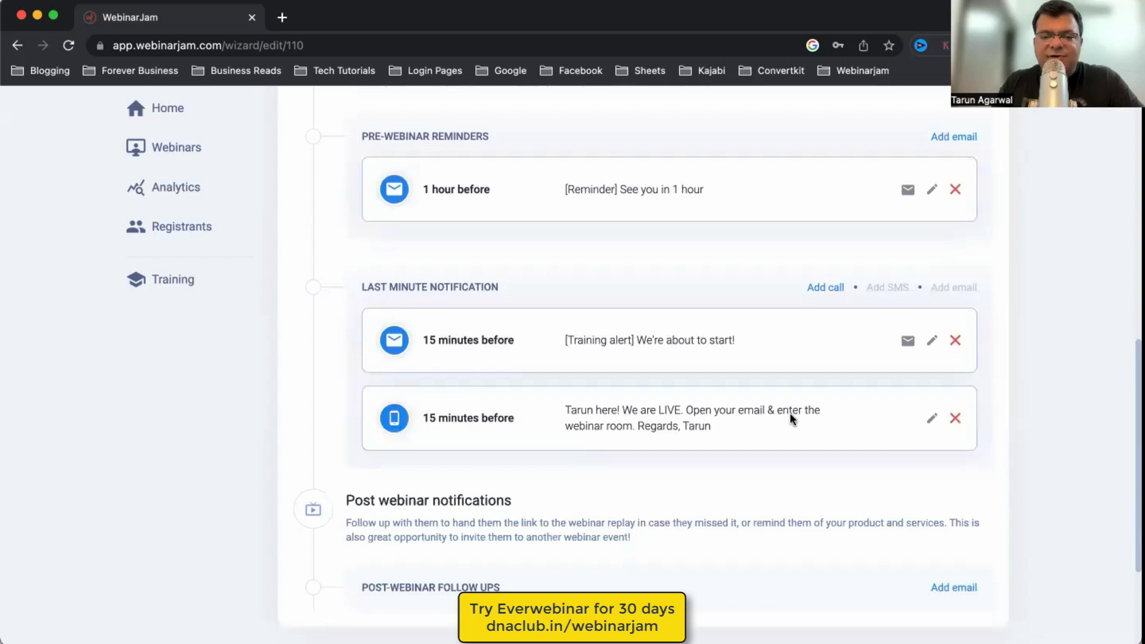
scroll(789, 417, down, 3)
- Add a post-webinar follow-up email sent 2 hours after the webinar starts to those who attended
click(958, 416)
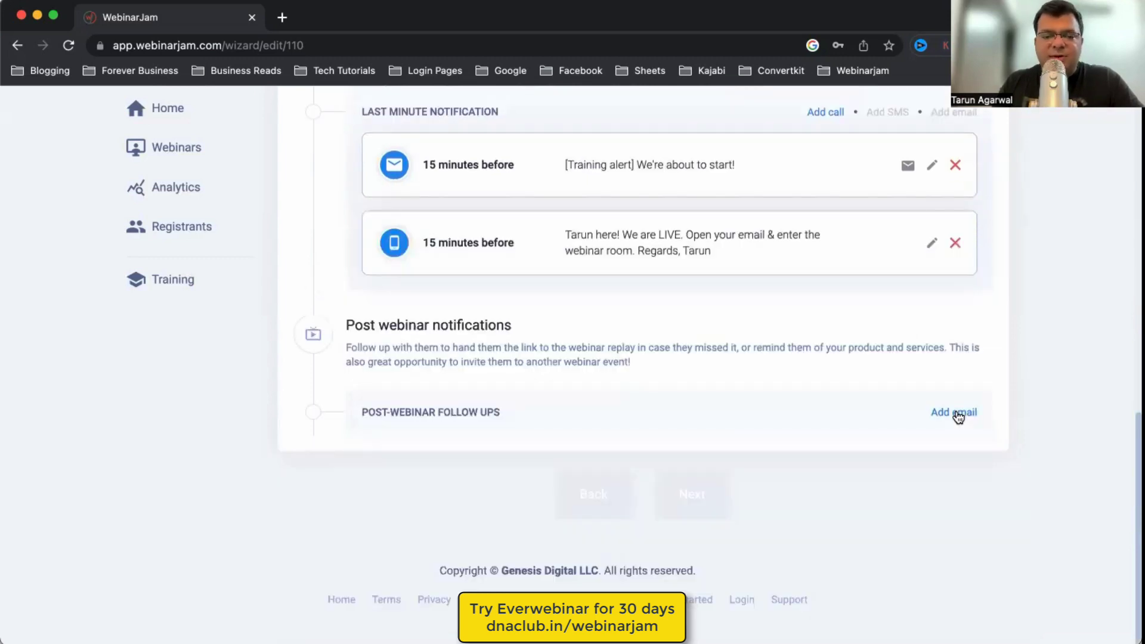
click(958, 417)
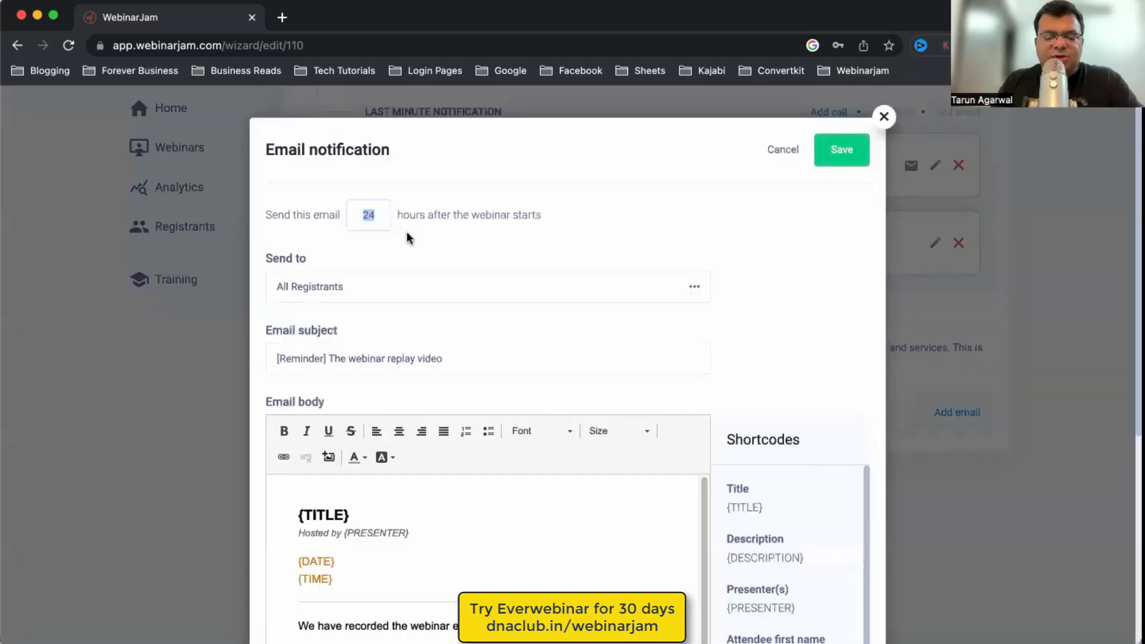
text(2)
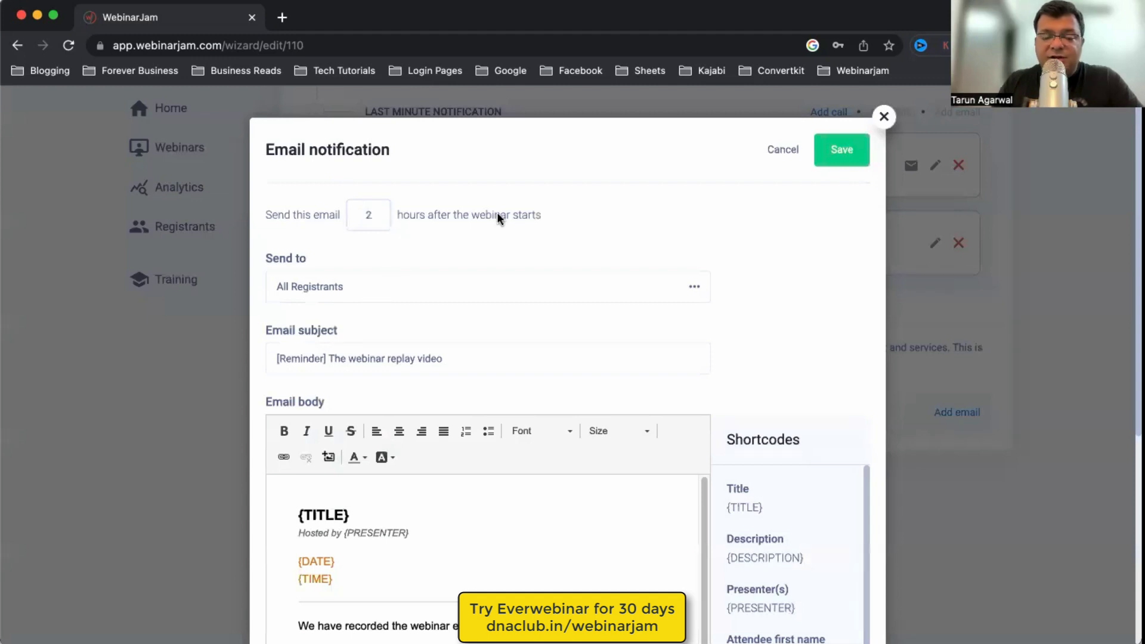
click(384, 292)
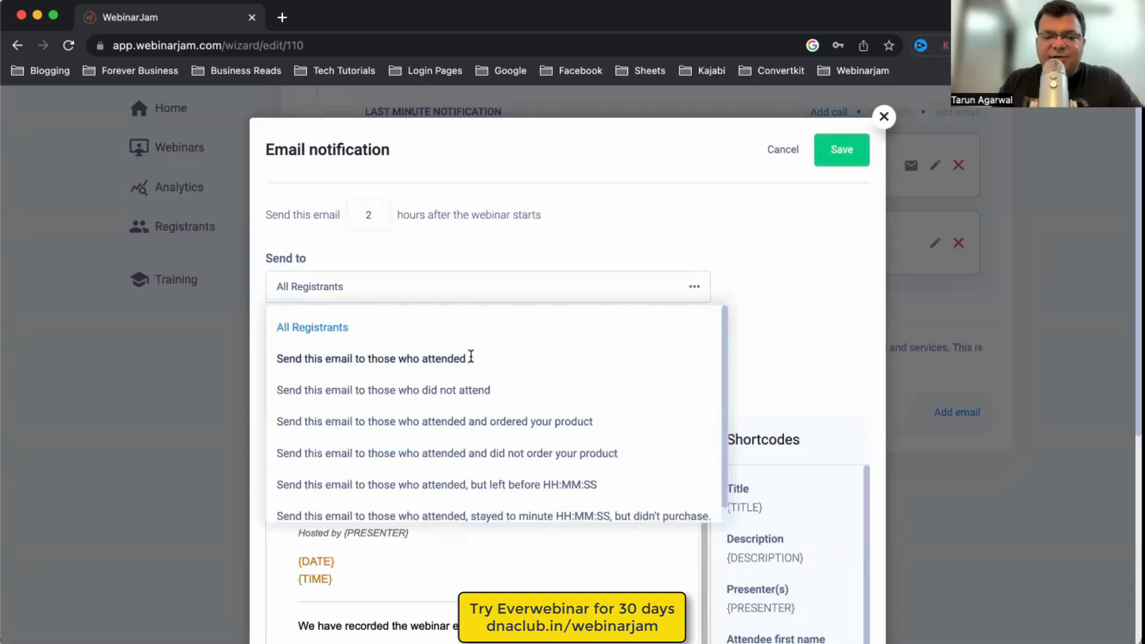
click(467, 359)
- Replace the follow-up email's subject with "[Bonus] Training gifts for you"
click(326, 358)
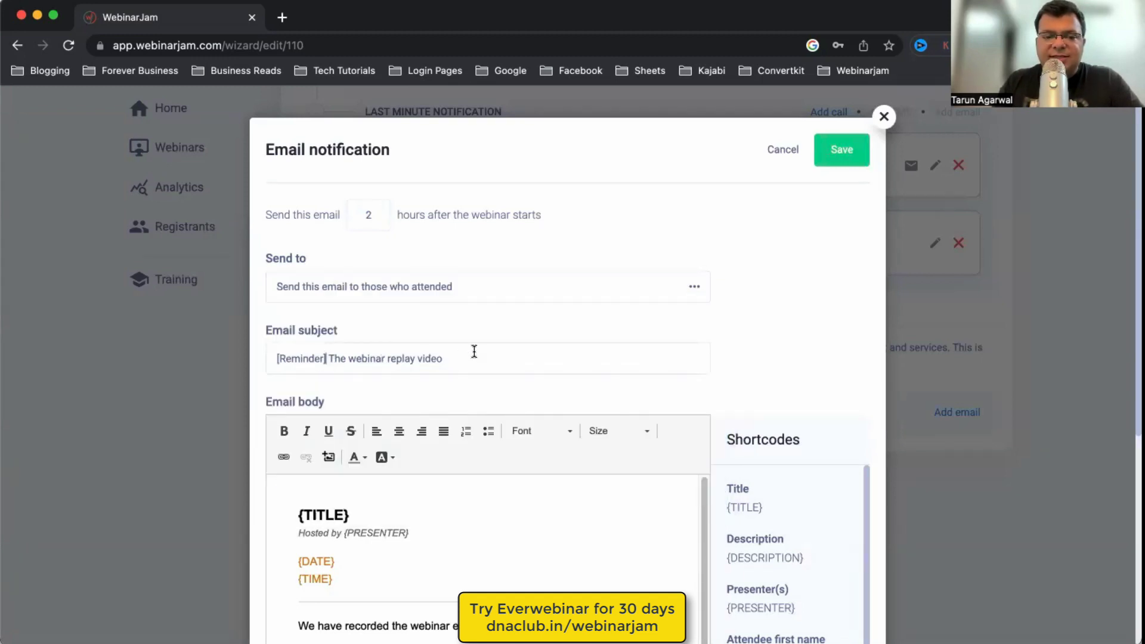
shift+click(474, 352)
click(519, 362)
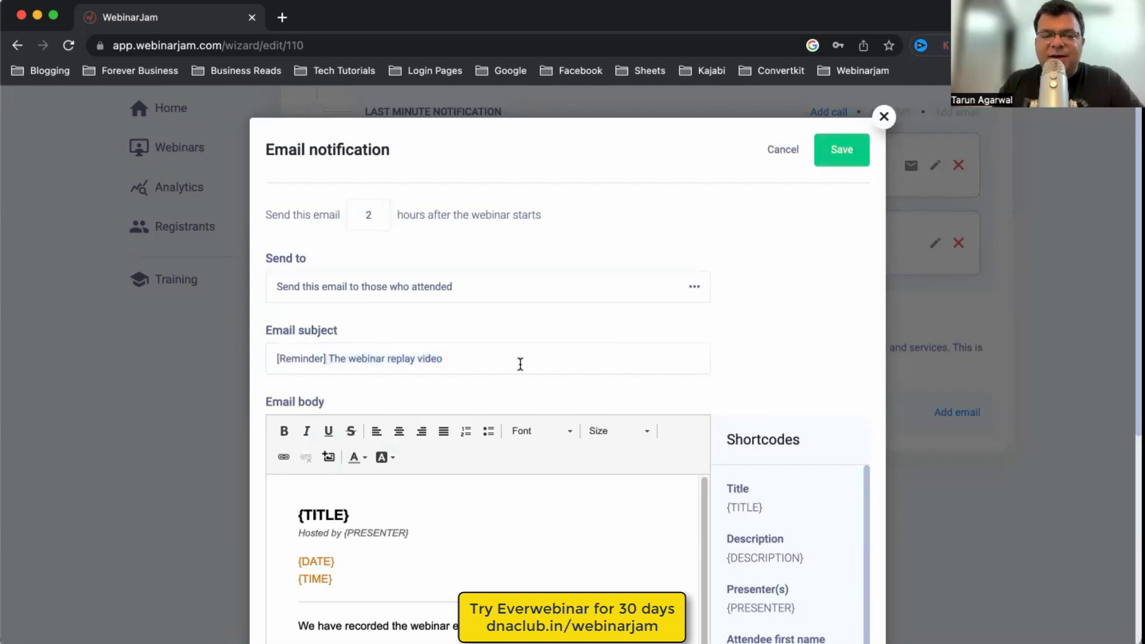
scroll(417, 339, down, 1)
key(super+a)
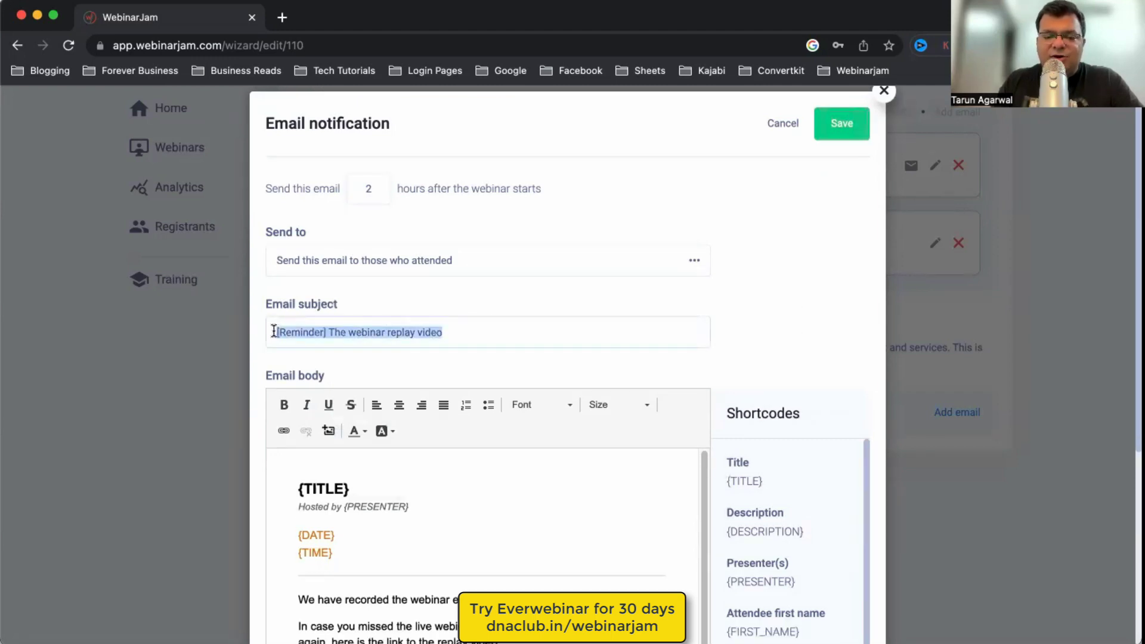
key(BackSpace)
text([Bonus)
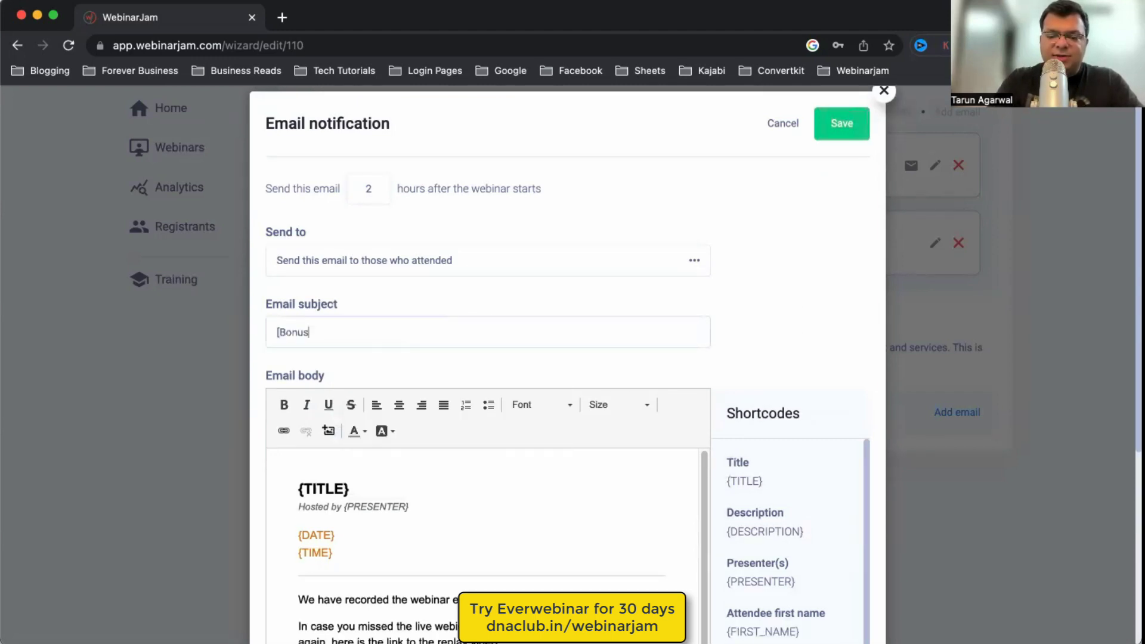
text(] Trainin)
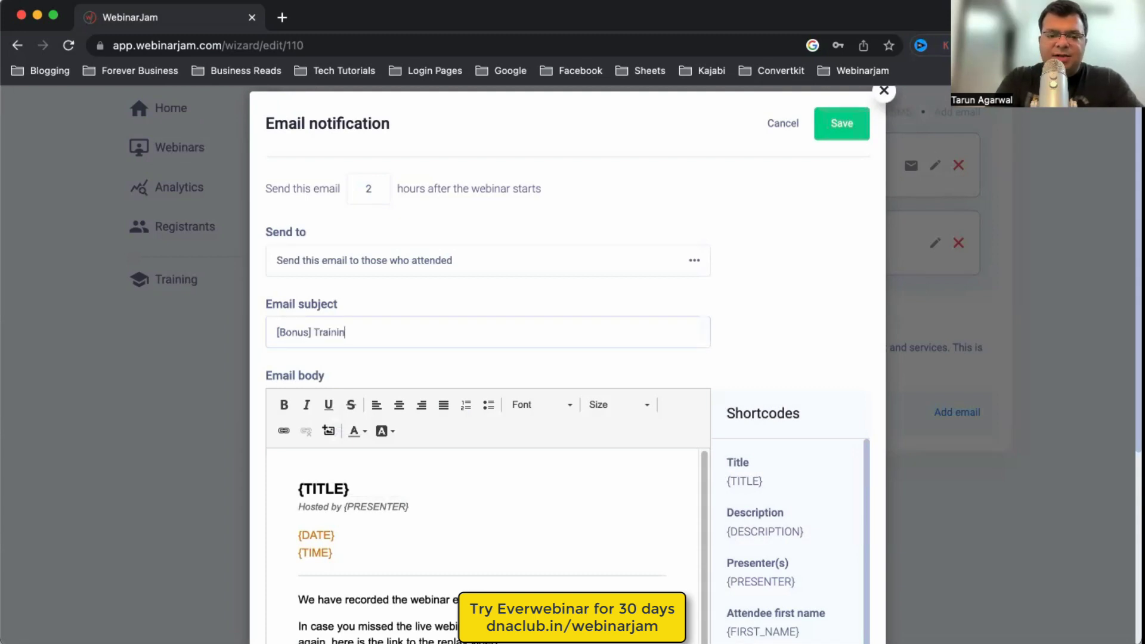
text(g Bon)
key(BackSpace)
key(BackSpace)
key(BackSpace)
text(gifts)
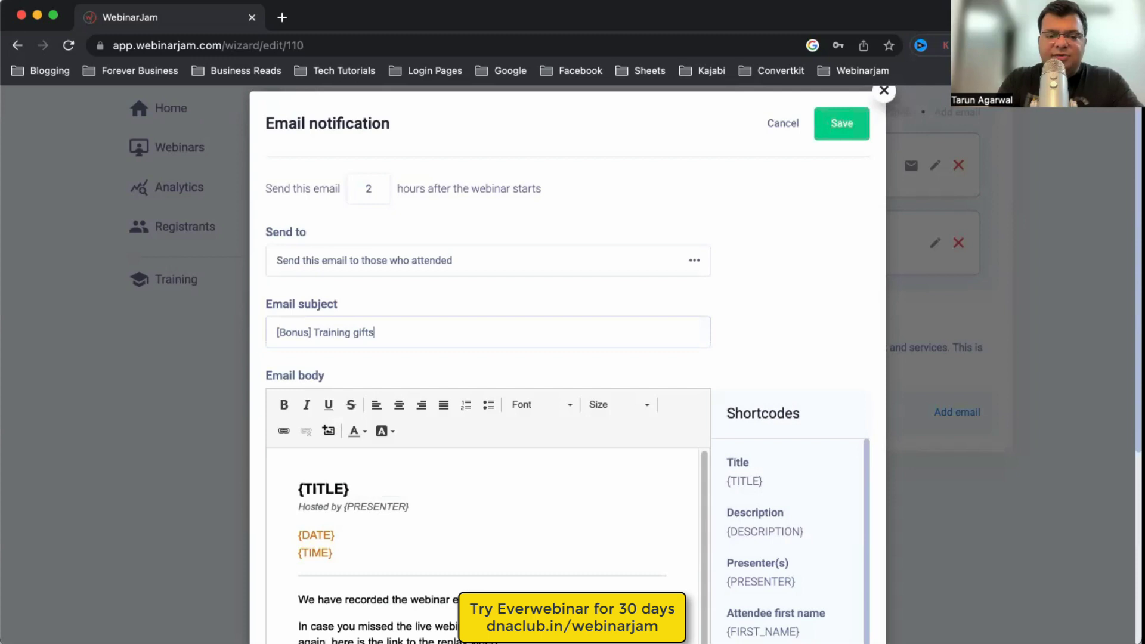
text( for uy)
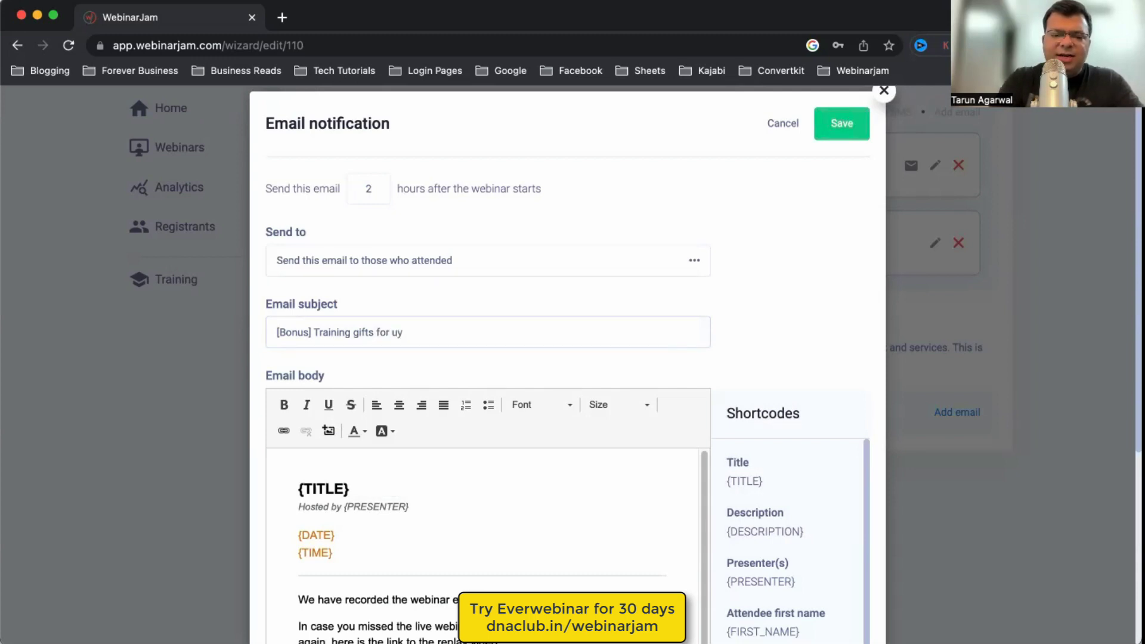
key(BackSpace)
key(BackSpace)
text(you)
- Clear the default email body and begin it with the greeting "Hi {FIRST_NAME}", using the attendee first name shortcode
scroll(588, 410, down, 2)
click(487, 444)
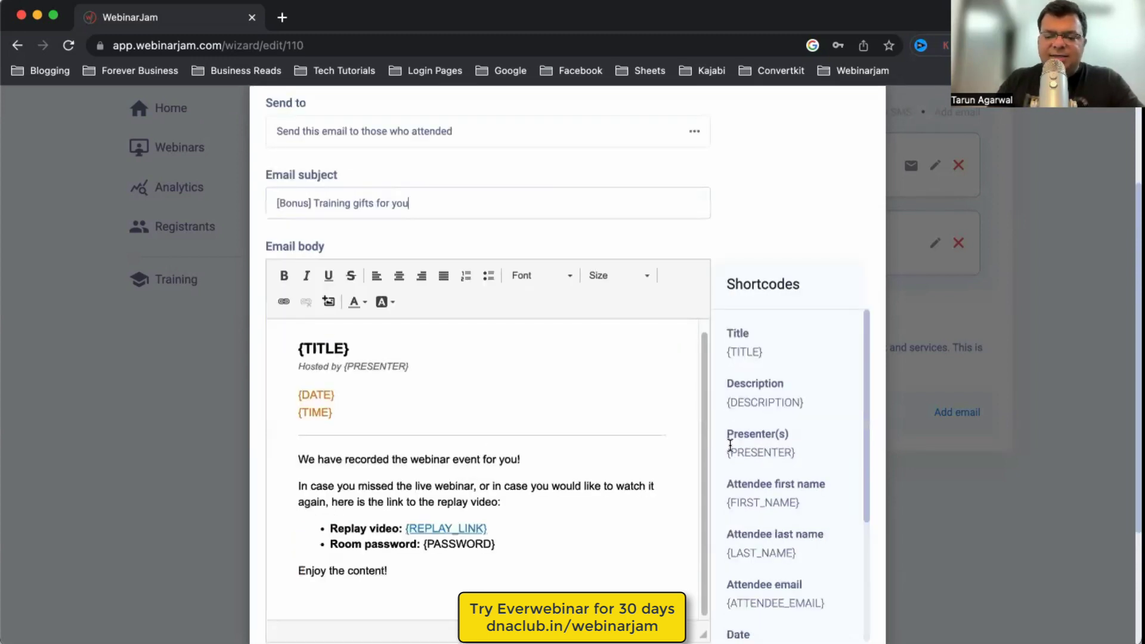
key(super+a)
key(BackSpace)
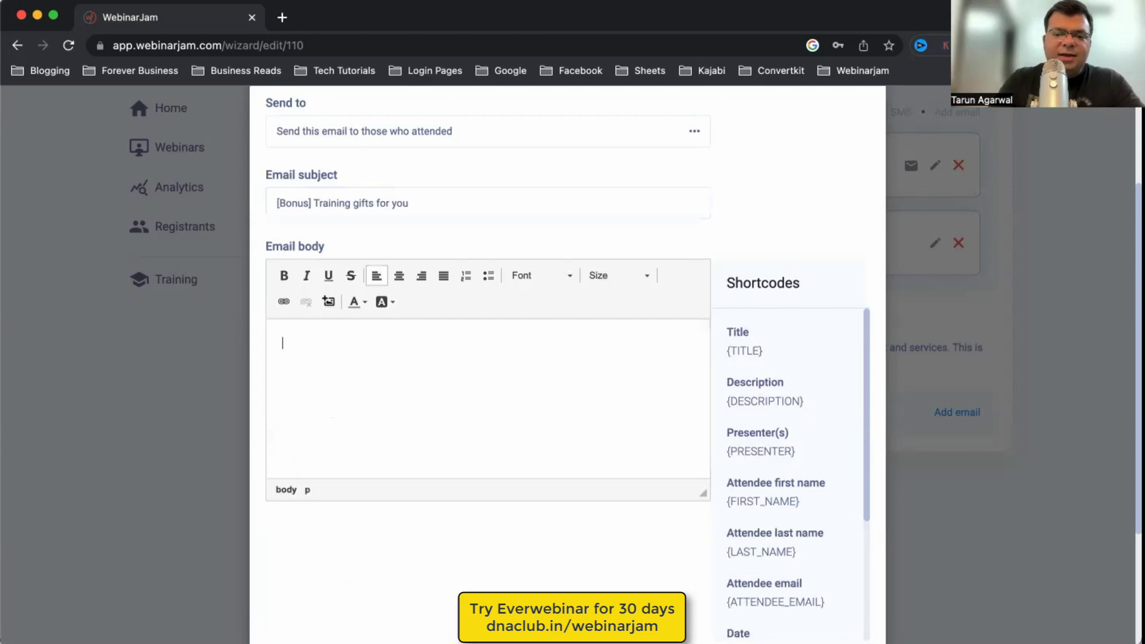
text(Hi)
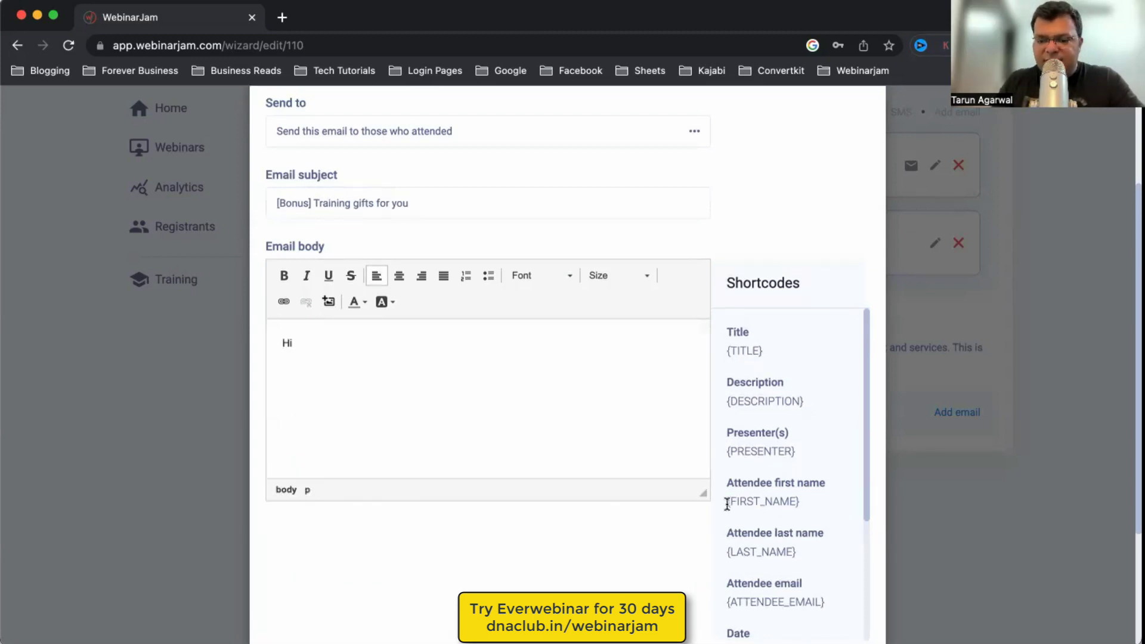
drag(726, 501, 800, 501)
key(super+c)
click(317, 343)
key(super+v)
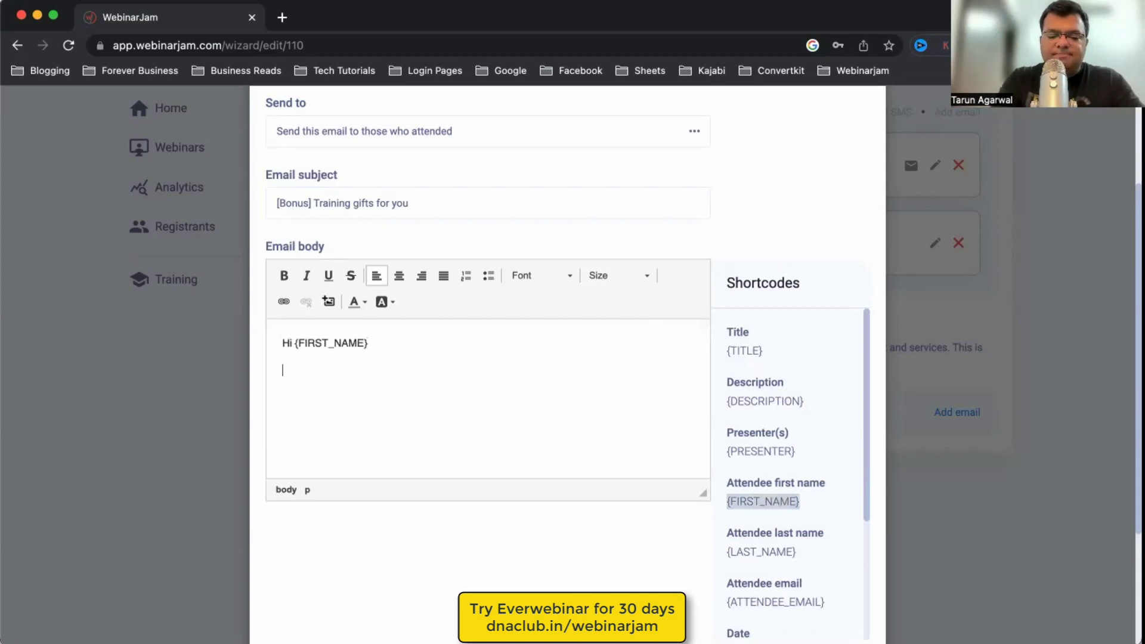
- Add the line "Thanks for attending the webinar." below the greeting in the email body
text(Thanks for at)
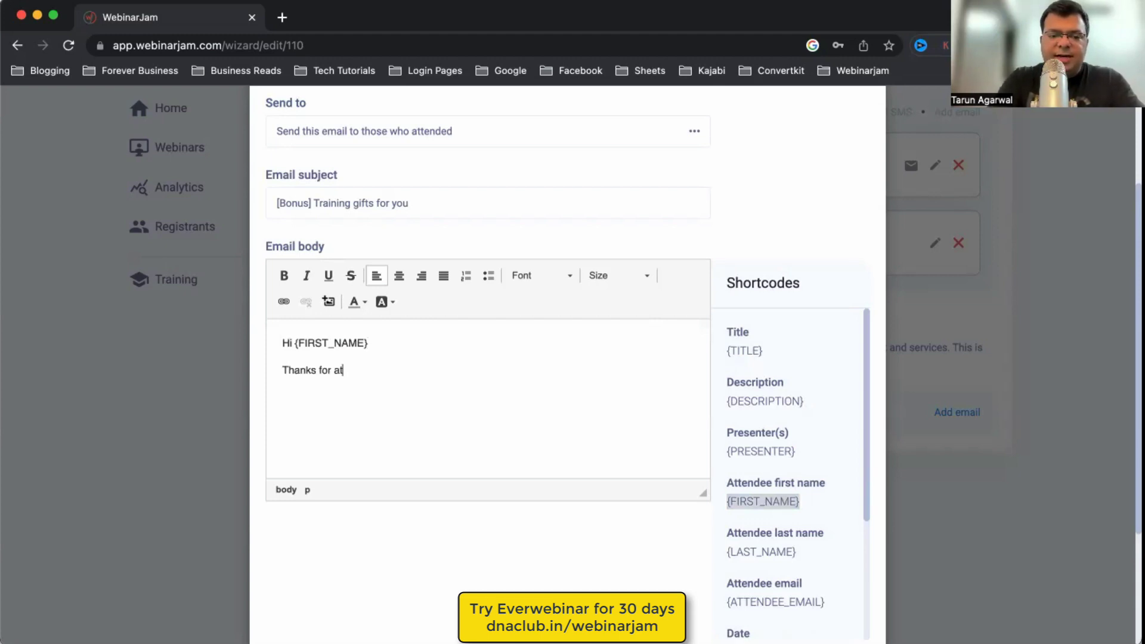
text(tending the wbeinar.)
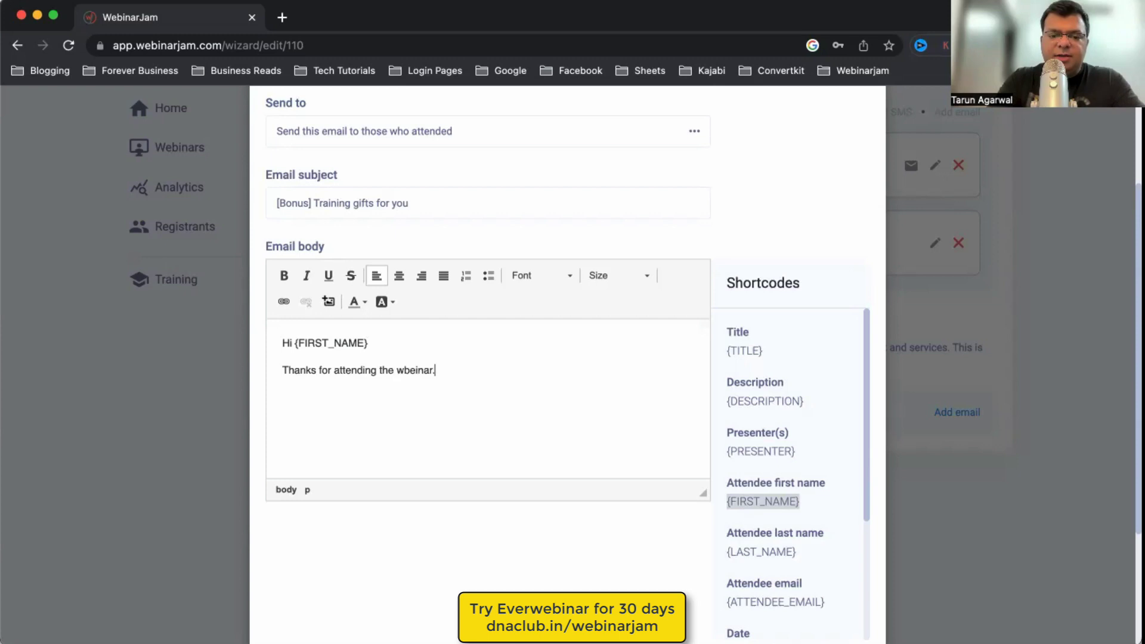
key(BackSpace)
key(BackSpace)
key(BackSpace)
key(BackSpace)
key(BackSpace)
key(BackSpace)
key(BackSpace)
text(ebinar.)
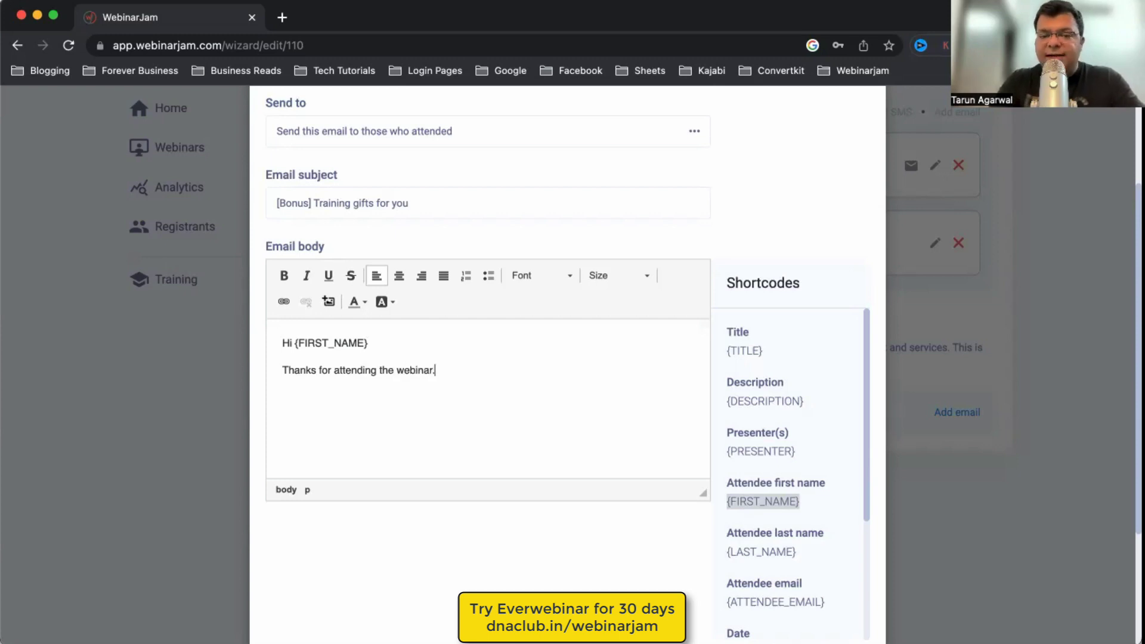
- Add the line "CLICK HERE to book a free consutlation call." as a new paragraph in the email body
text(CLICK)
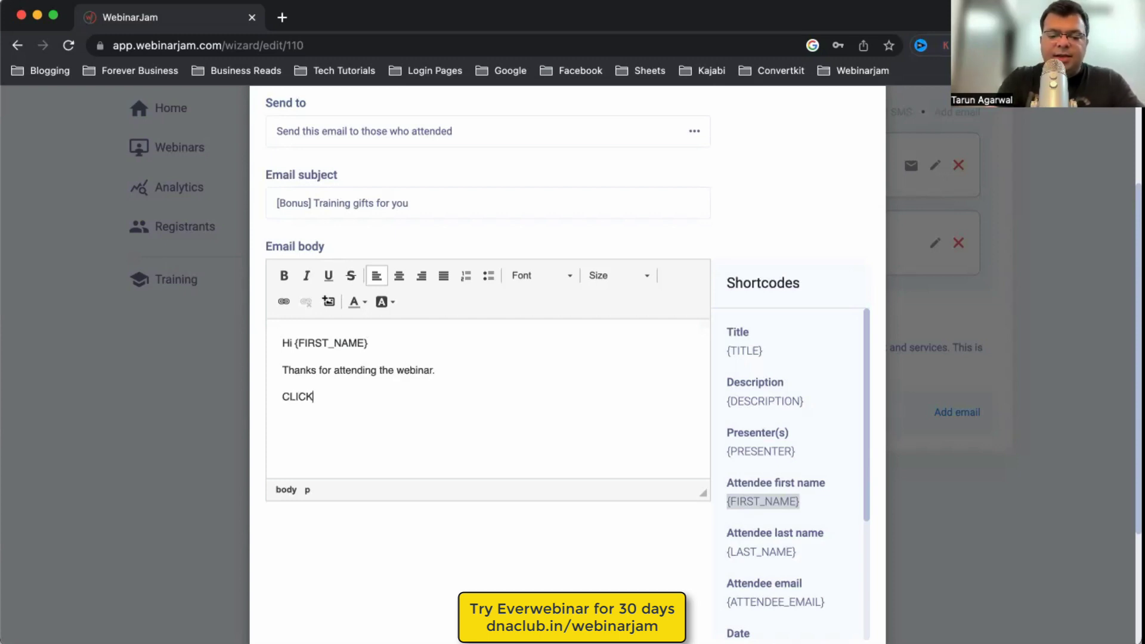
text( HERE to book a )
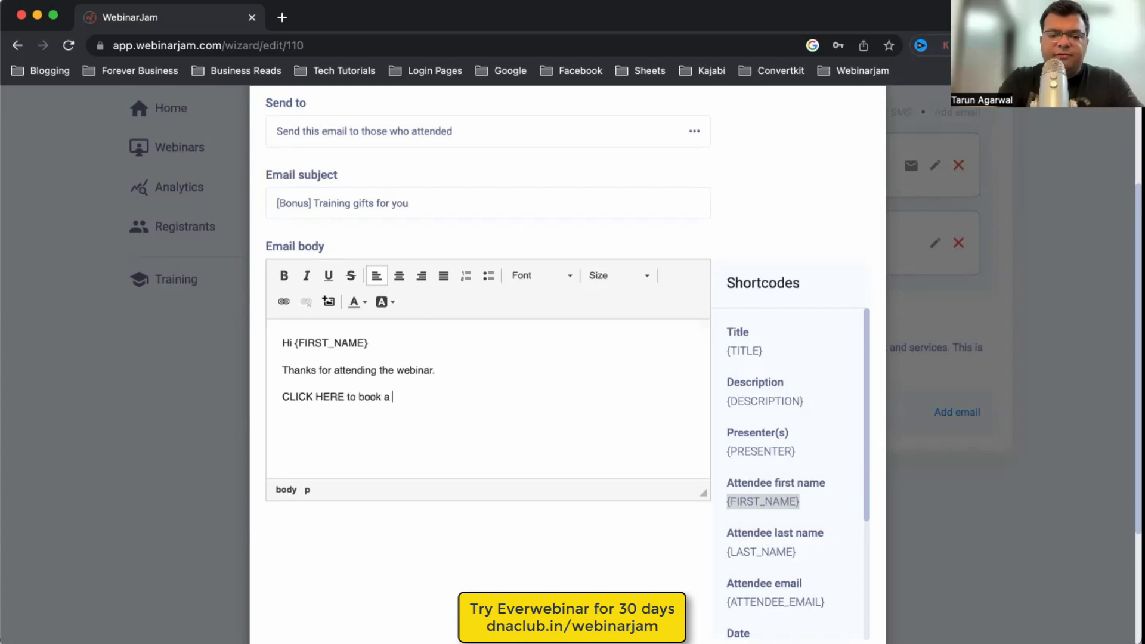
text(free consult)
text(ation call)
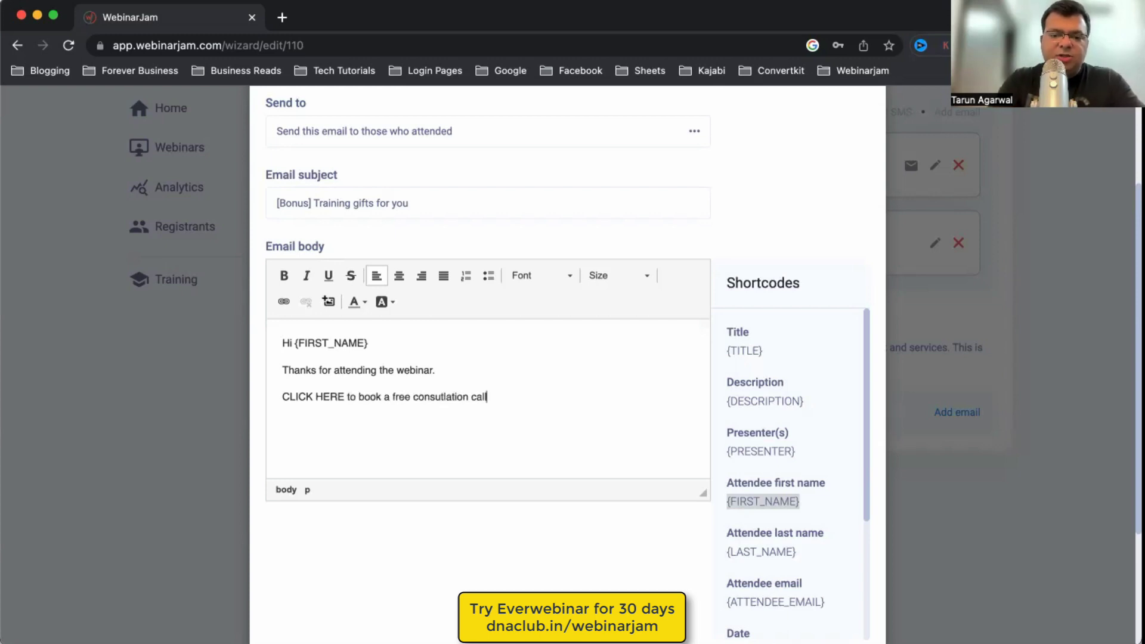
text(.)
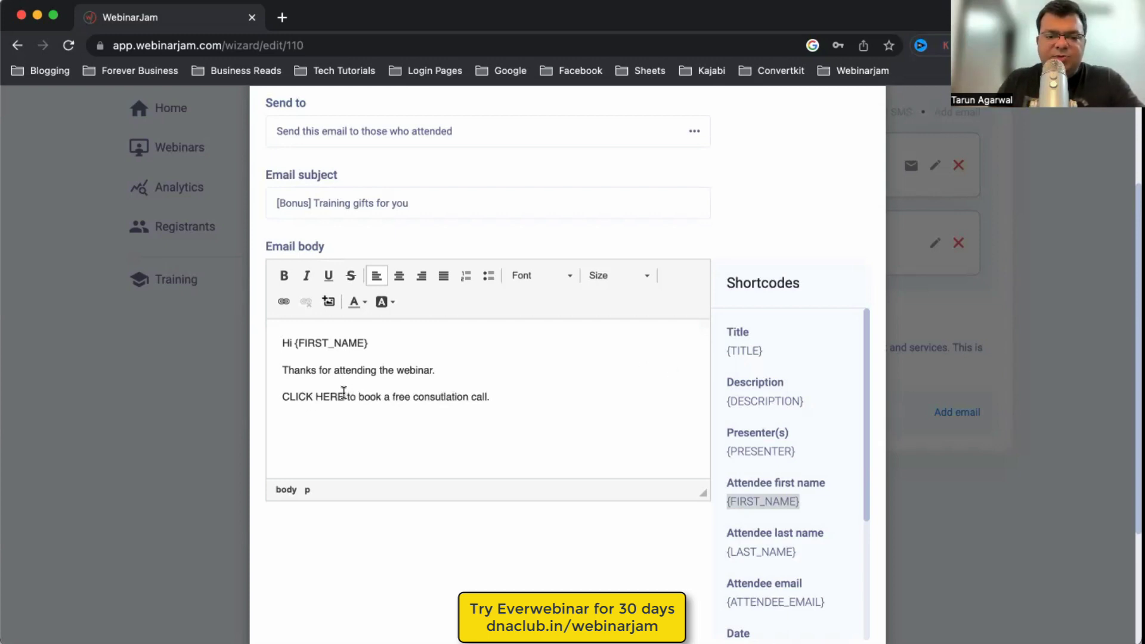
click(283, 397)
key(shift+alt+Right)
key(shift+alt+Right)
click(283, 302)
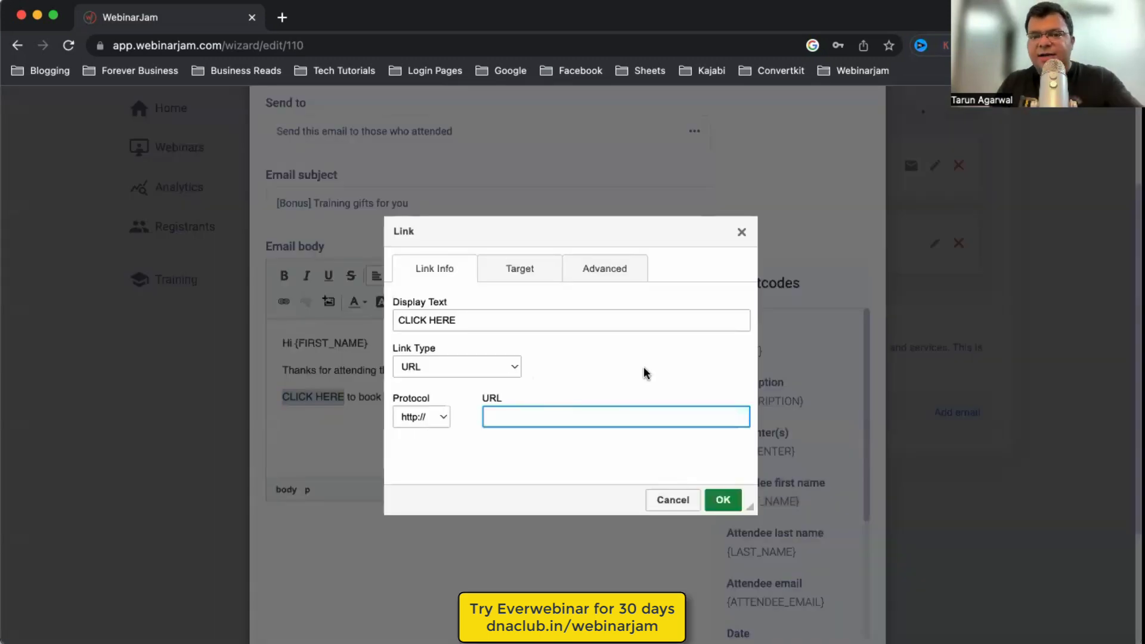
click(740, 234)
- Discard the follow-up email draft, and confirm the reminder notifications to continue to the Integrations stage
scroll(647, 286, up, 3)
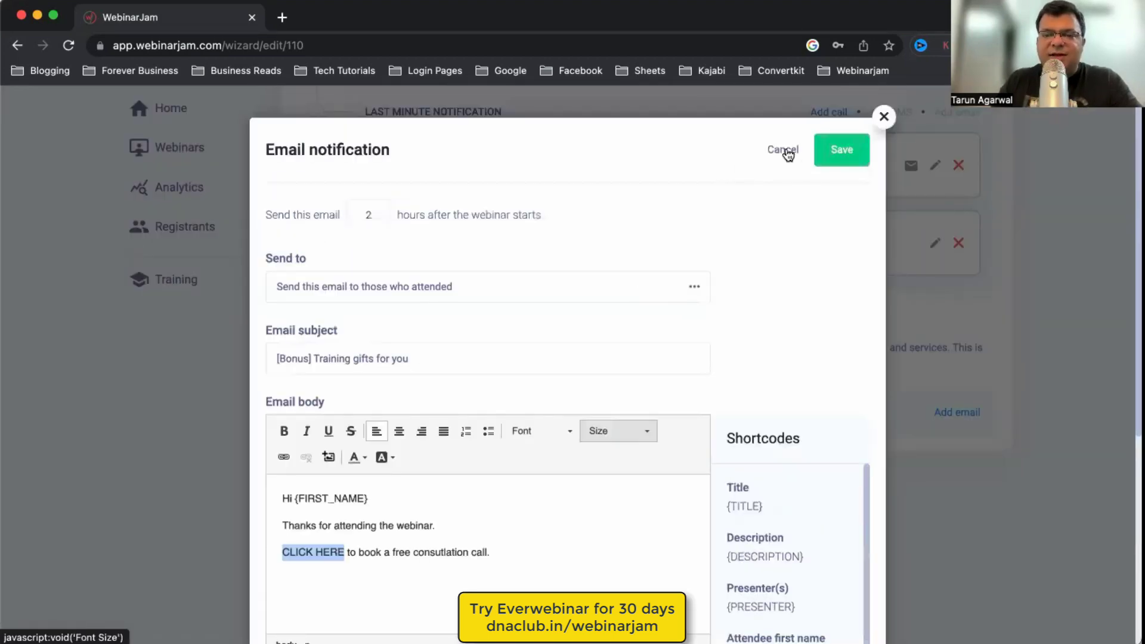
click(1046, 329)
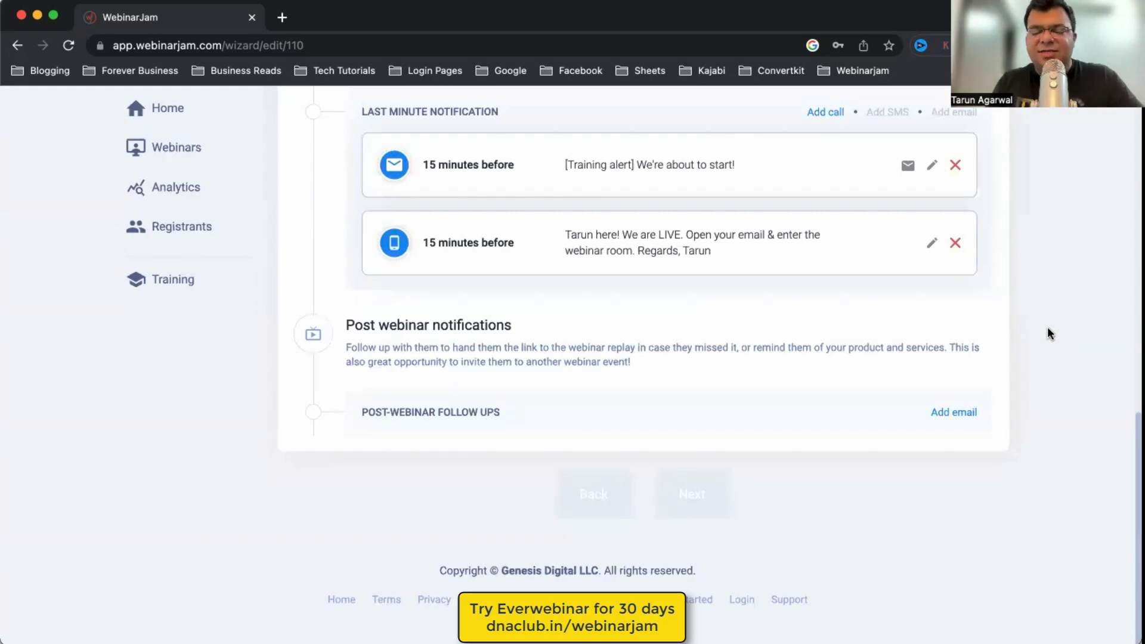
scroll(1048, 331, up, 5)
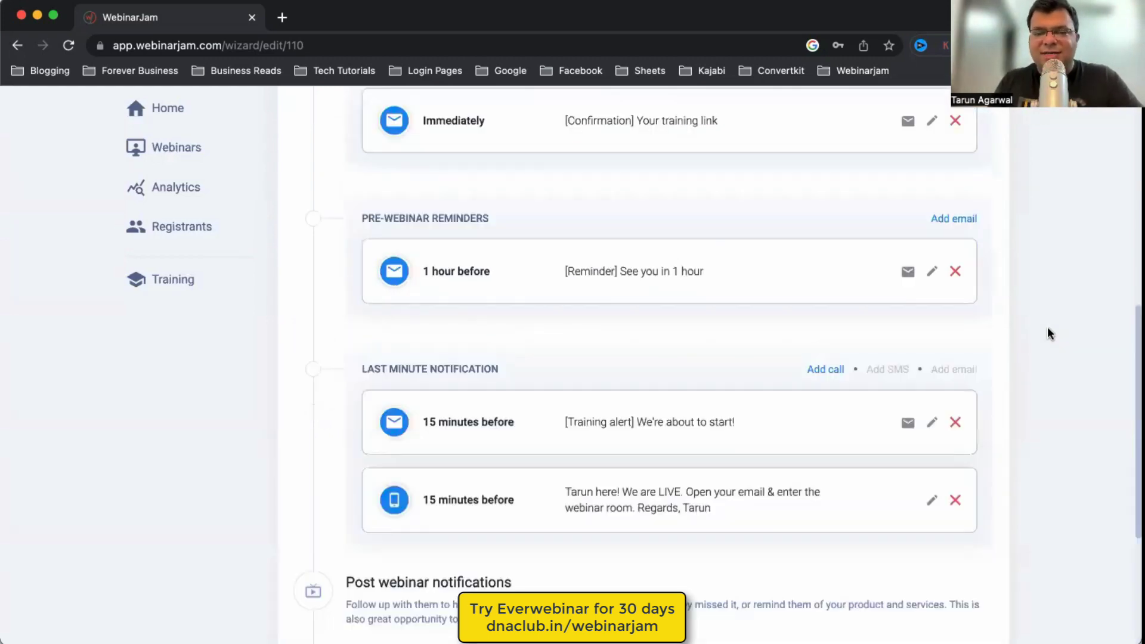
scroll(1047, 327, up, 5)
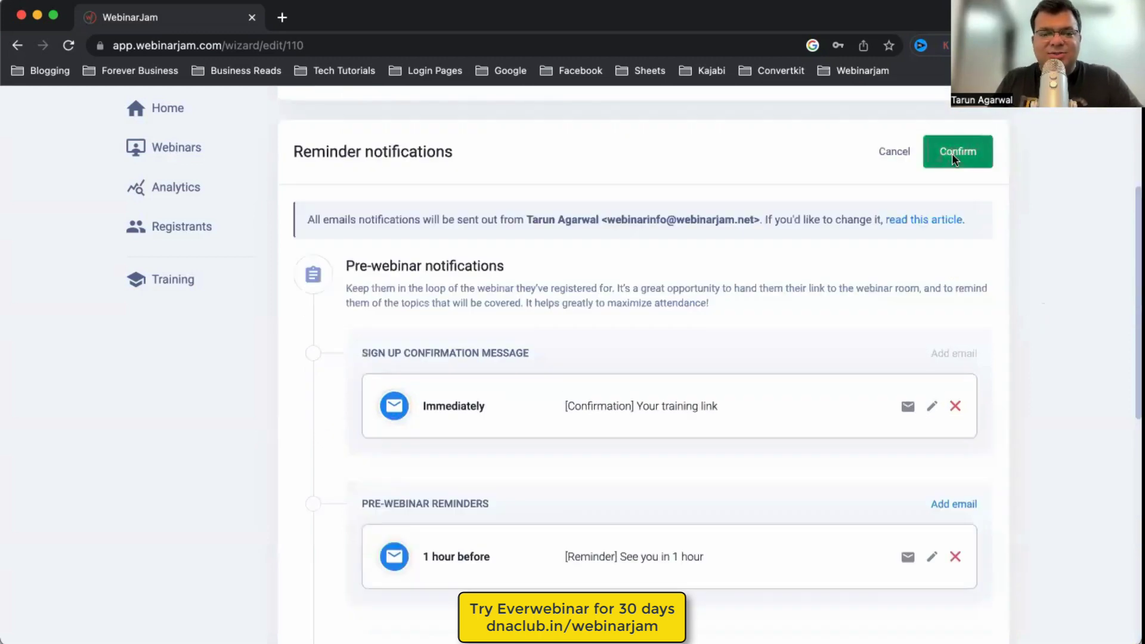
click(951, 153)
click(714, 480)
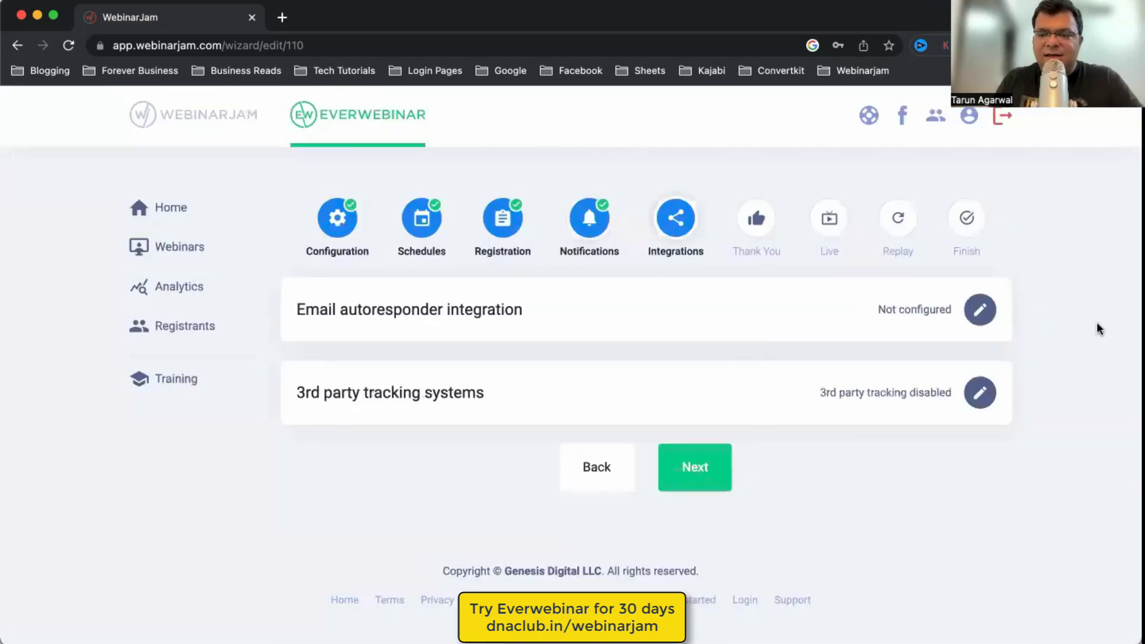
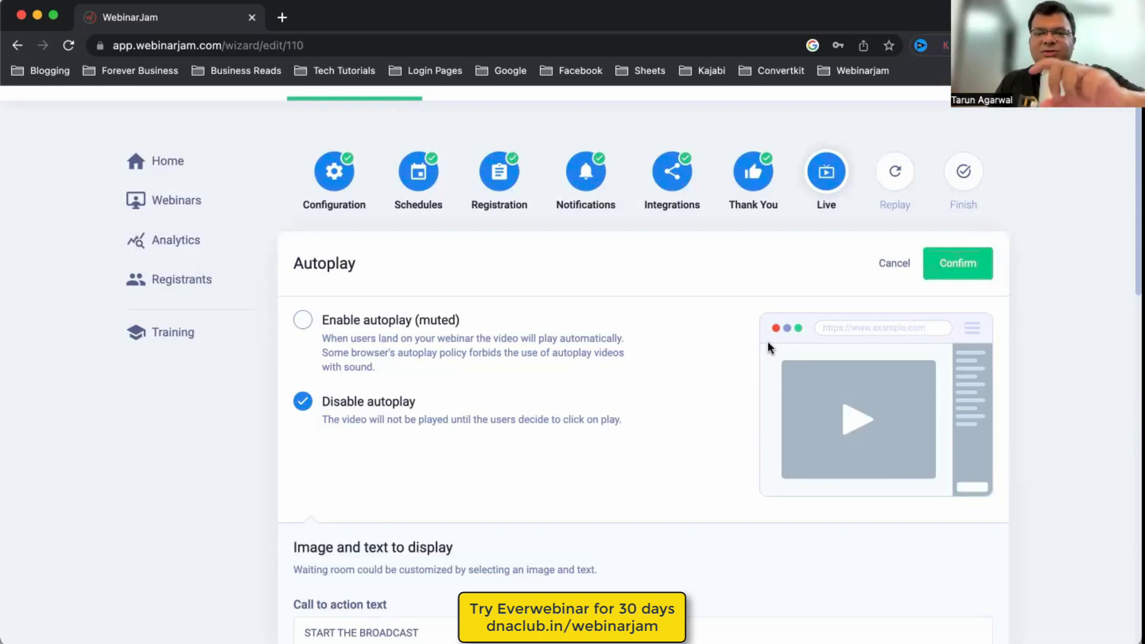
- Cancel out of the autoplay settings and review the countdown page design templates
click(904, 264)
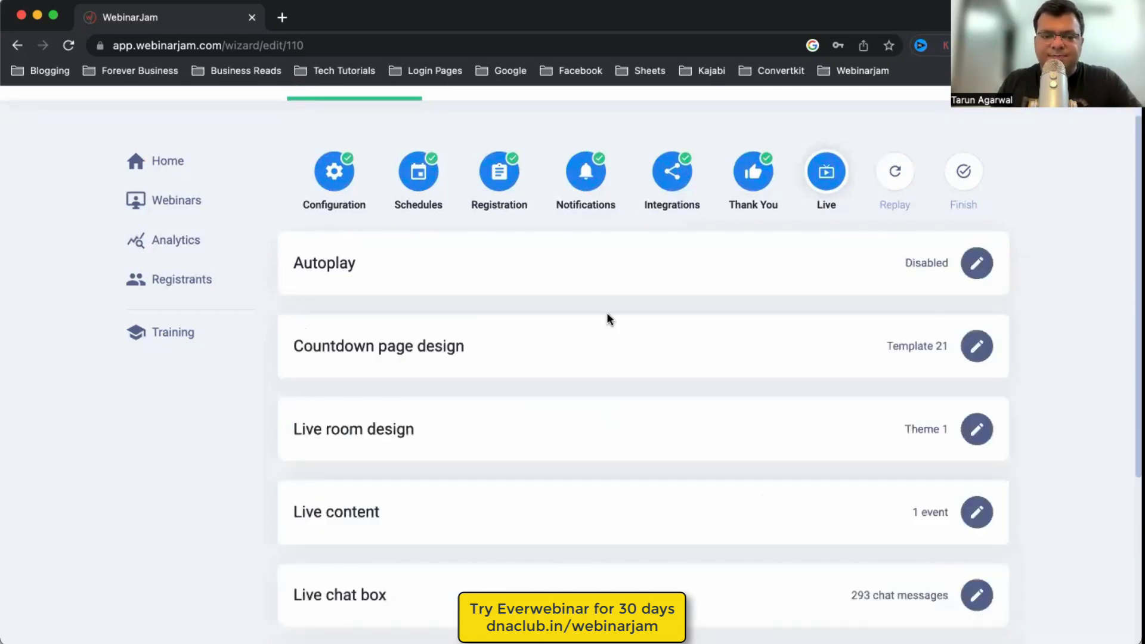
scroll(349, 318, down, 1)
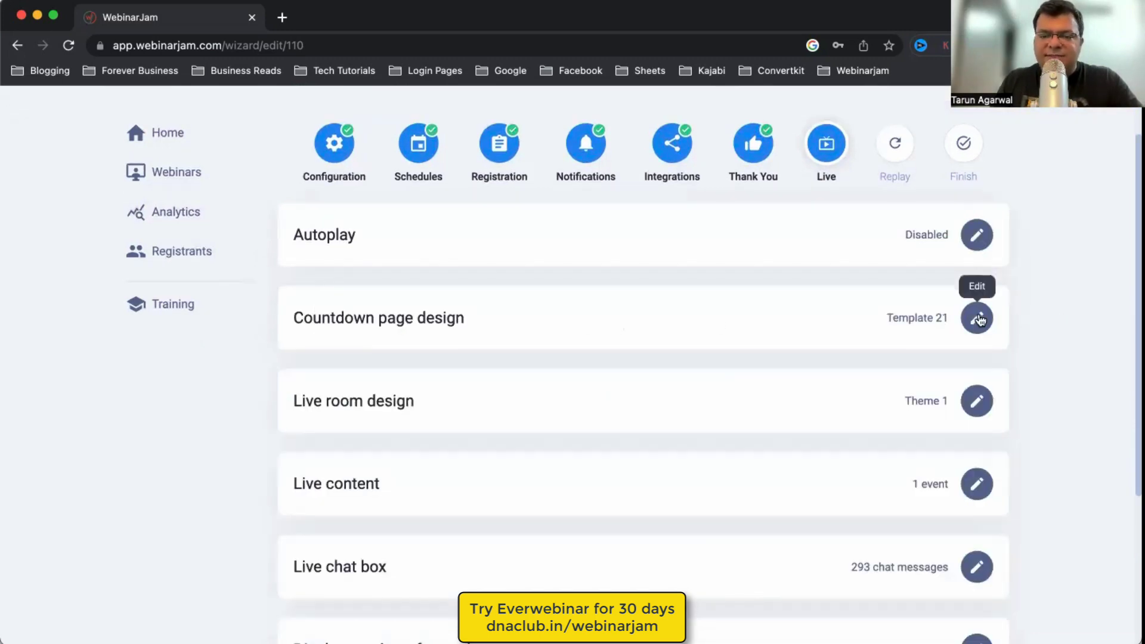
scroll(702, 408, up, 3)
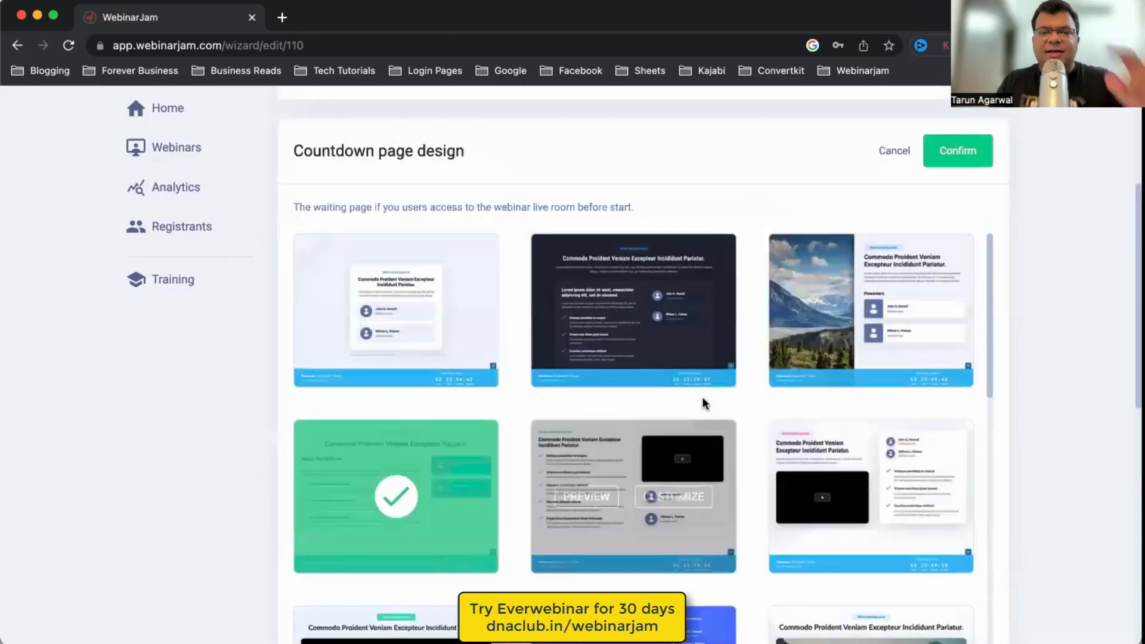
scroll(703, 398, up, 1)
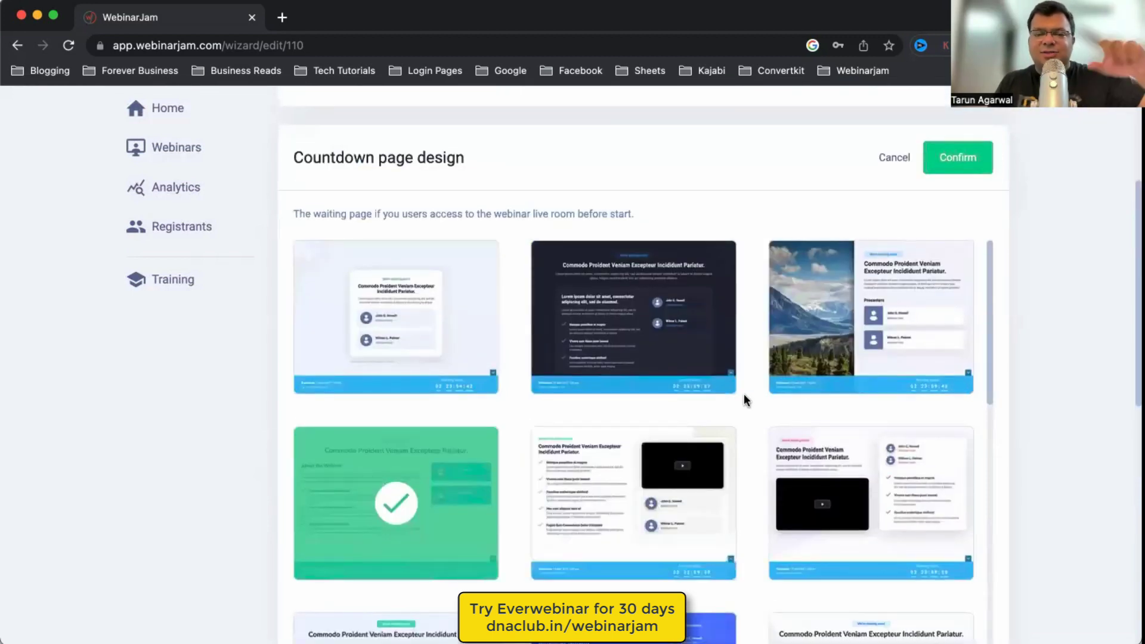
click(893, 158)
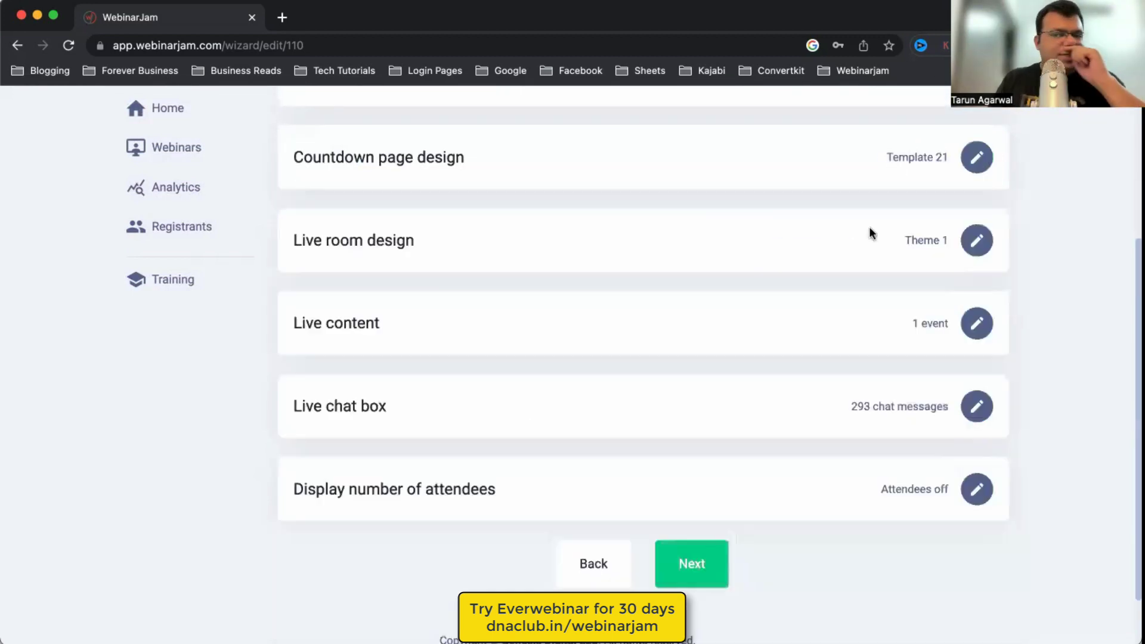
- Review the live room design themes and theme color options, and cancel out of the section
scroll(1032, 288, up, 1)
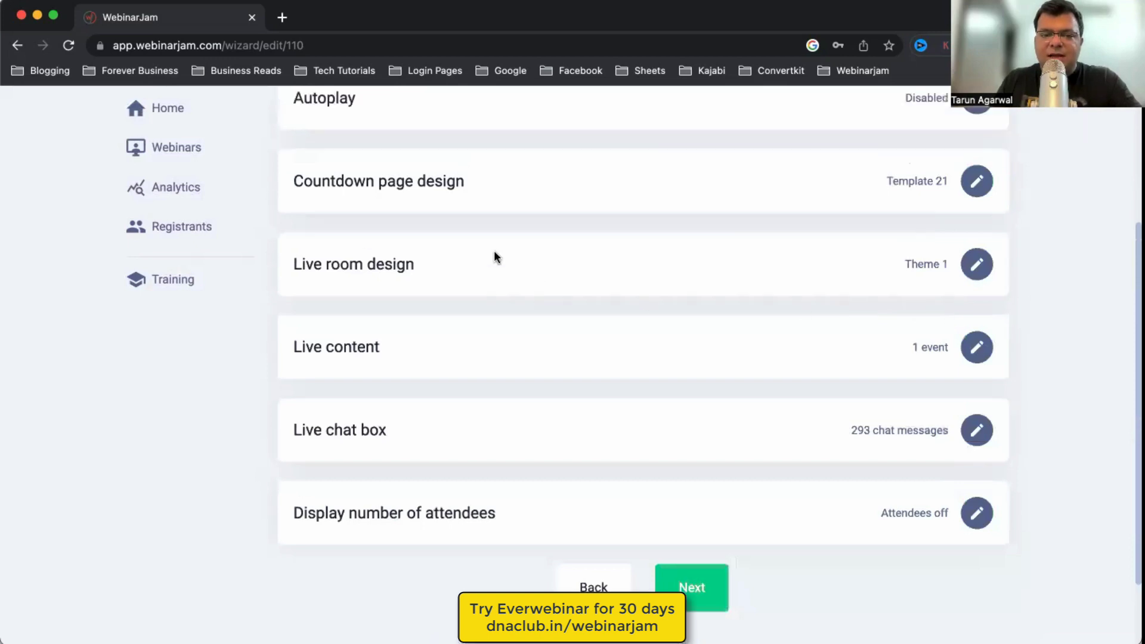
click(976, 264)
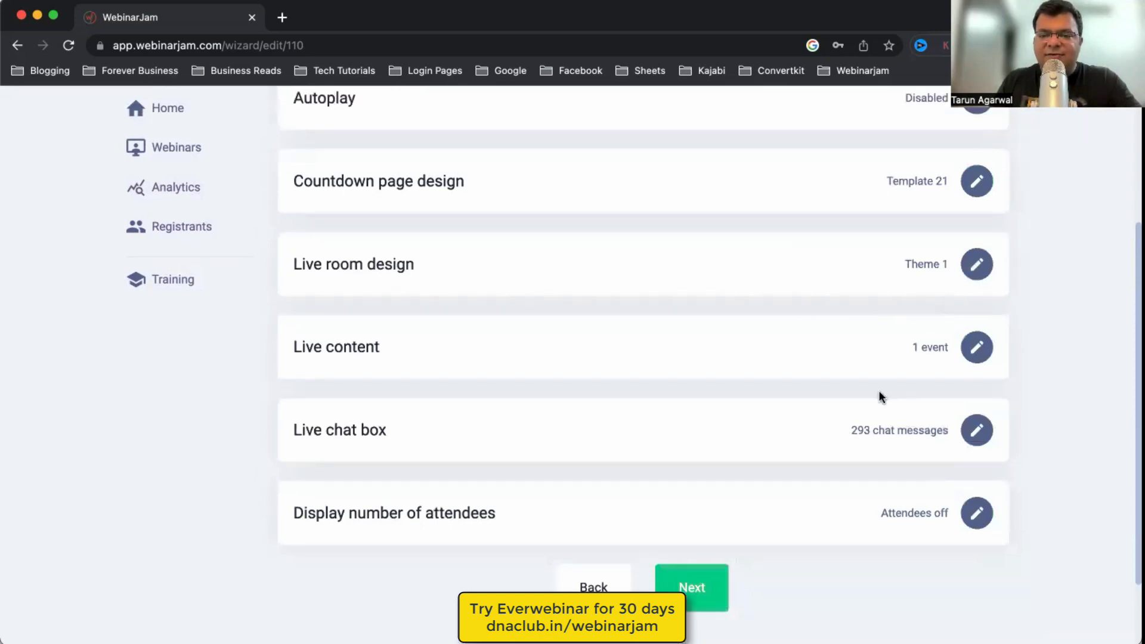
scroll(875, 401, down, 2)
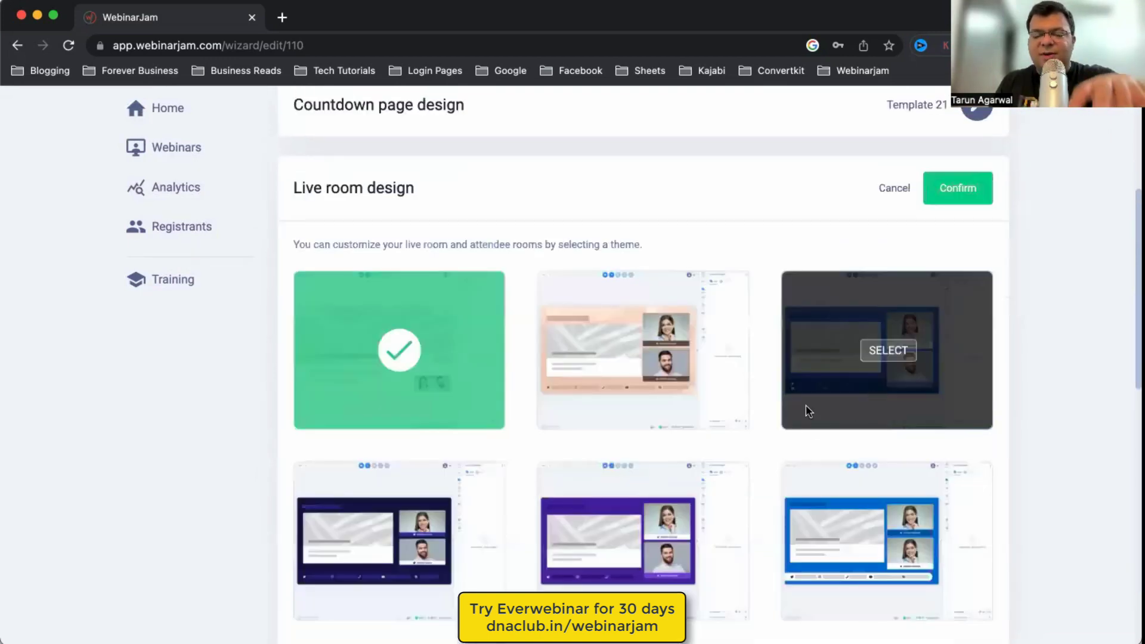
scroll(775, 411, down, 5)
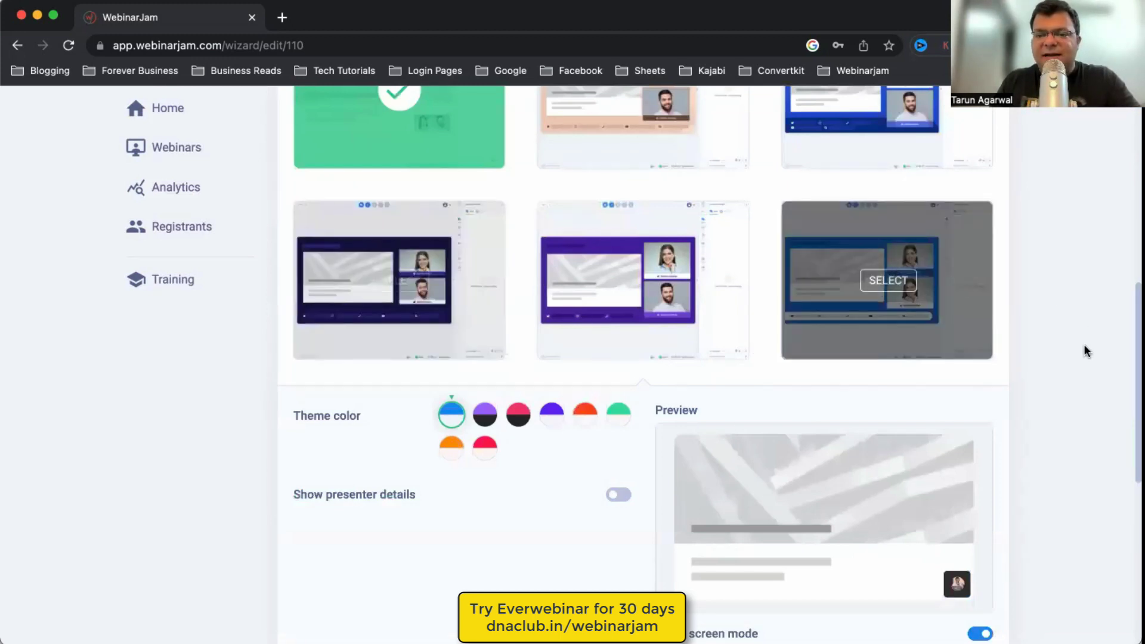
scroll(1084, 344, up, 8)
scroll(894, 459, up, 1)
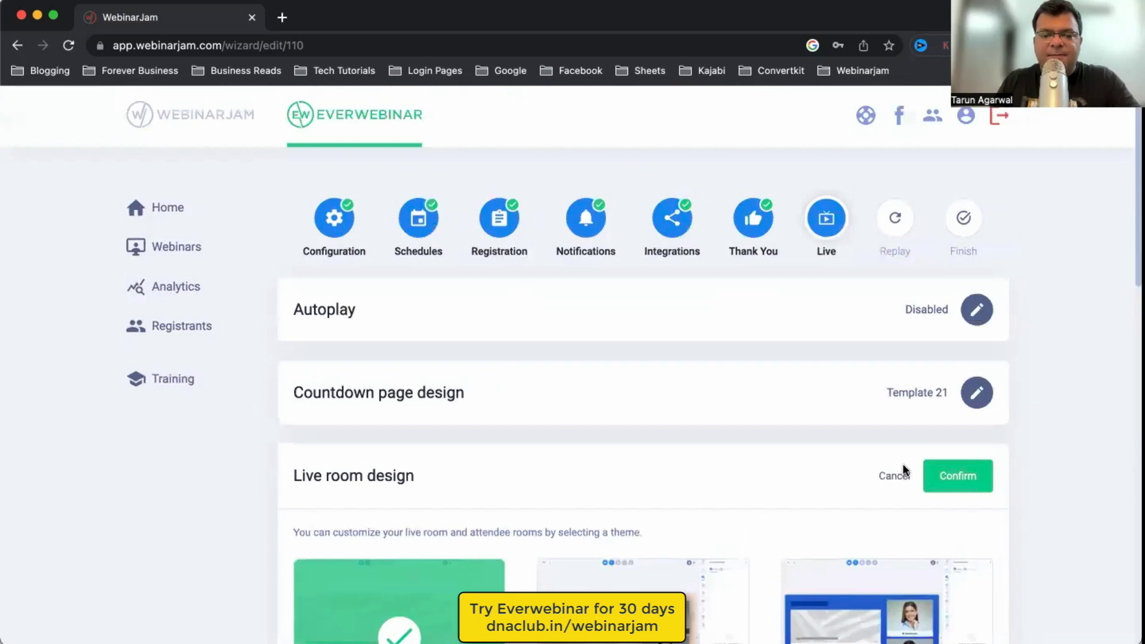
click(892, 475)
- Review the live content video and its timed offer events, and cancel out of the section
scroll(1019, 412, down, 3)
click(976, 409)
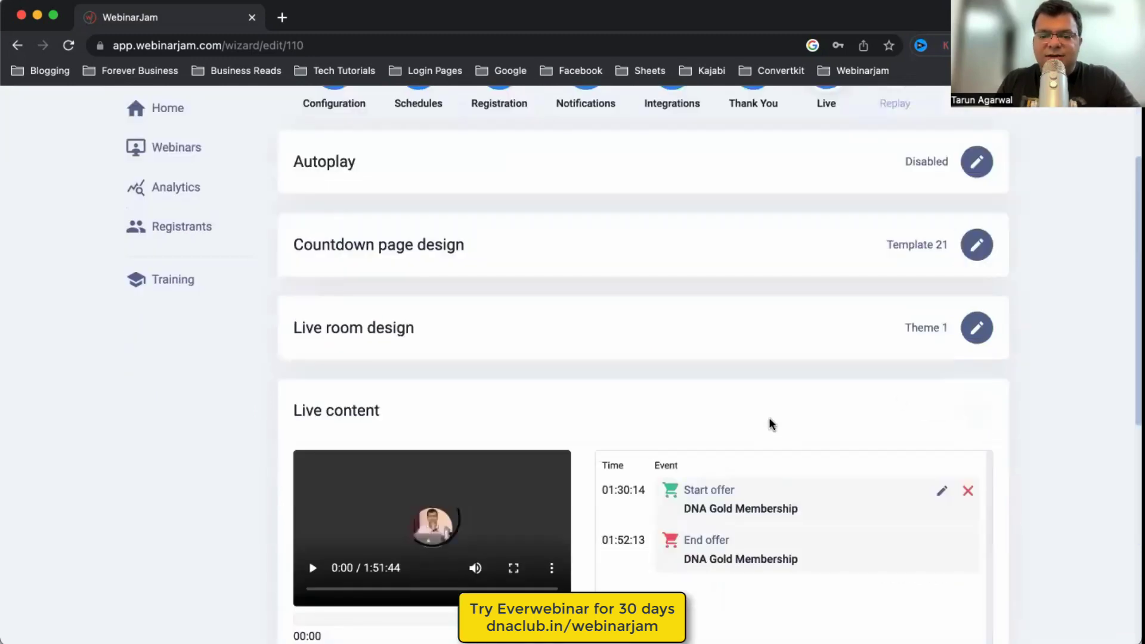
scroll(1012, 464, down, 2)
scroll(1021, 448, down, 2)
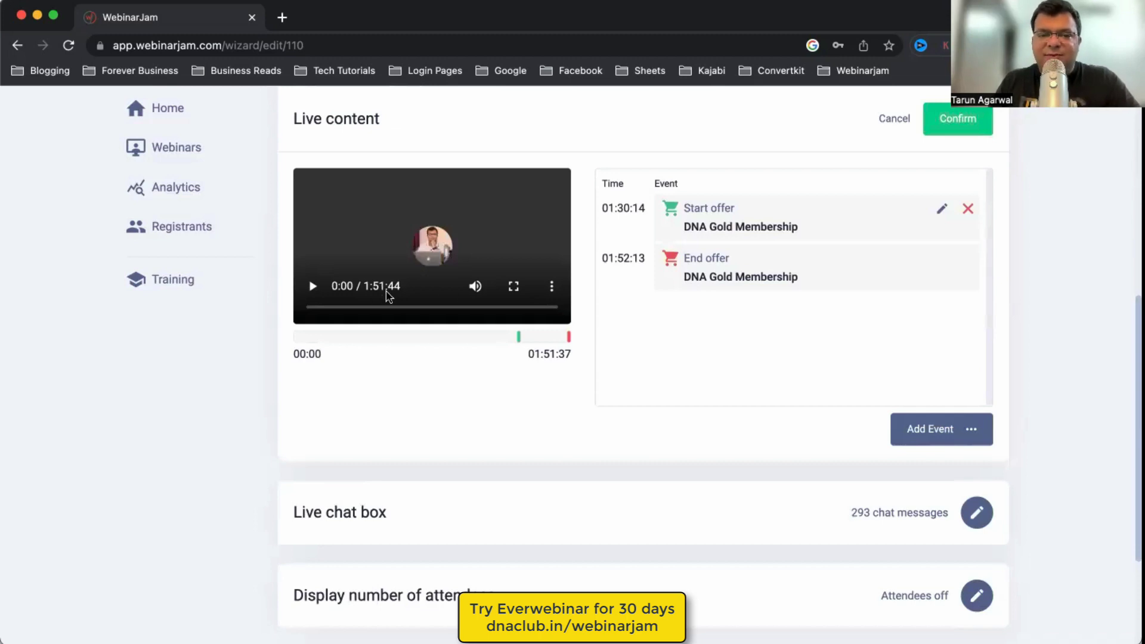
click(906, 120)
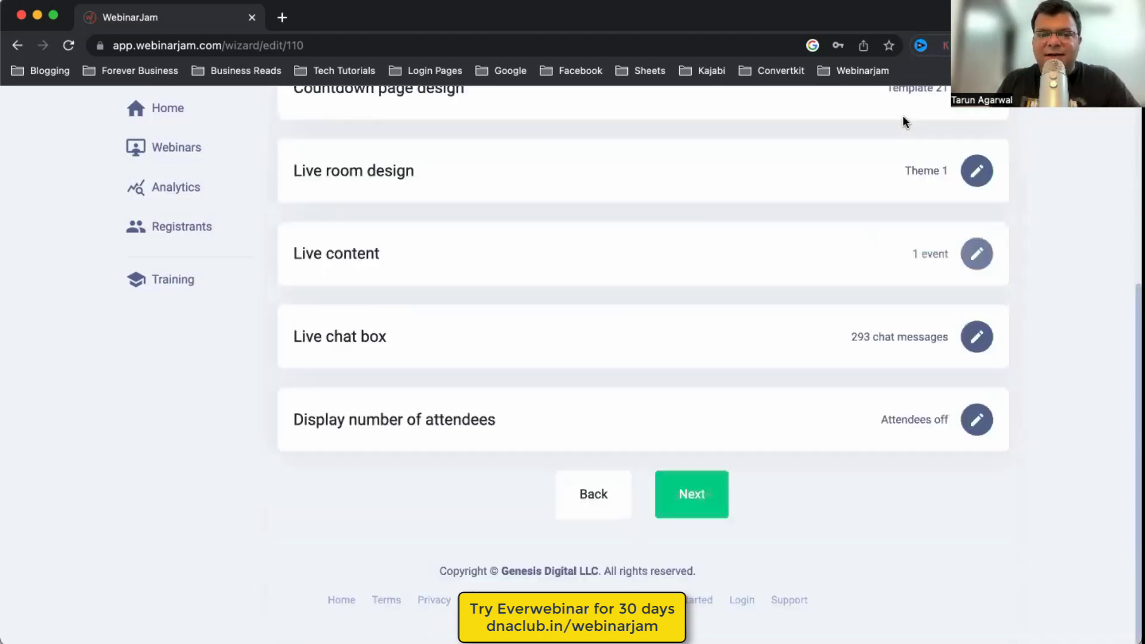
- Open the live chat box settings and review the chat options and the list of simulated messages
click(977, 352)
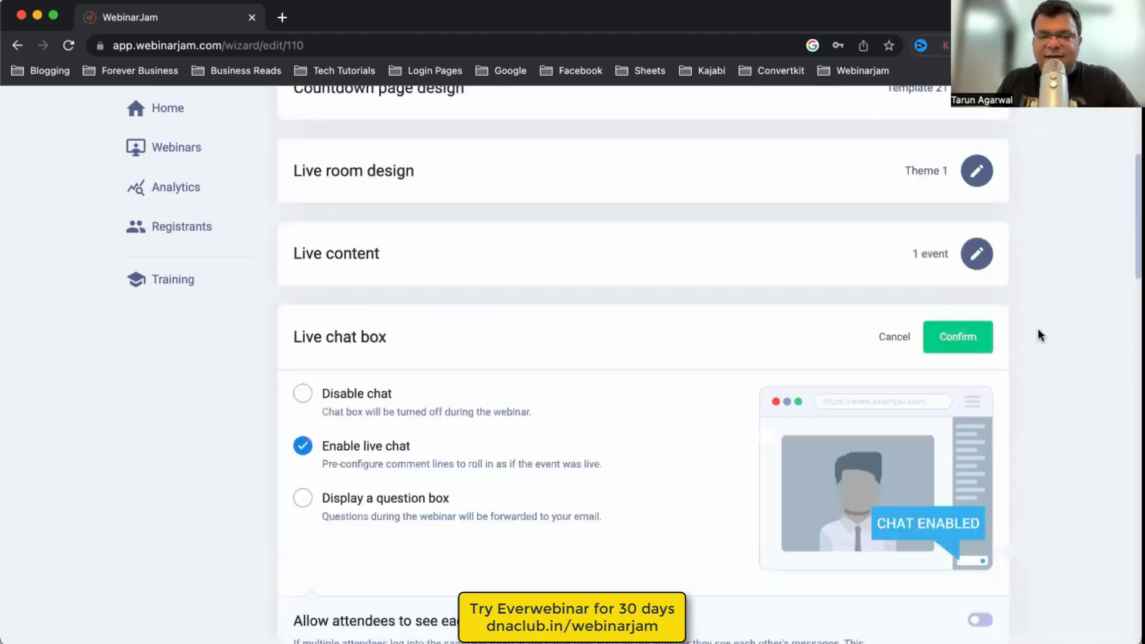
scroll(1038, 331, down, 1)
scroll(1038, 331, down, 3)
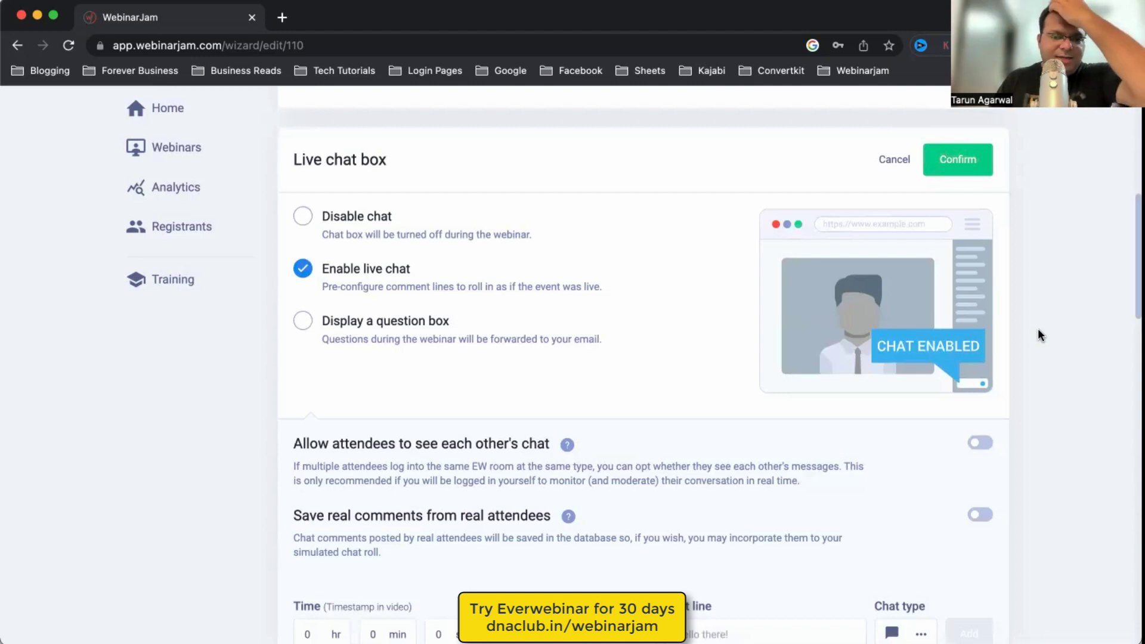
scroll(1039, 335, down, 3)
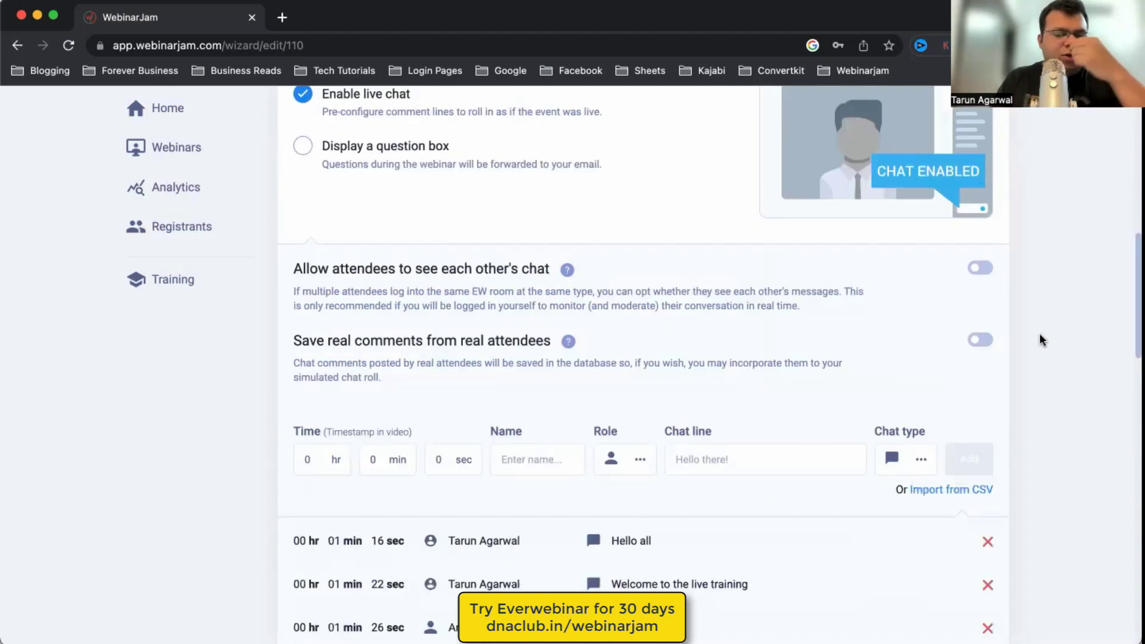
scroll(1039, 338, down, 2)
scroll(811, 469, down, 2)
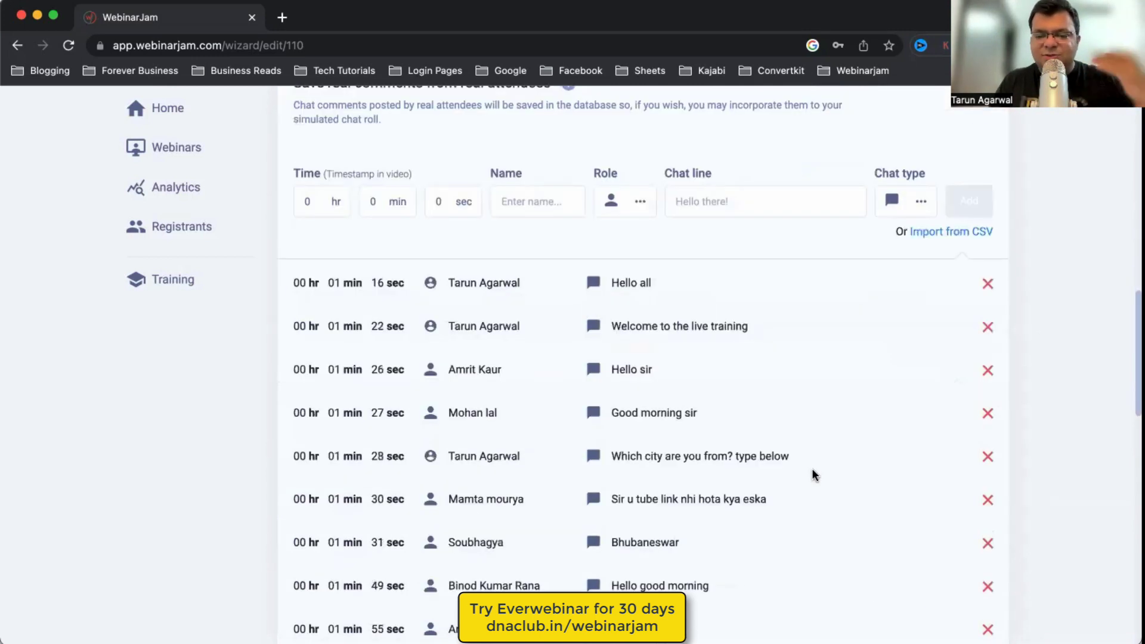
scroll(814, 476, down, 3)
scroll(814, 476, down, 3)
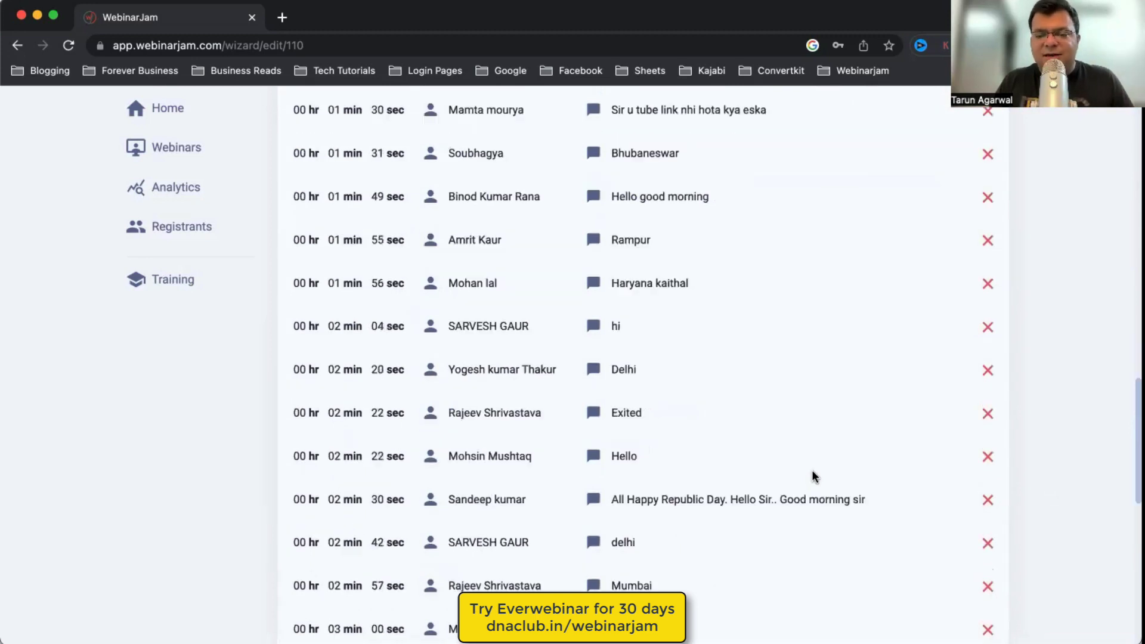
- Set the new chat message's timestamp to 2 min 10 sec and enter the attendee's name
scroll(814, 476, up, 9)
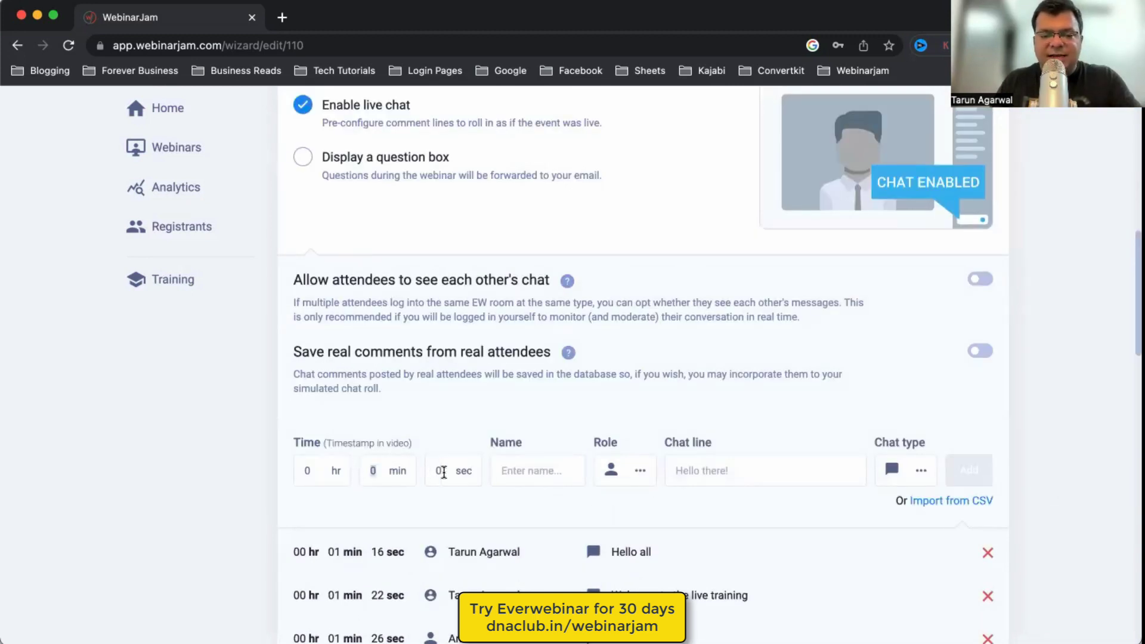
click(378, 471)
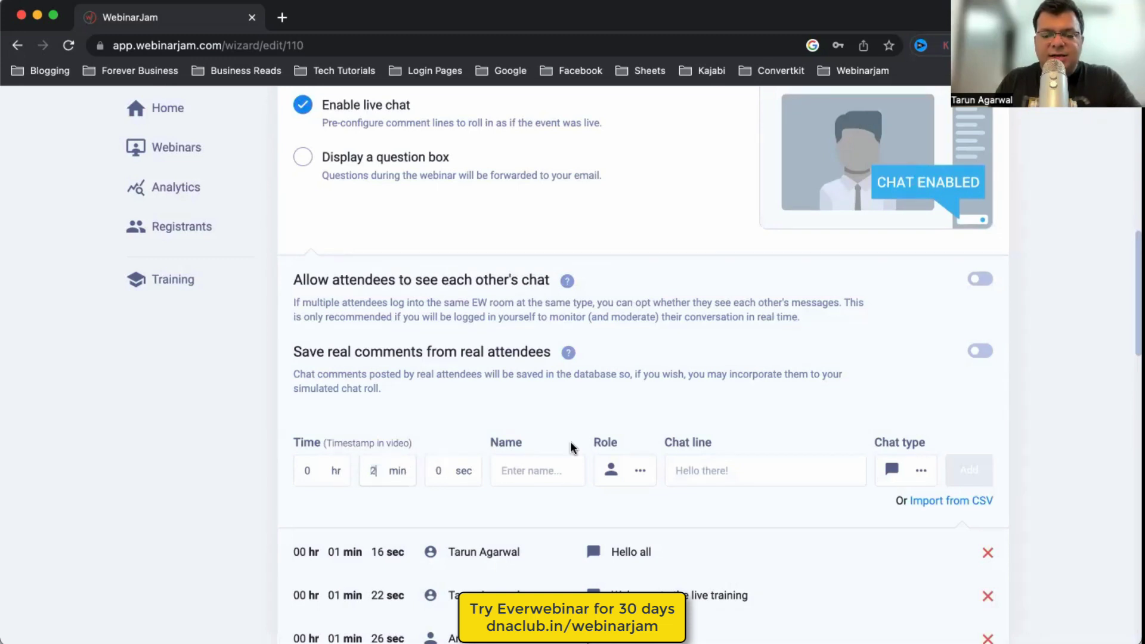
text(2)
key(Tab)
text(10)
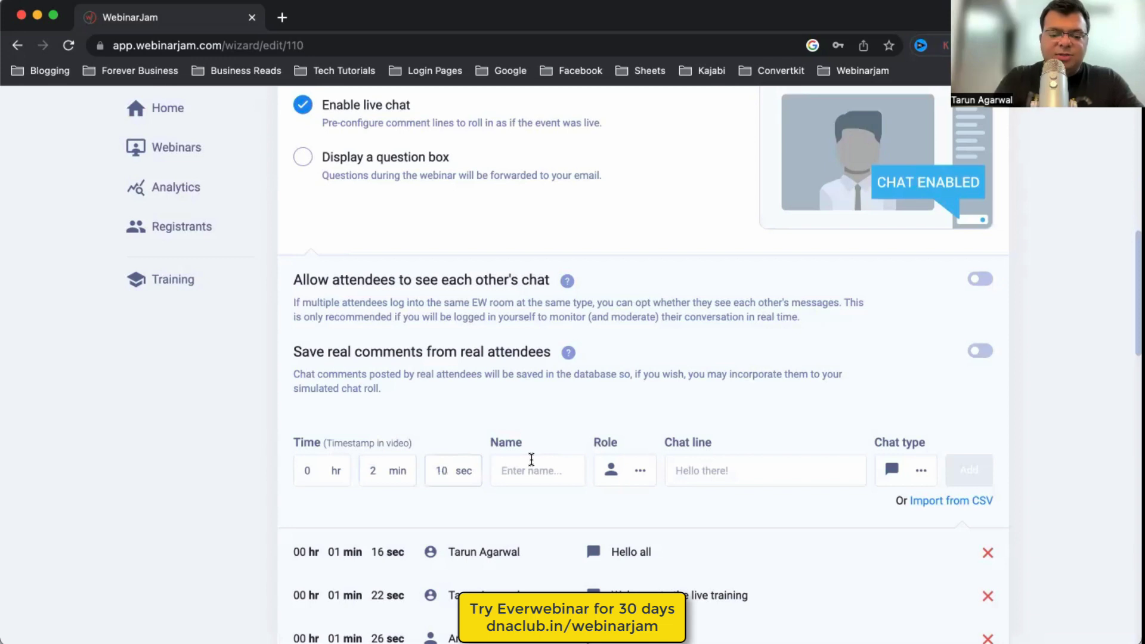
click(531, 460)
text(Rahul)
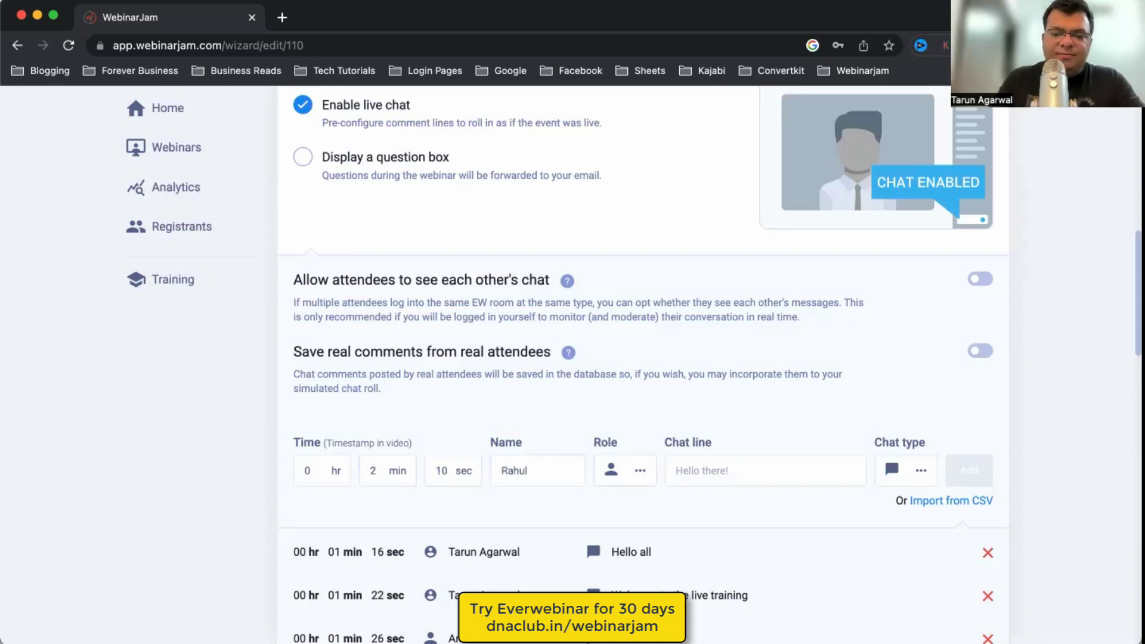
- Enter the chat line "Hello sir. Excited for the webinar." and add the message to the simulated chat
click(742, 460)
text(Helo)
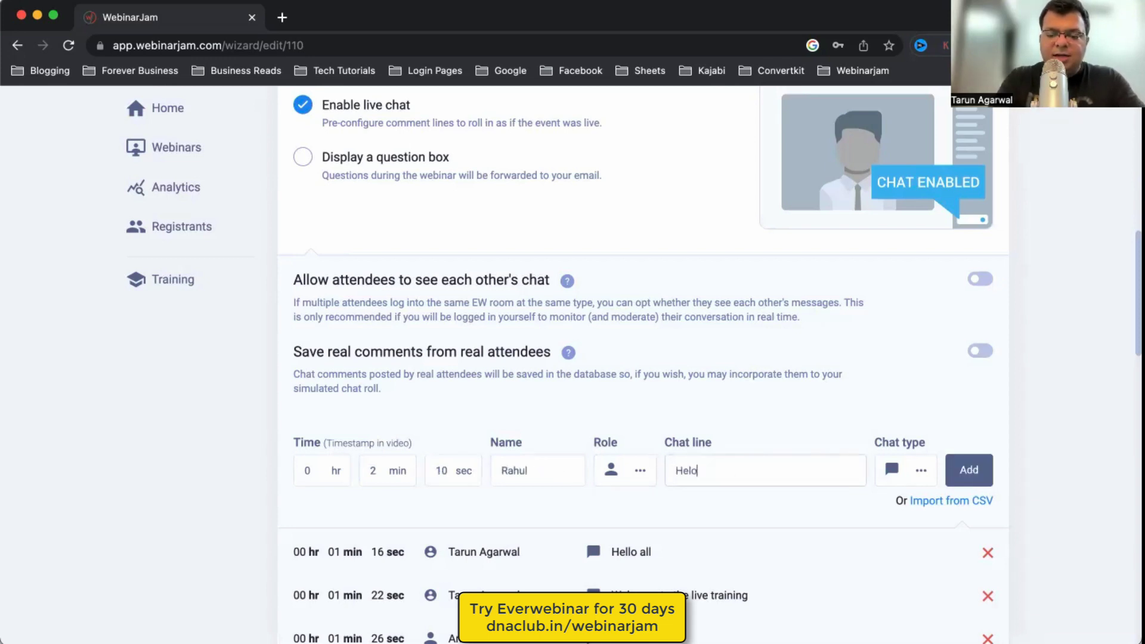
key(BackSpace)
text(lo sir. )
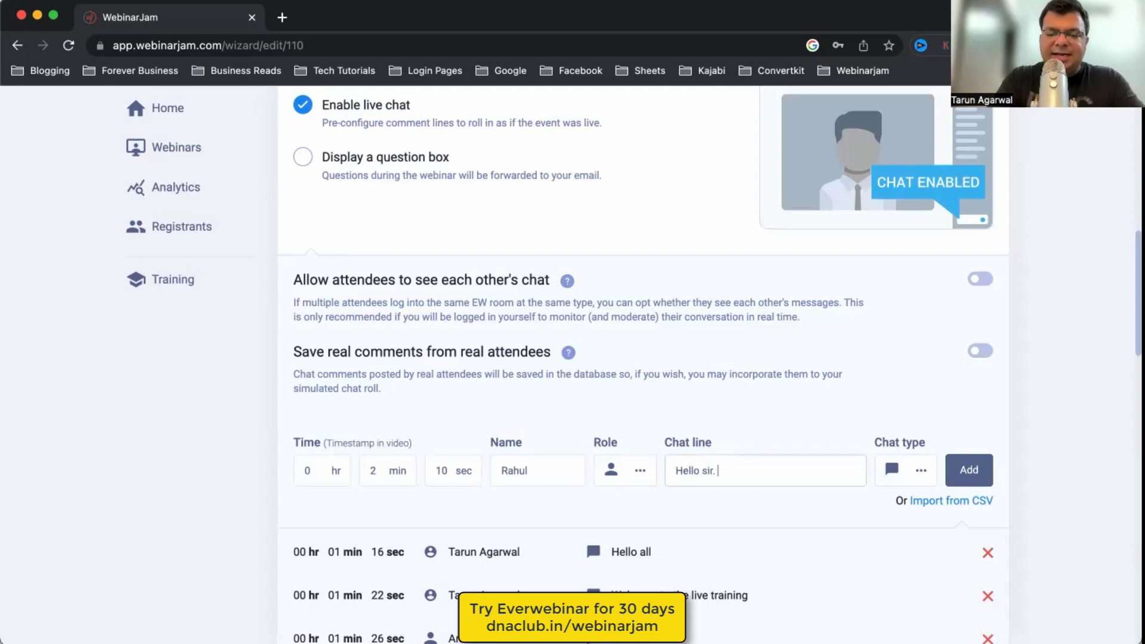
text(Excited for t)
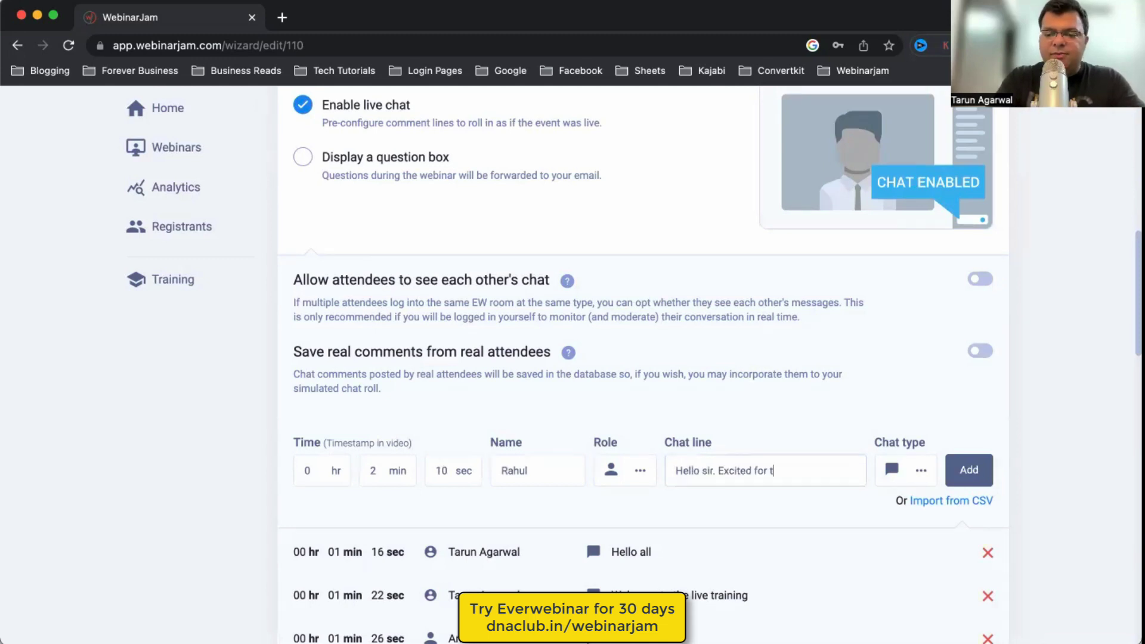
text(he wbeinar)
key(BackSpace)
key(BackSpace)
key(BackSpace)
key(BackSpace)
key(BackSpace)
key(BackSpace)
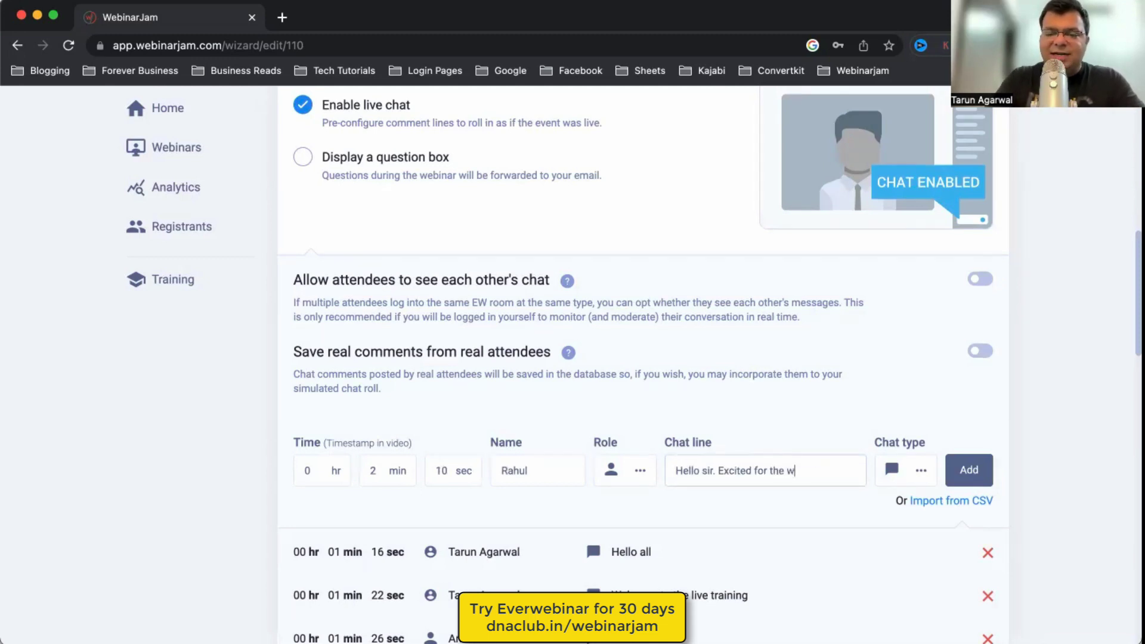
text(ebinar.)
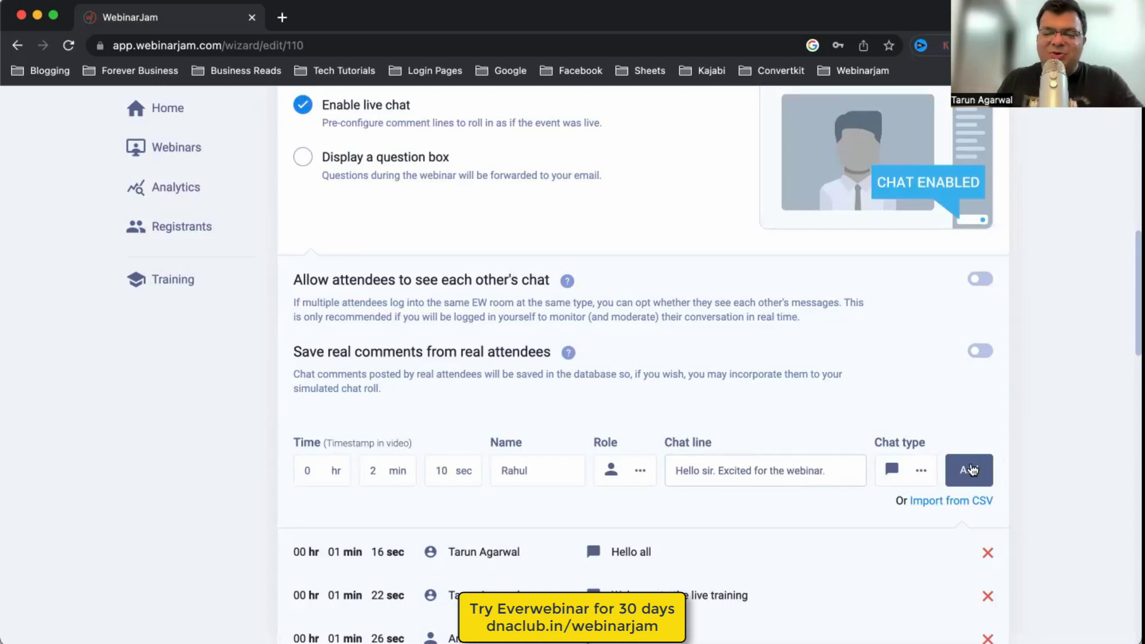
click(969, 470)
scroll(1062, 440, down, 1)
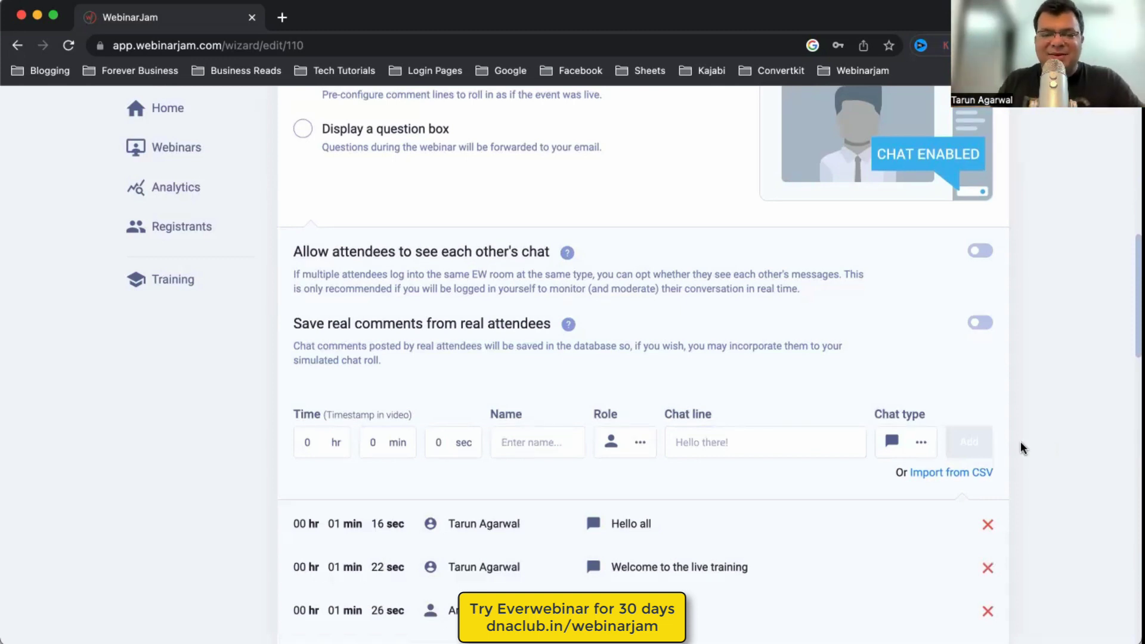
- Close the live chat box settings after a last check of the chat options and simulated messages
scroll(1021, 441, up, 5)
scroll(670, 399, down, 6)
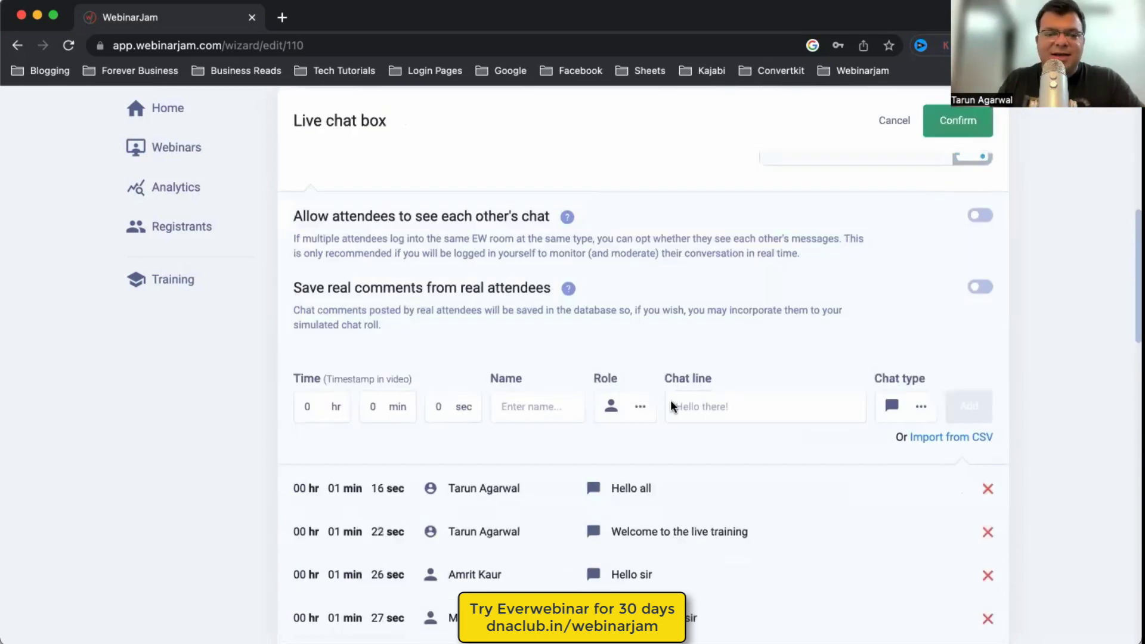
key(Escape)
- Set the displayed number of attendees to a dynamic simulated number with 245 attendees, and confirm the setting
drag(308, 420, 1020, 386)
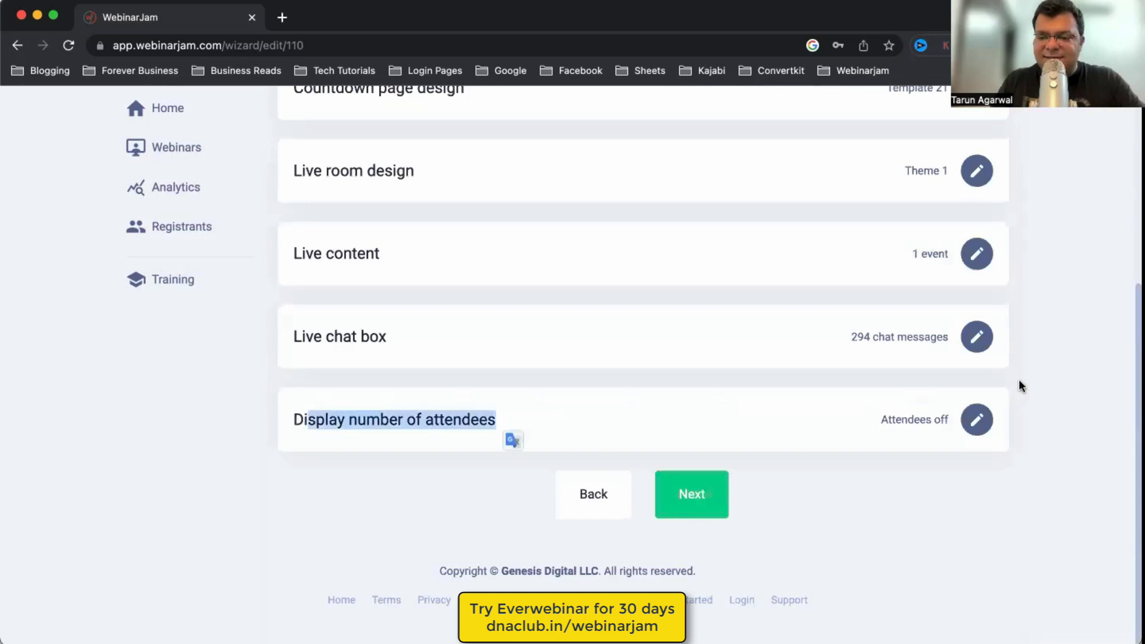
click(977, 421)
scroll(1054, 411, down, 3)
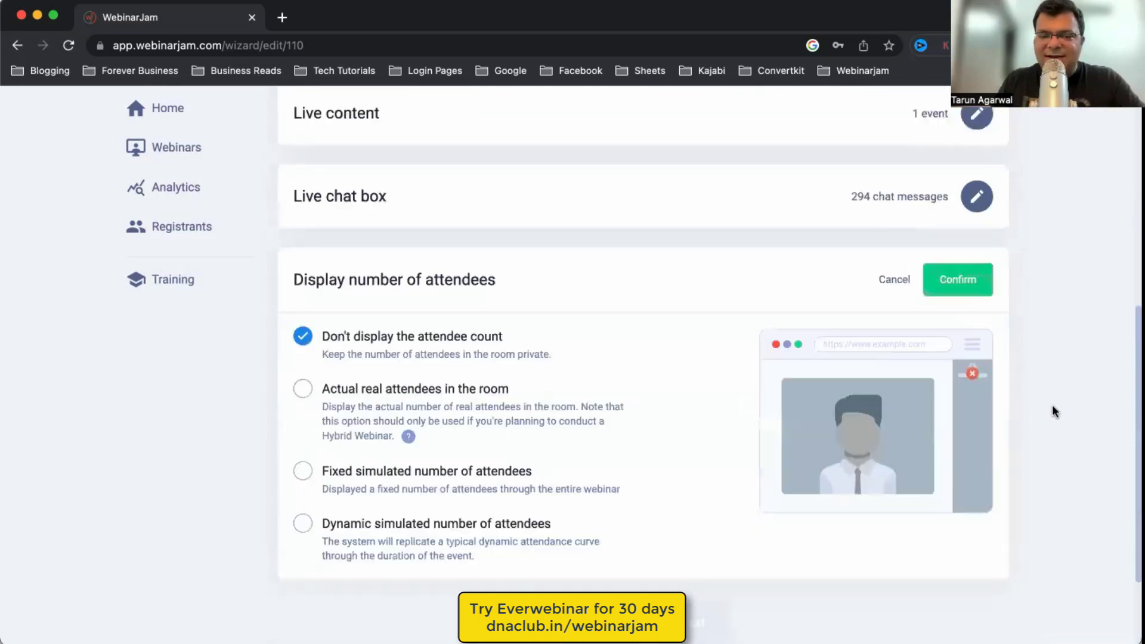
scroll(1054, 411, down, 3)
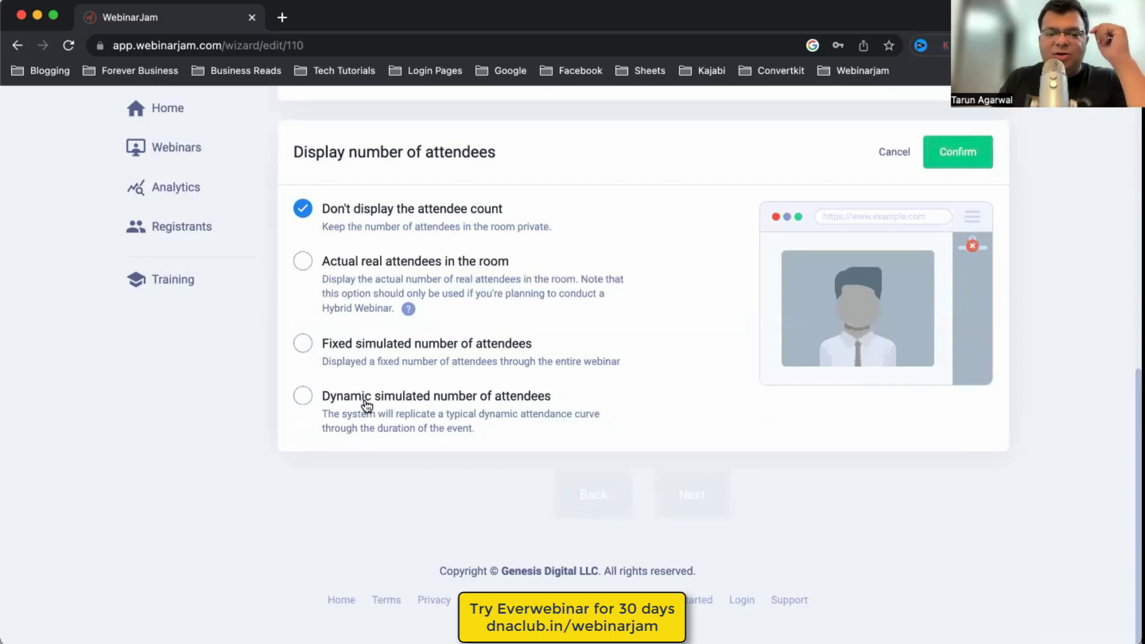
click(304, 397)
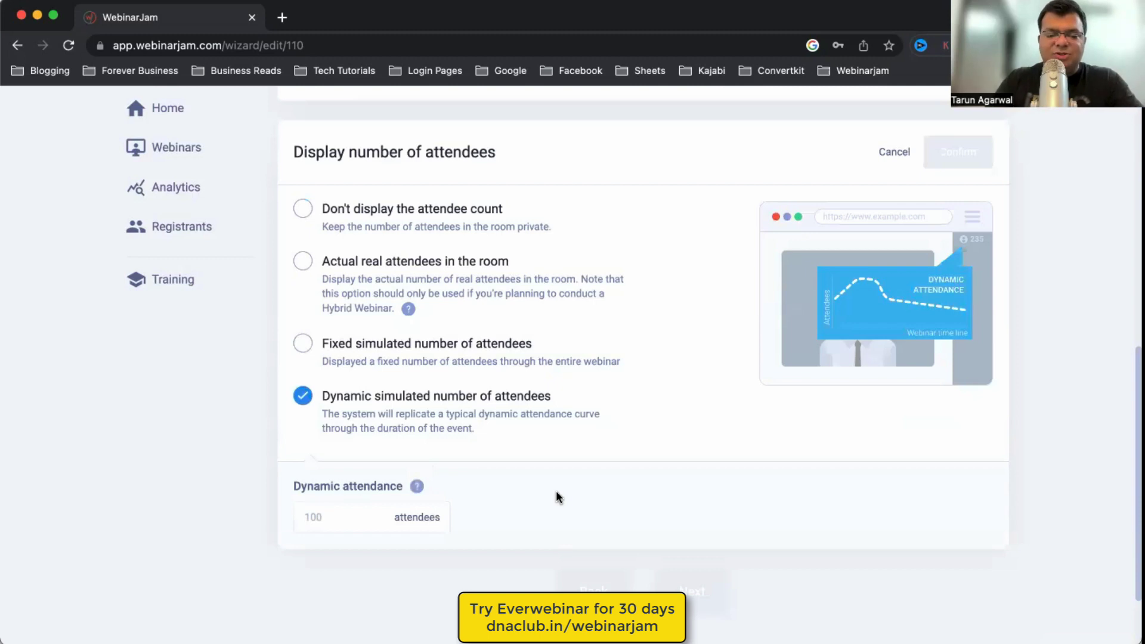
text(14)
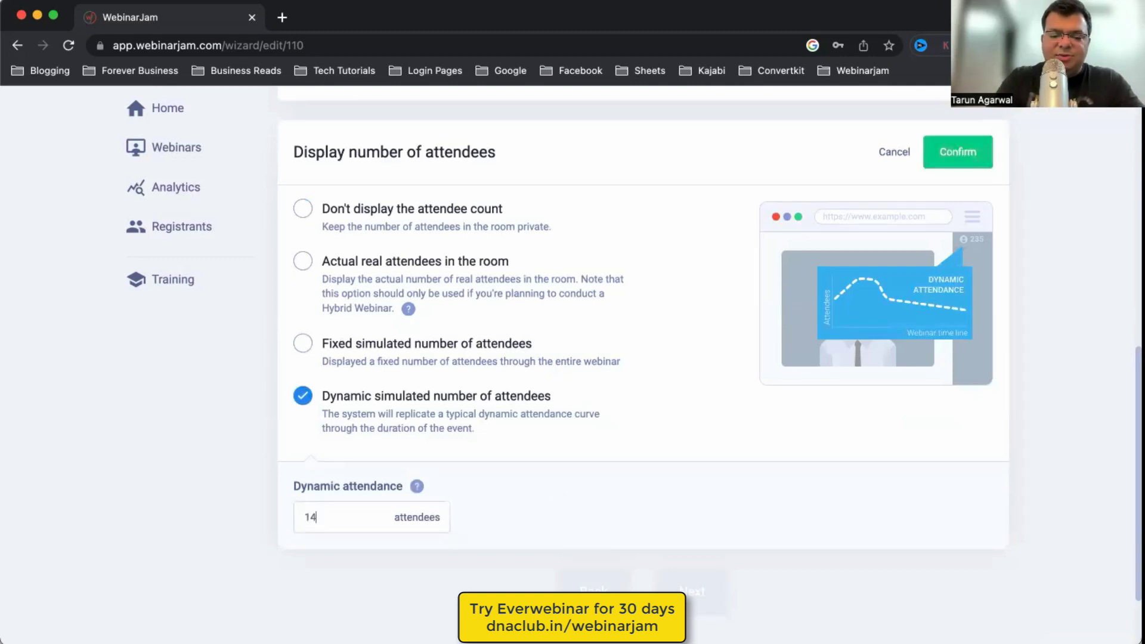
key(BackSpace)
key(BackSpace)
text(245)
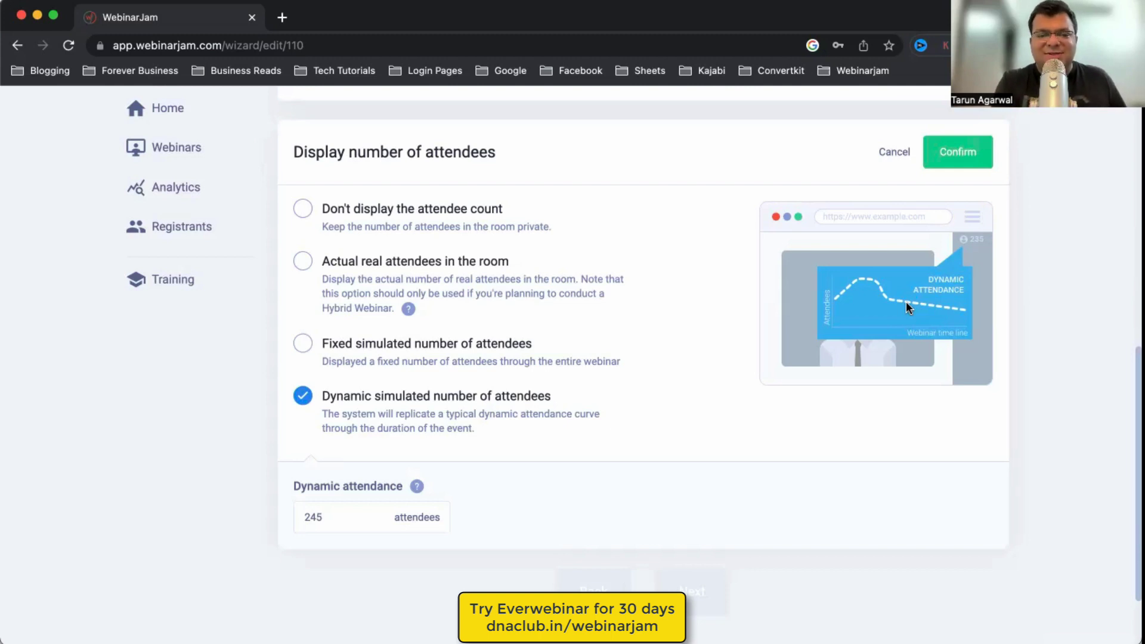
click(954, 156)
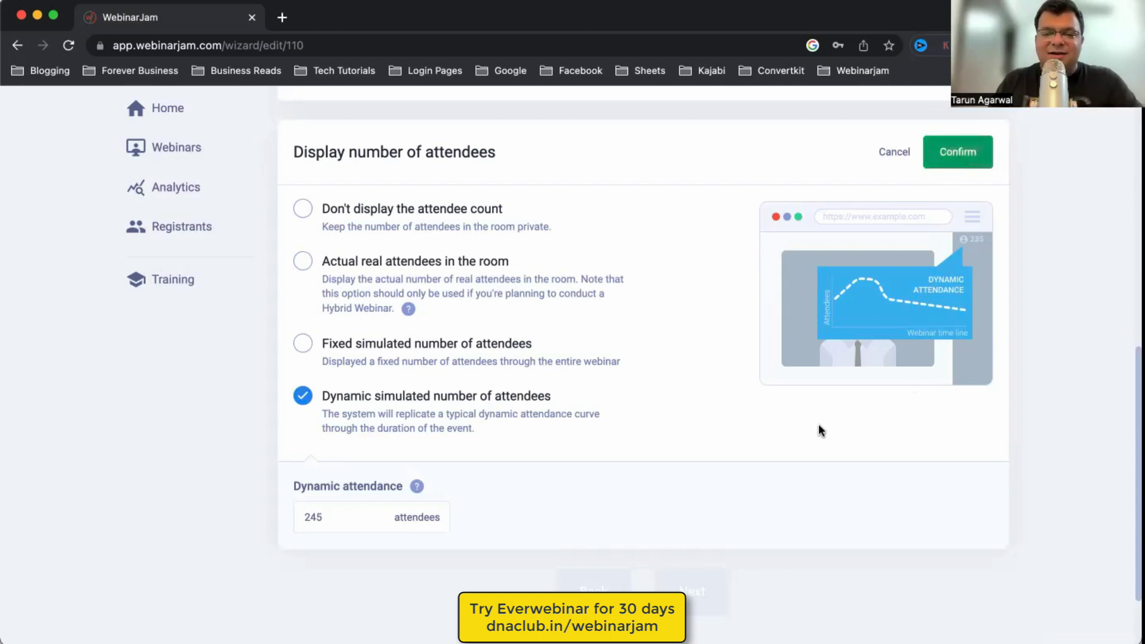
- Proceed to the replay settings and allow access to the webinar's replay page
click(695, 515)
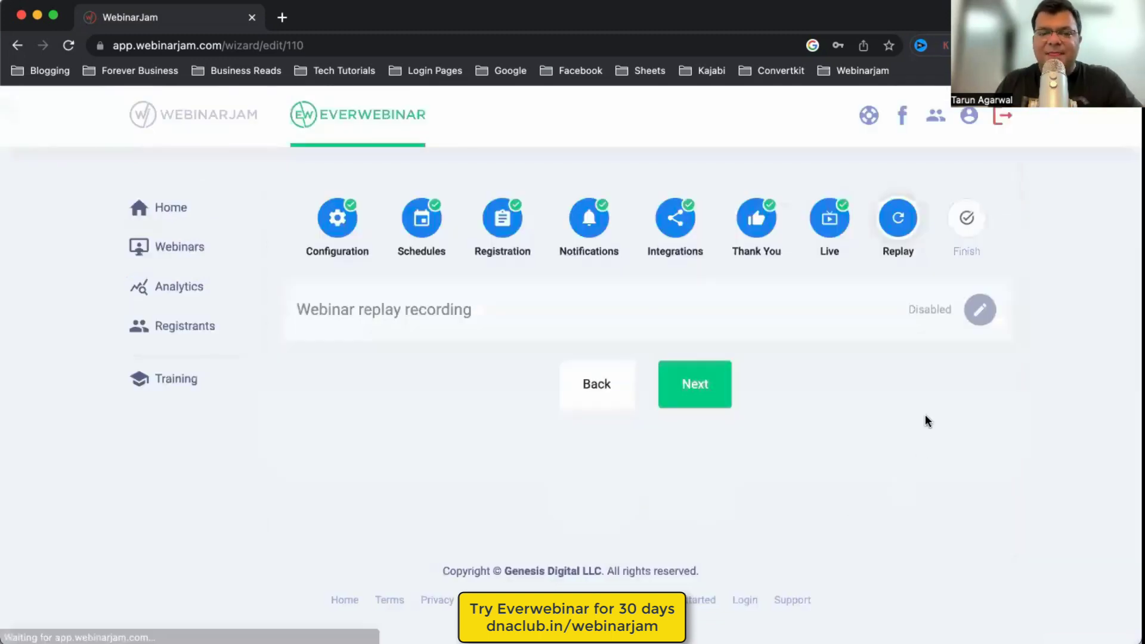
drag(371, 313, 978, 311)
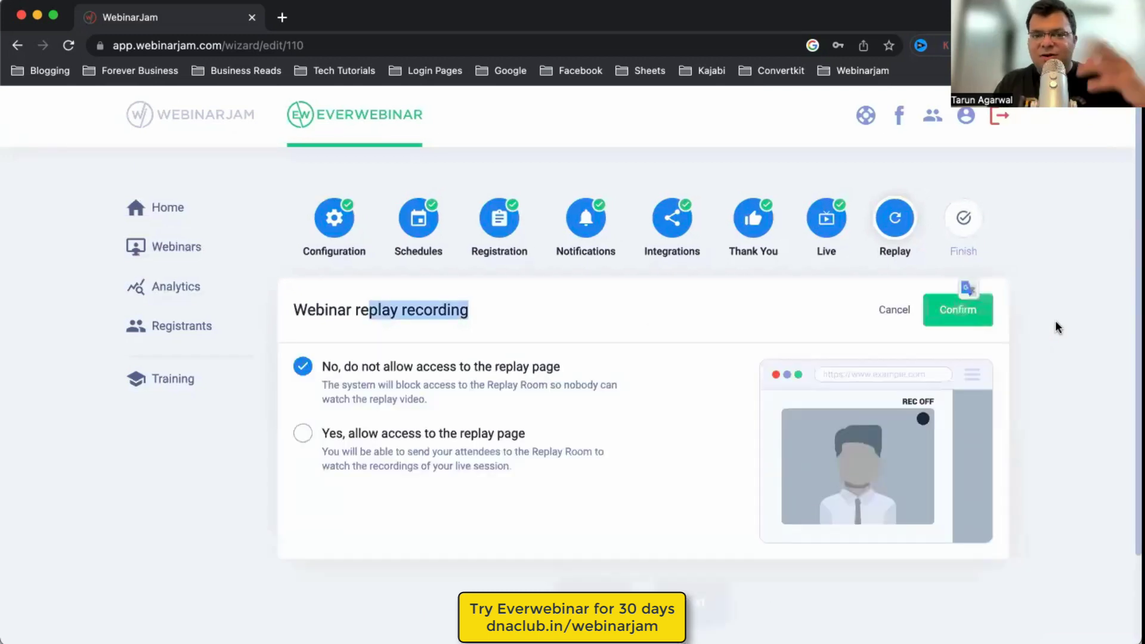
click(404, 444)
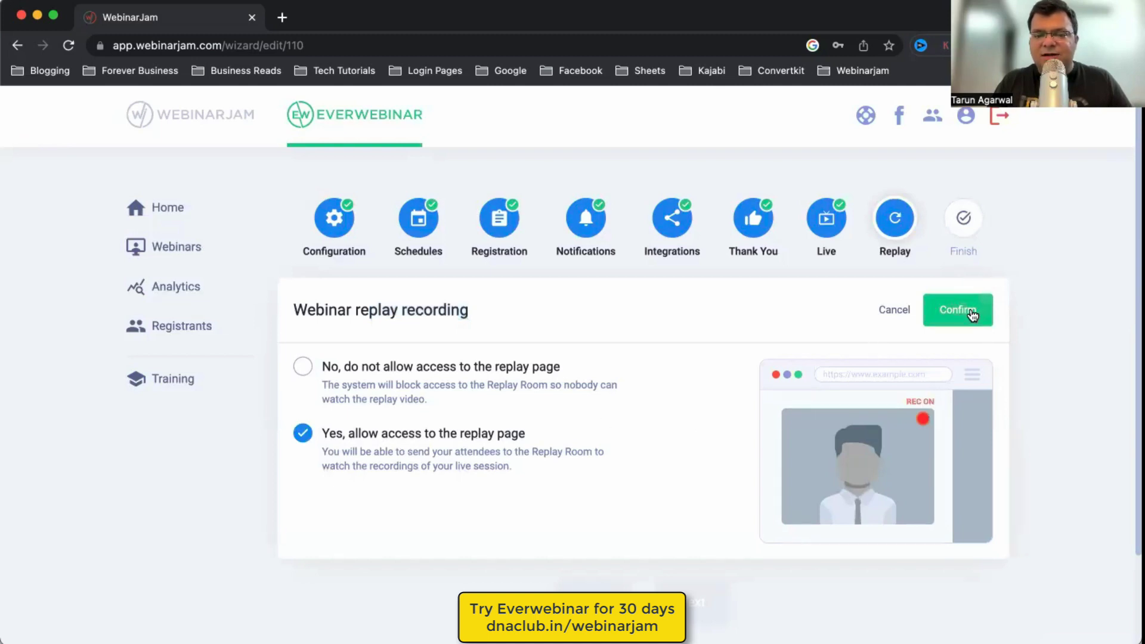
click(972, 311)
- Set the replay page to expire 12 hours after the live session takes place, and confirm the expiration
click(978, 393)
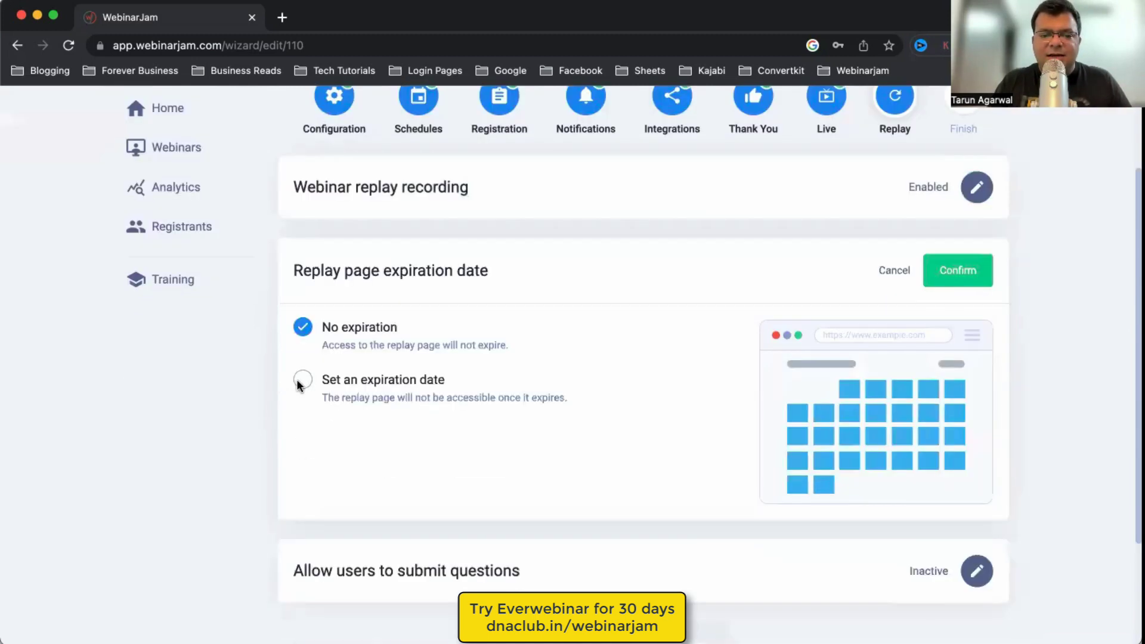
click(302, 381)
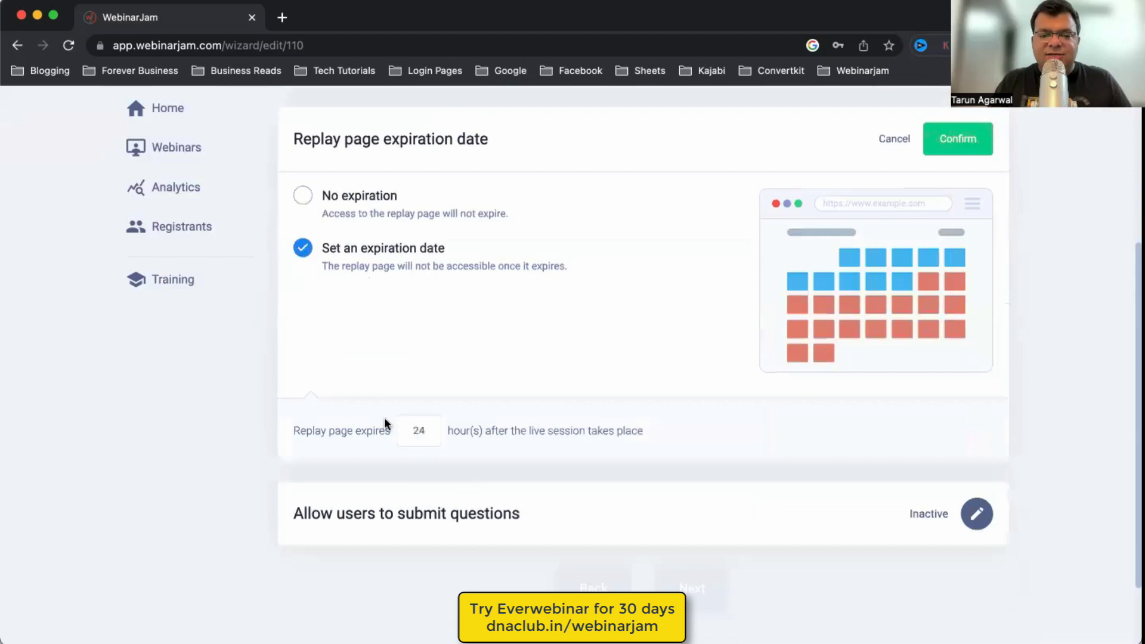
double_click(418, 430)
text(12)
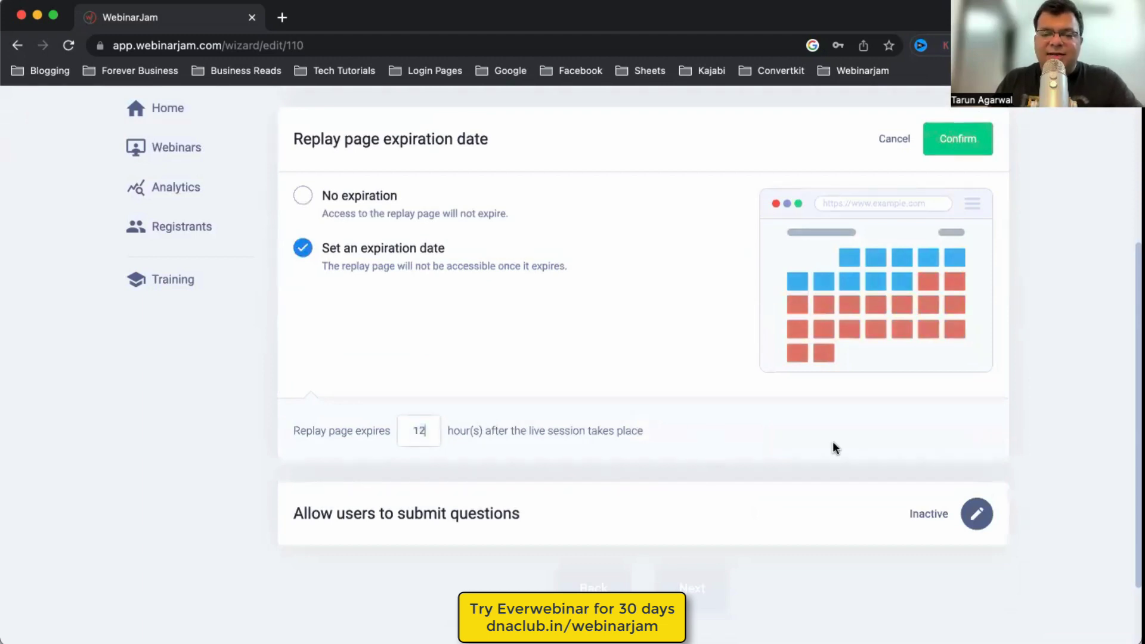
scroll(894, 429, up, 1)
scroll(954, 292, up, 4)
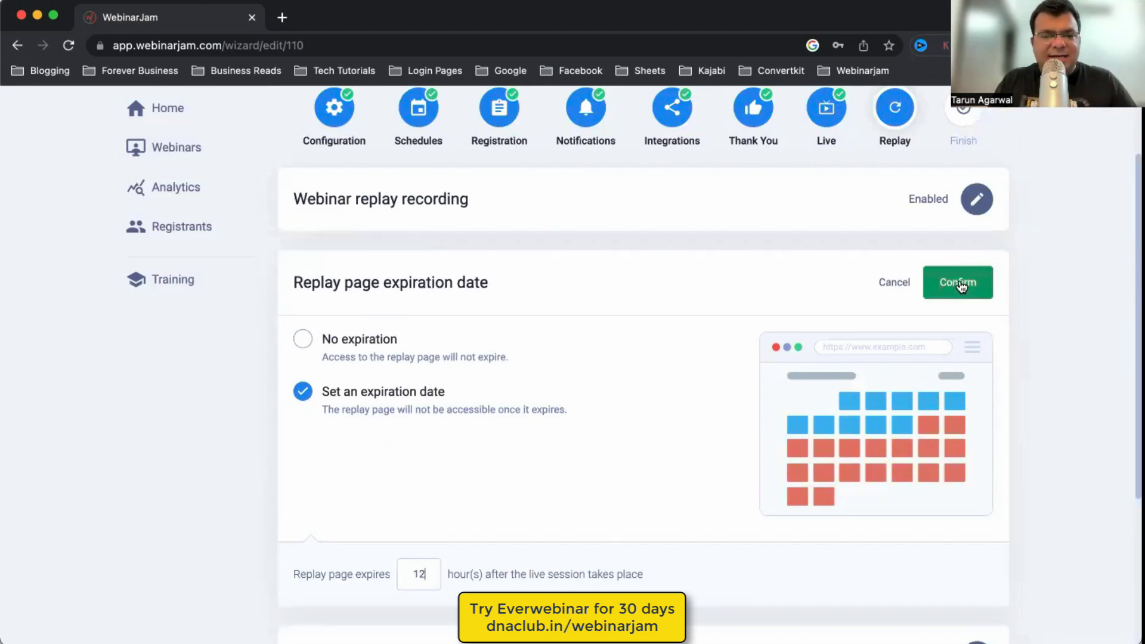
click(960, 285)
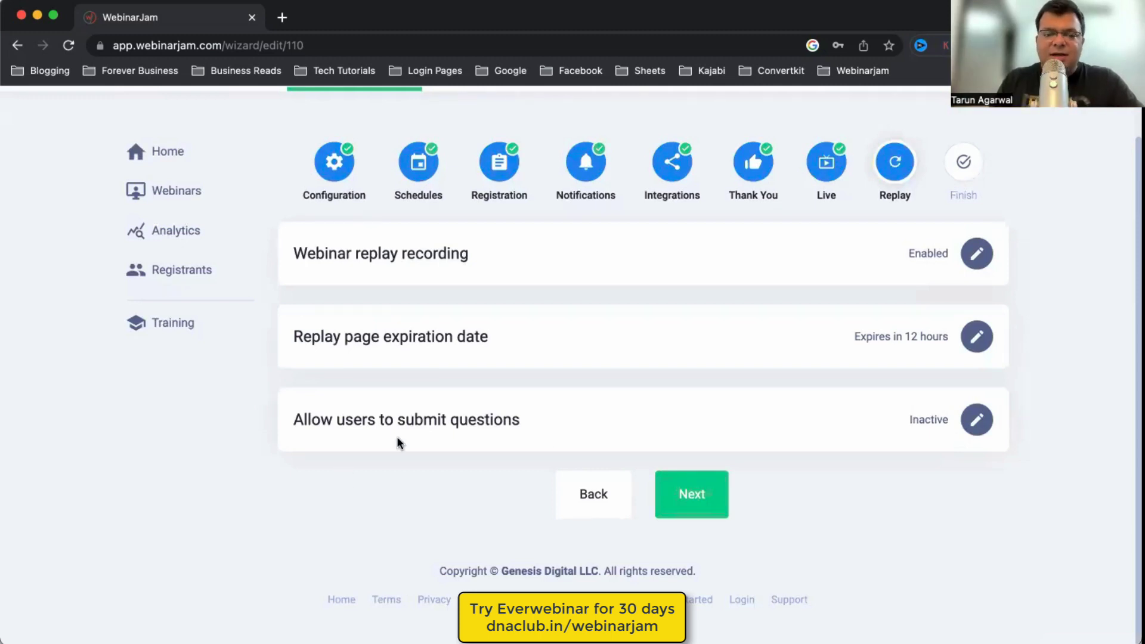
- Finish the webinar setup and go to the dashboard to find the new Test webinar
click(701, 488)
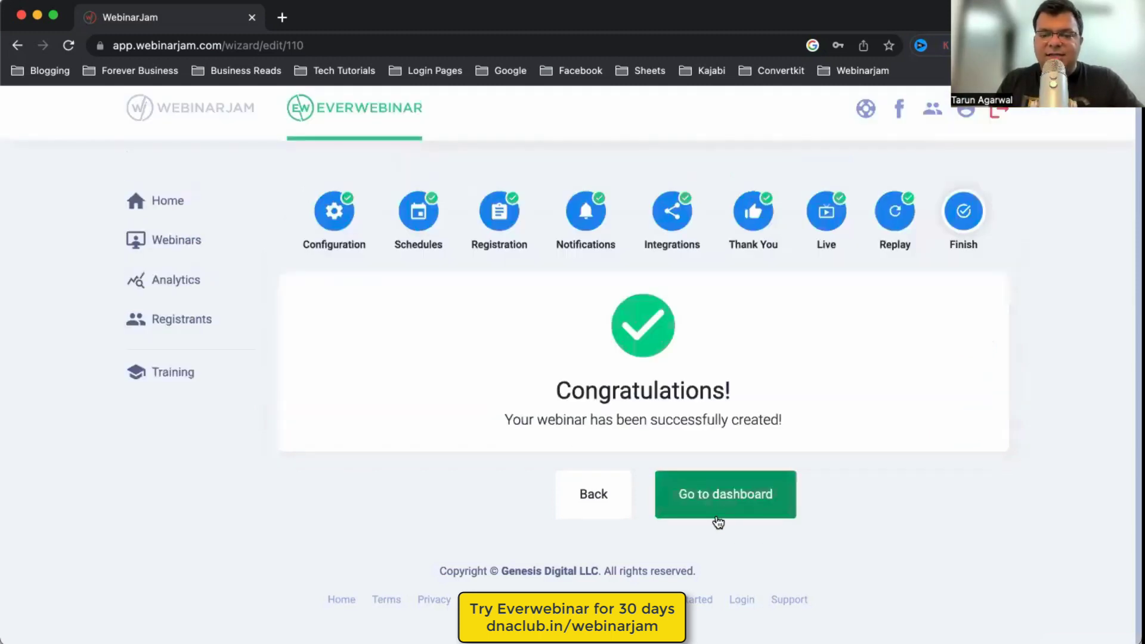
click(725, 494)
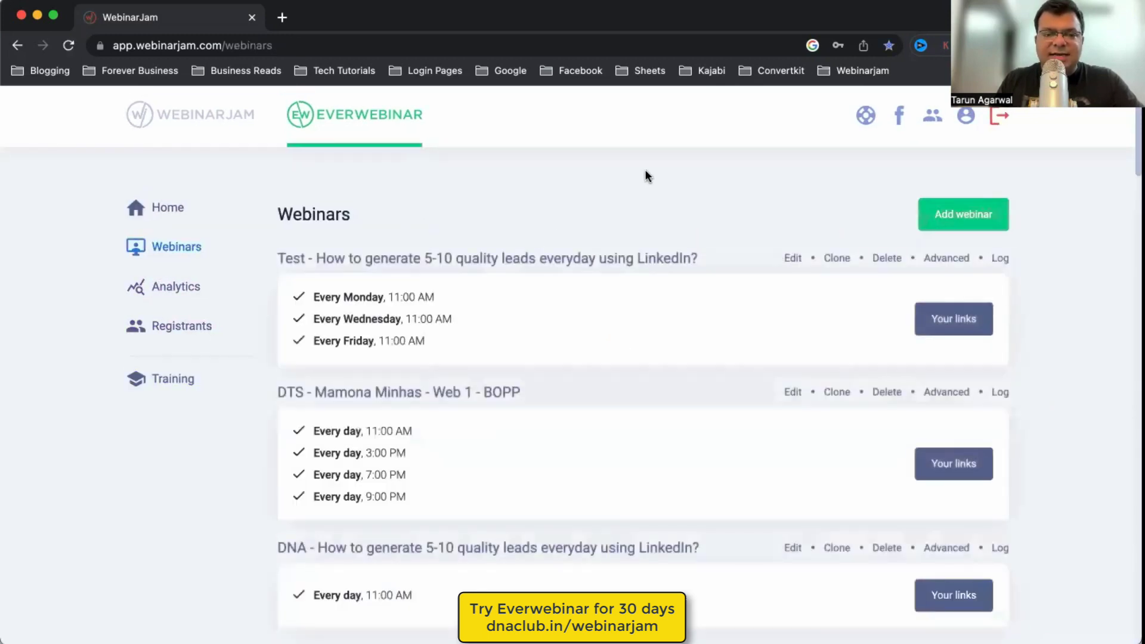
drag(304, 258, 692, 250)
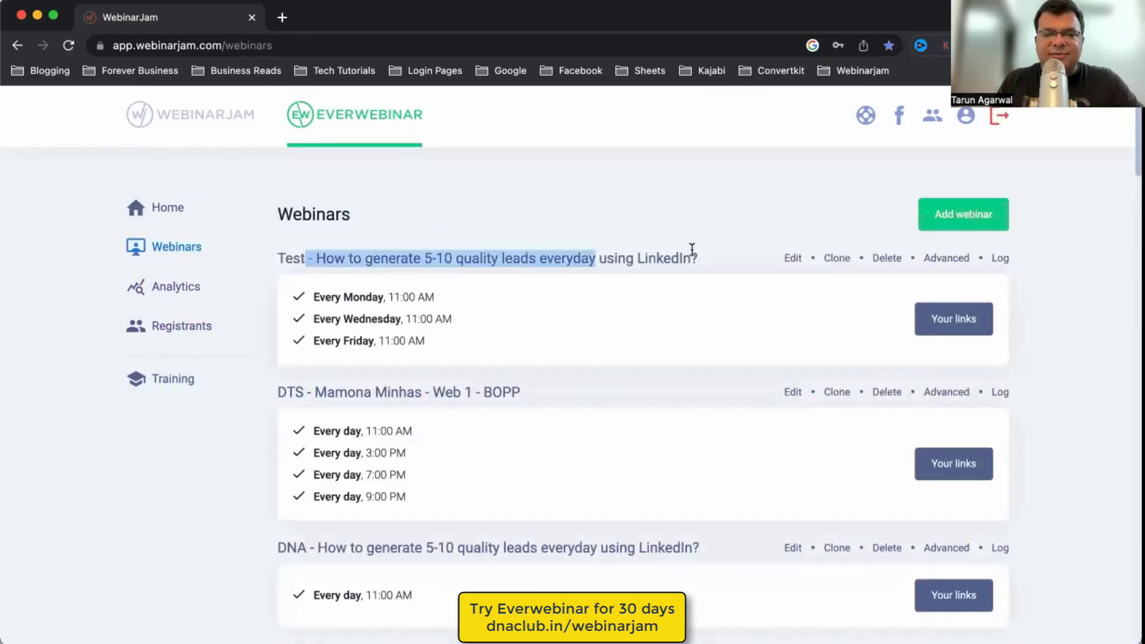
- Copy the Test webinar's registration page link for attendees and open it in a new browser tab
click(973, 330)
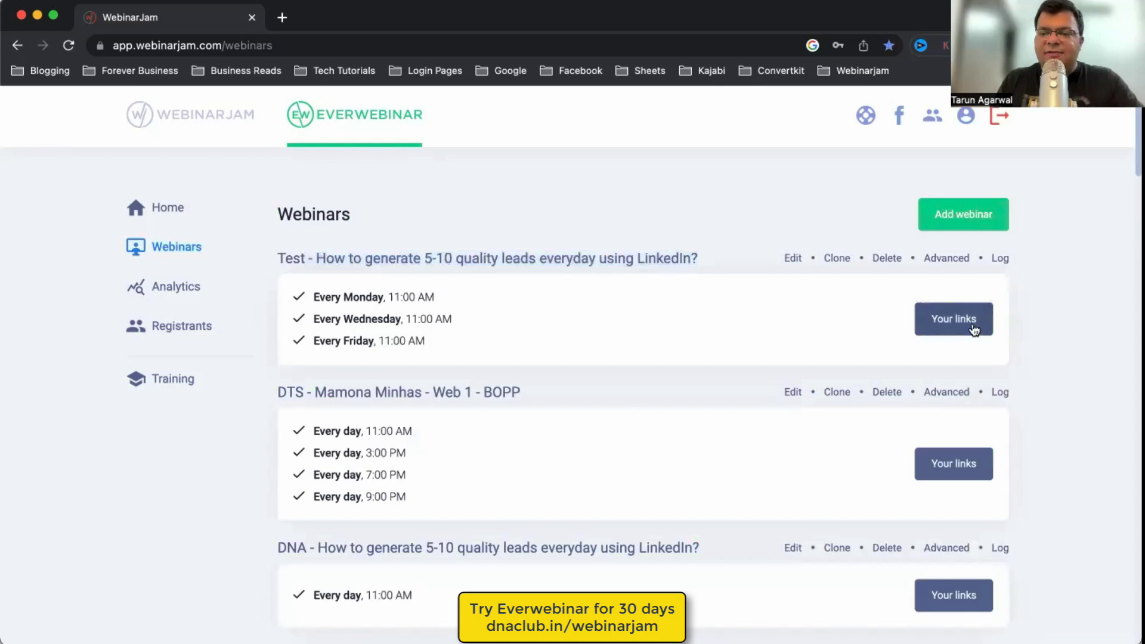
click(970, 322)
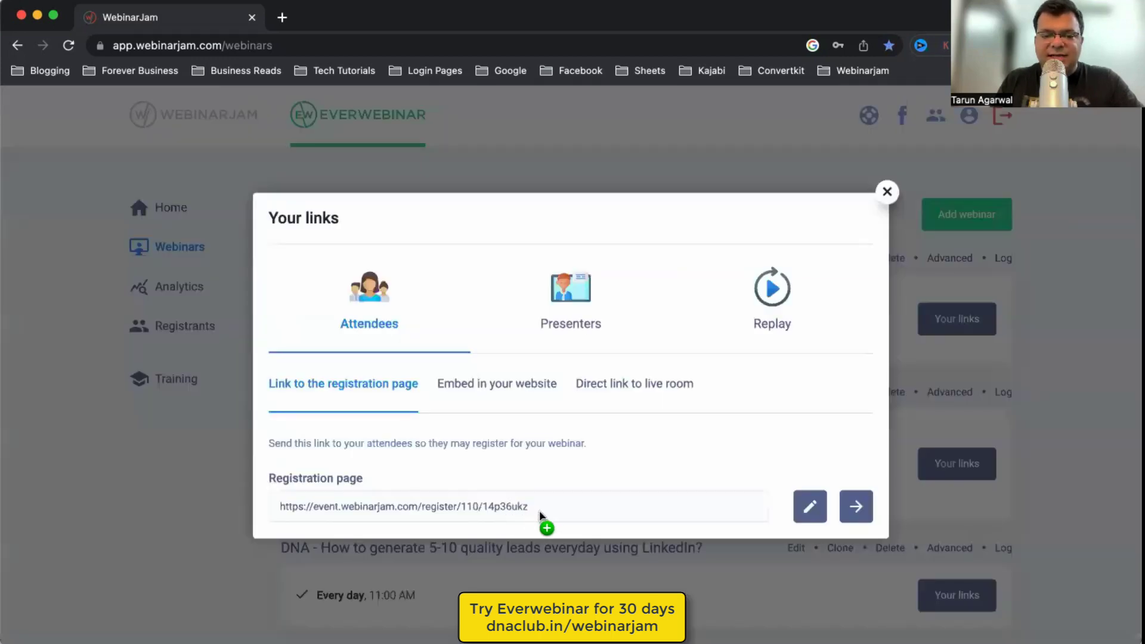
click(275, 509)
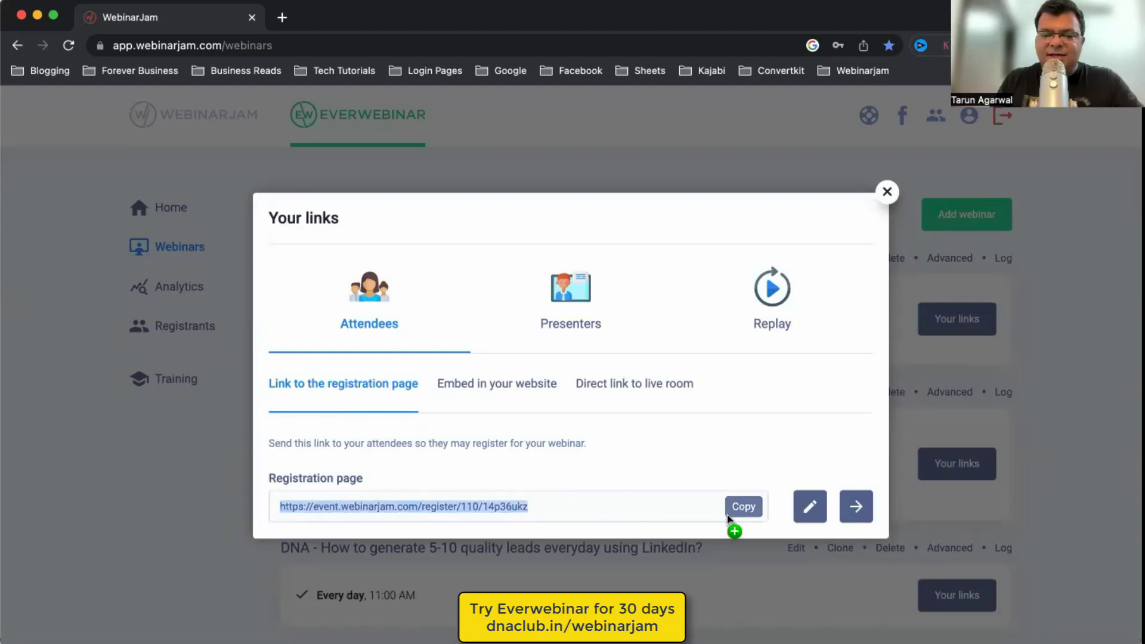
click(743, 507)
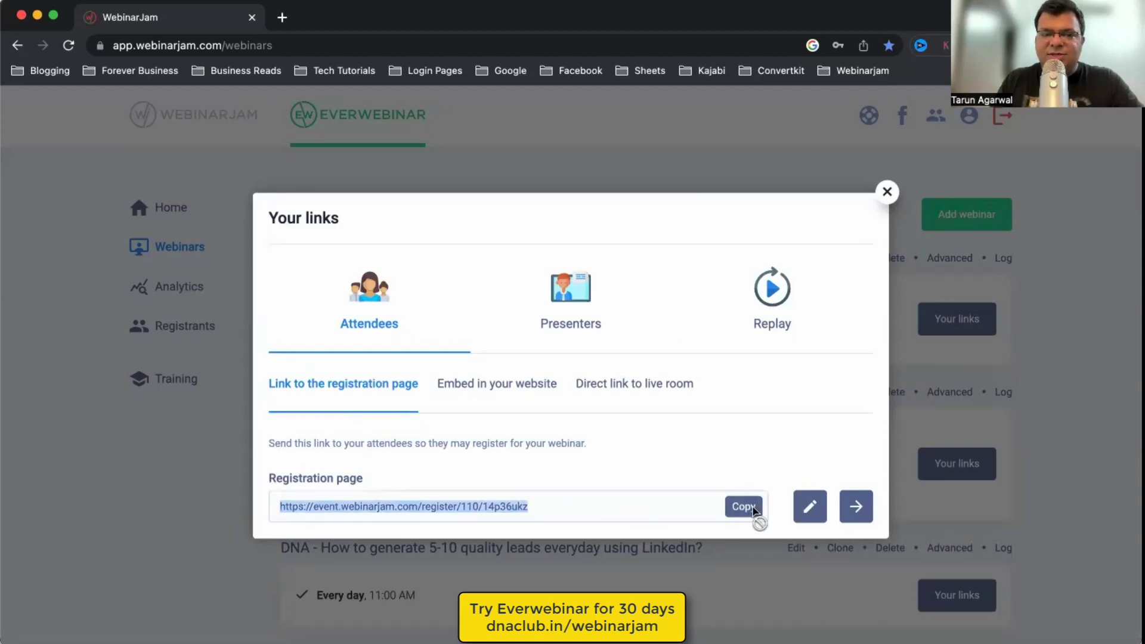
click(283, 18)
key(super+v)
key(Return)
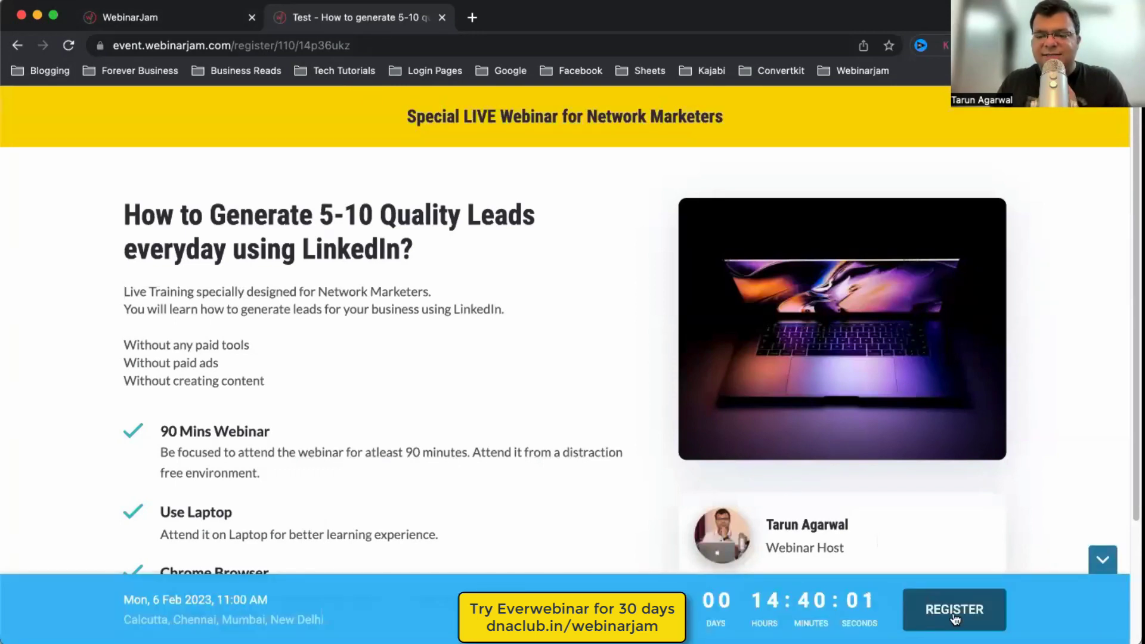
- Check the registration form and its webinar schedule on the registration page, and close the page
click(955, 611)
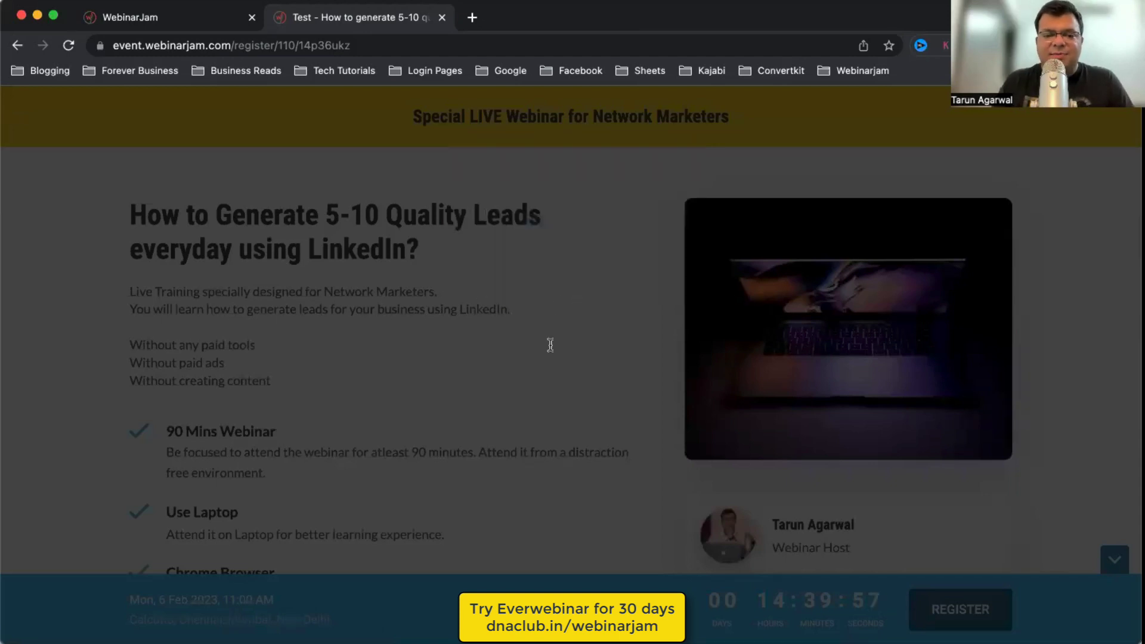
click(756, 154)
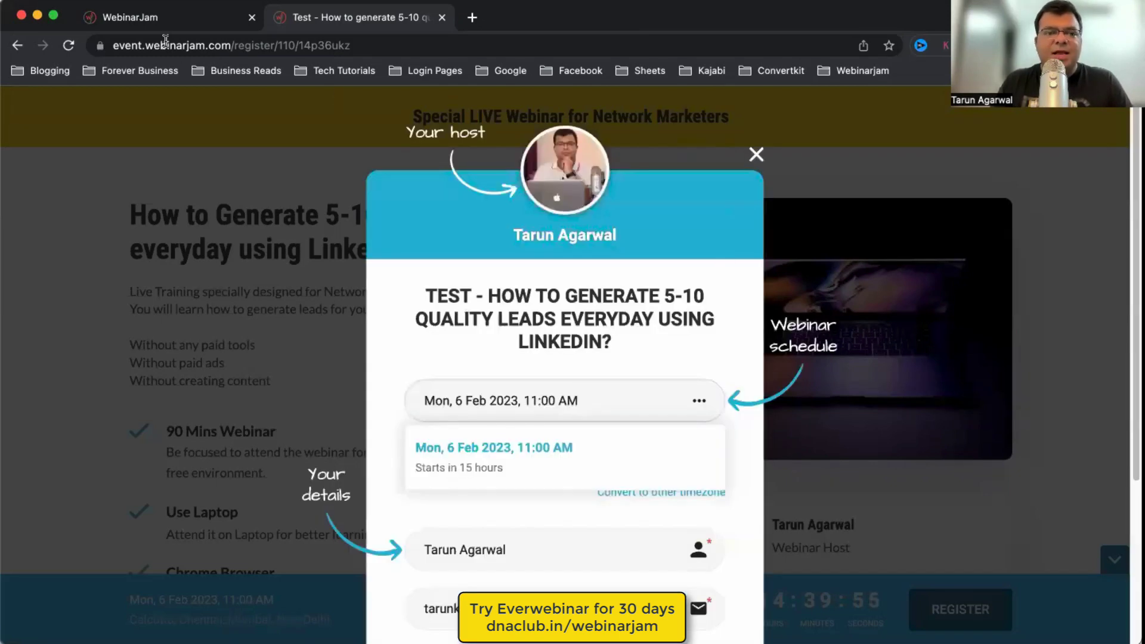
key(super+w)
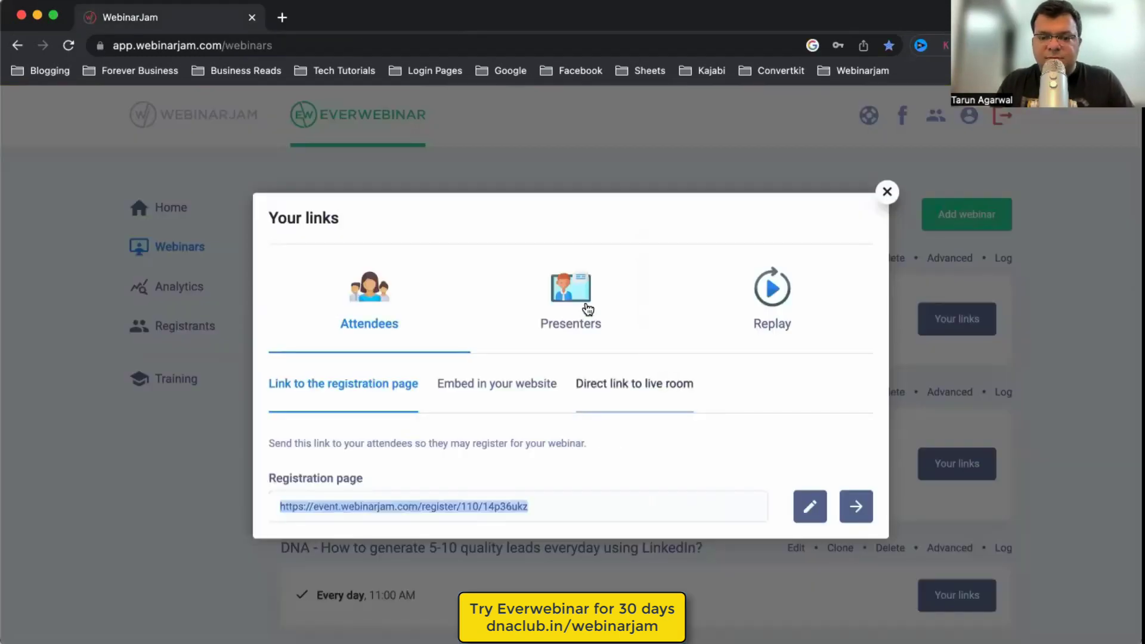
- Open the moderator control panel from the presenter links and examine its live chat privacy options and comment area
click(586, 308)
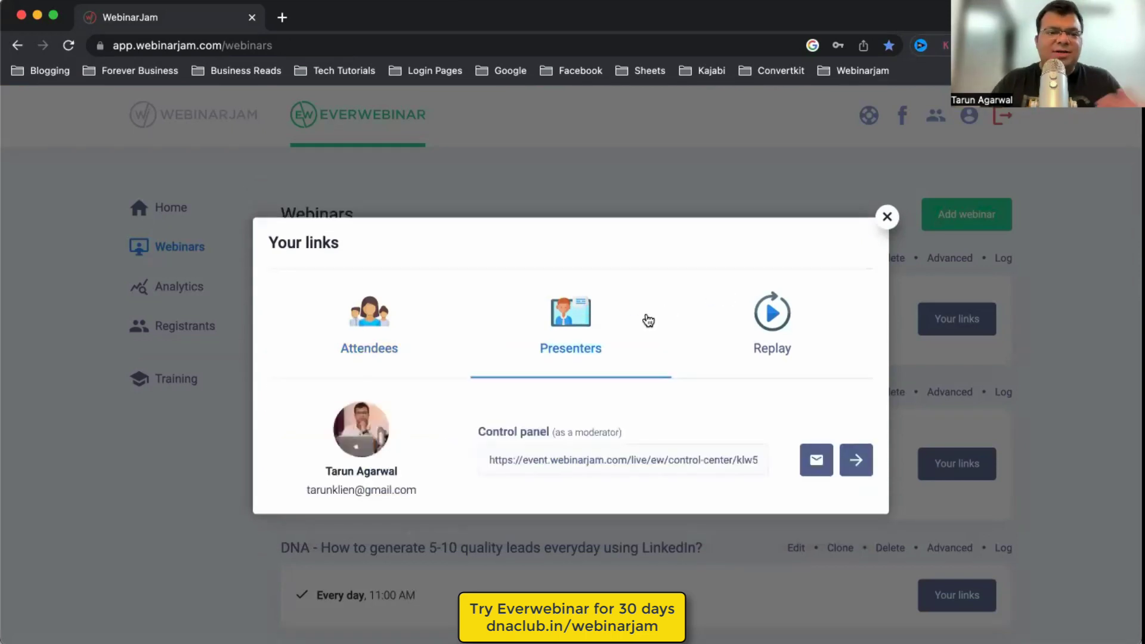
click(852, 465)
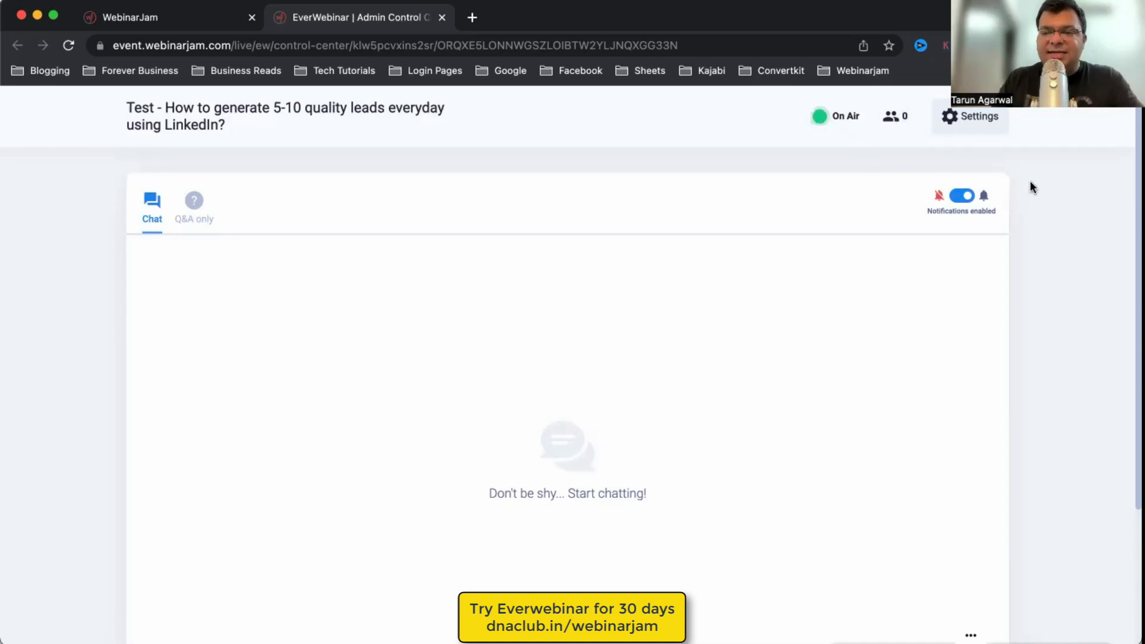
click(972, 117)
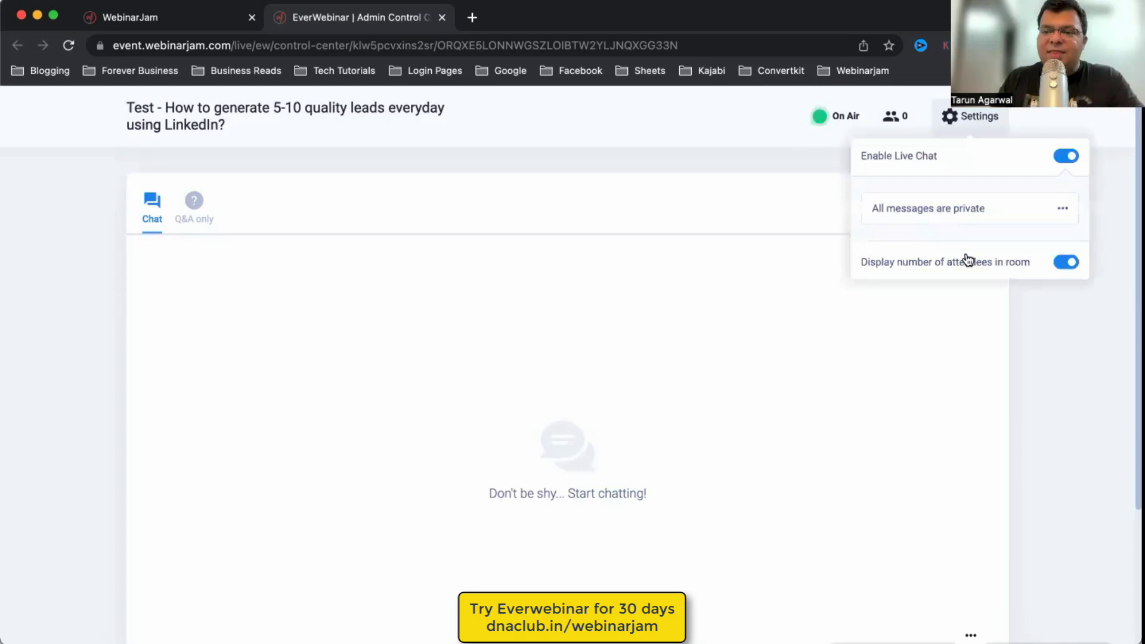
click(967, 259)
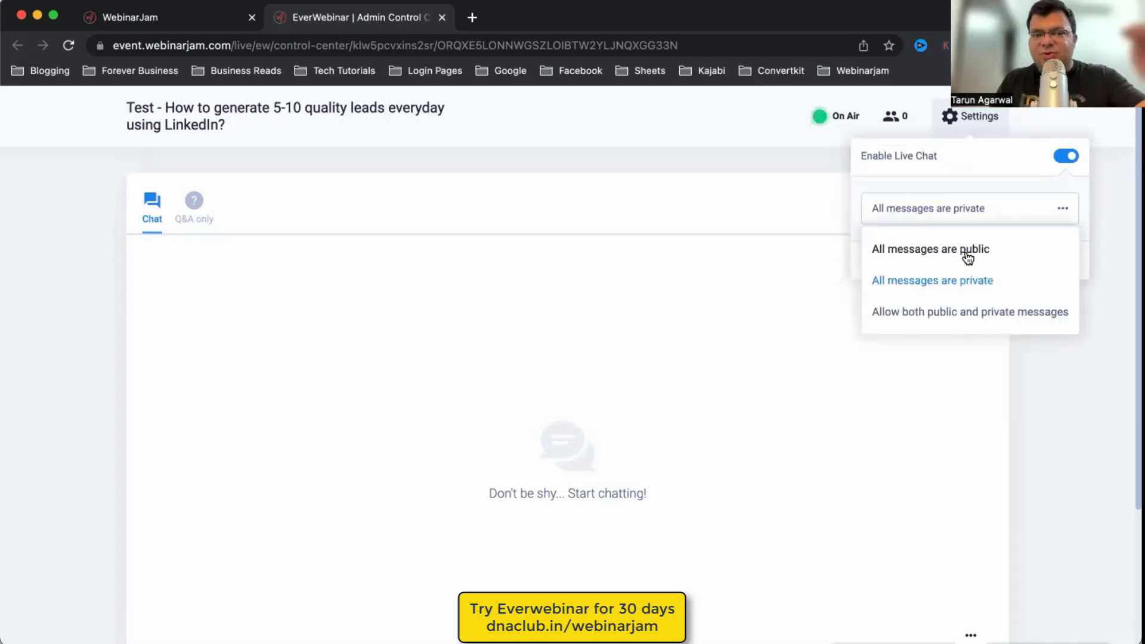
click(967, 255)
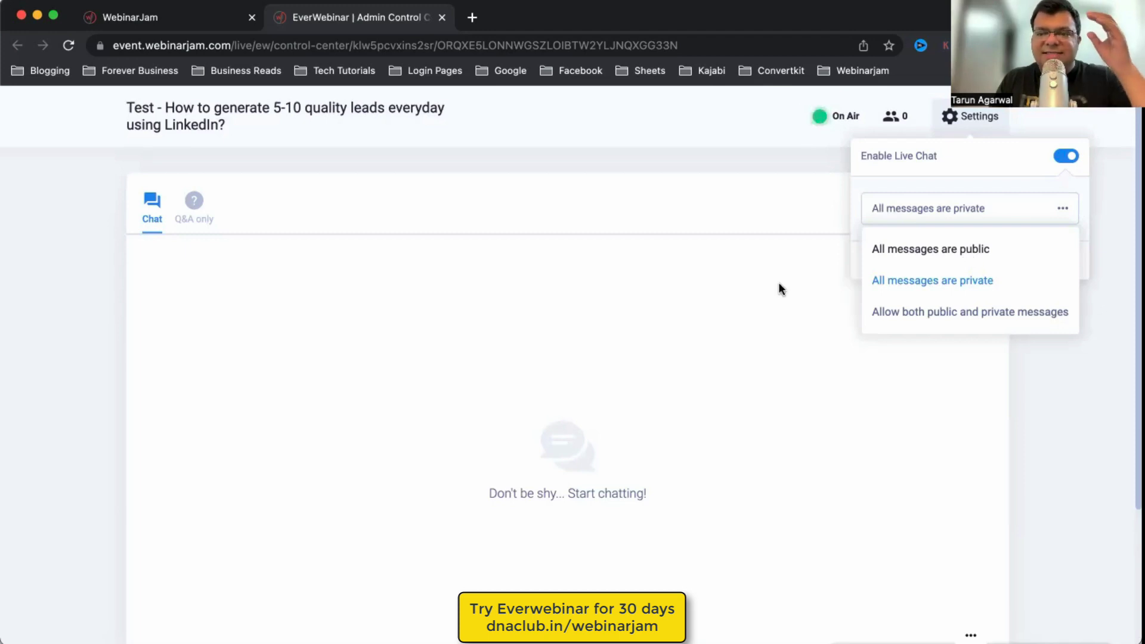
click(487, 398)
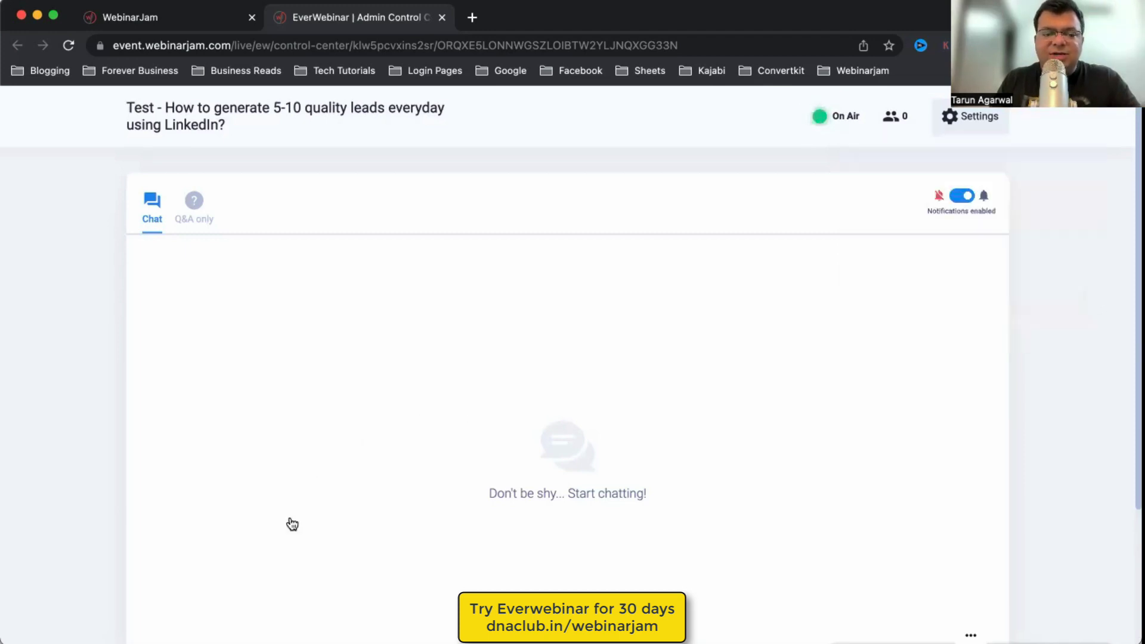
scroll(1071, 401, down, 3)
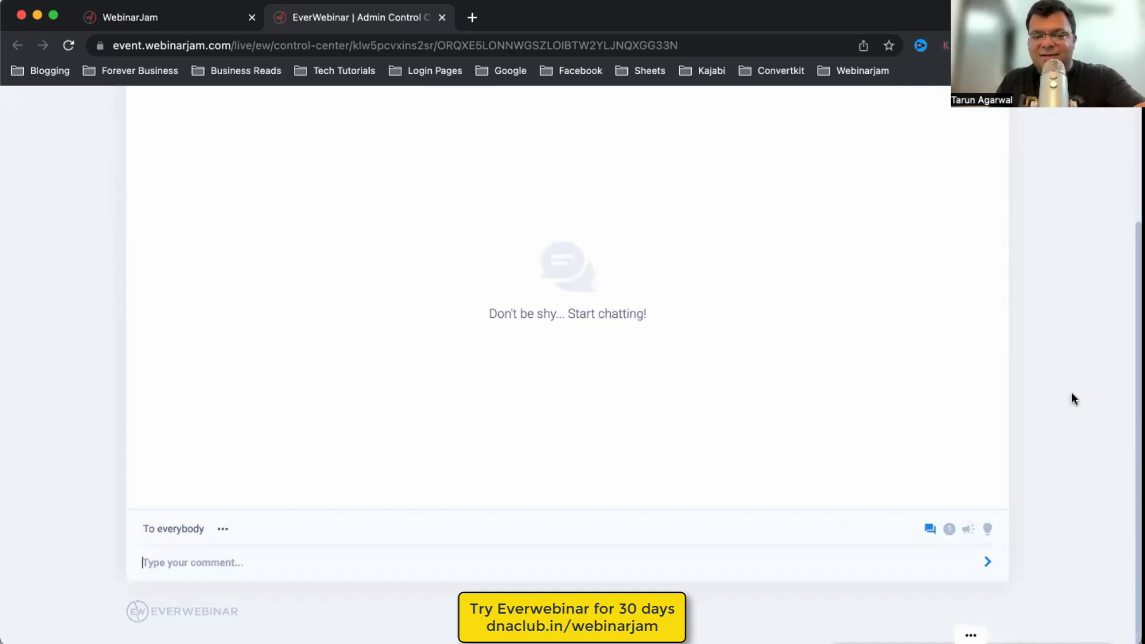
scroll(1072, 395, up, 2)
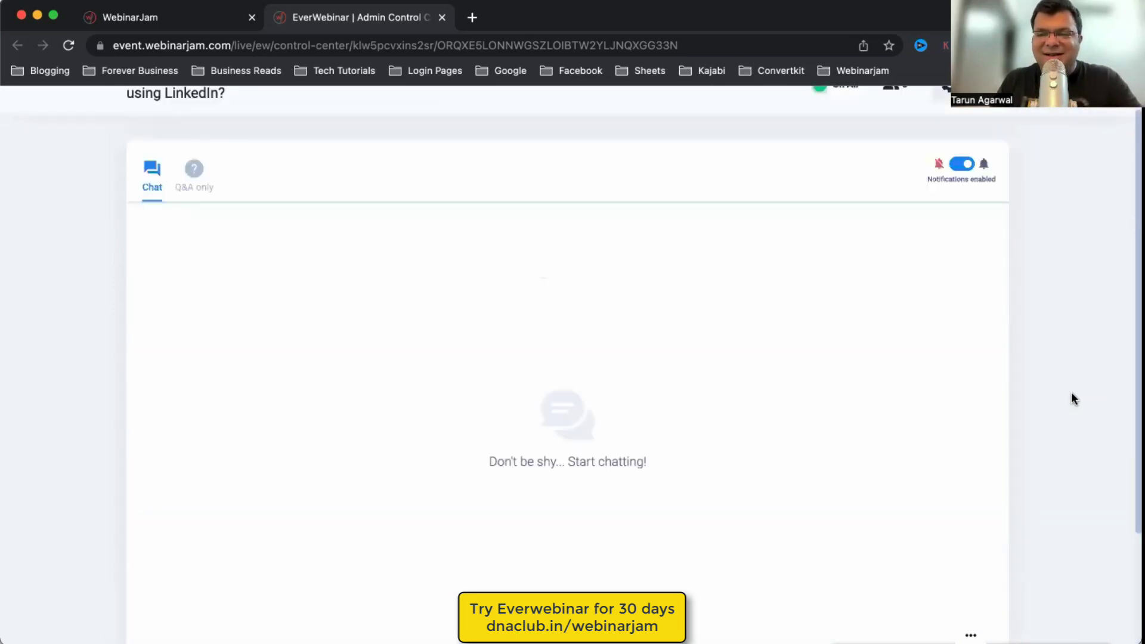
- Close the moderator control panel page and the Test webinar's links dialog
scroll(1071, 398, up, 1)
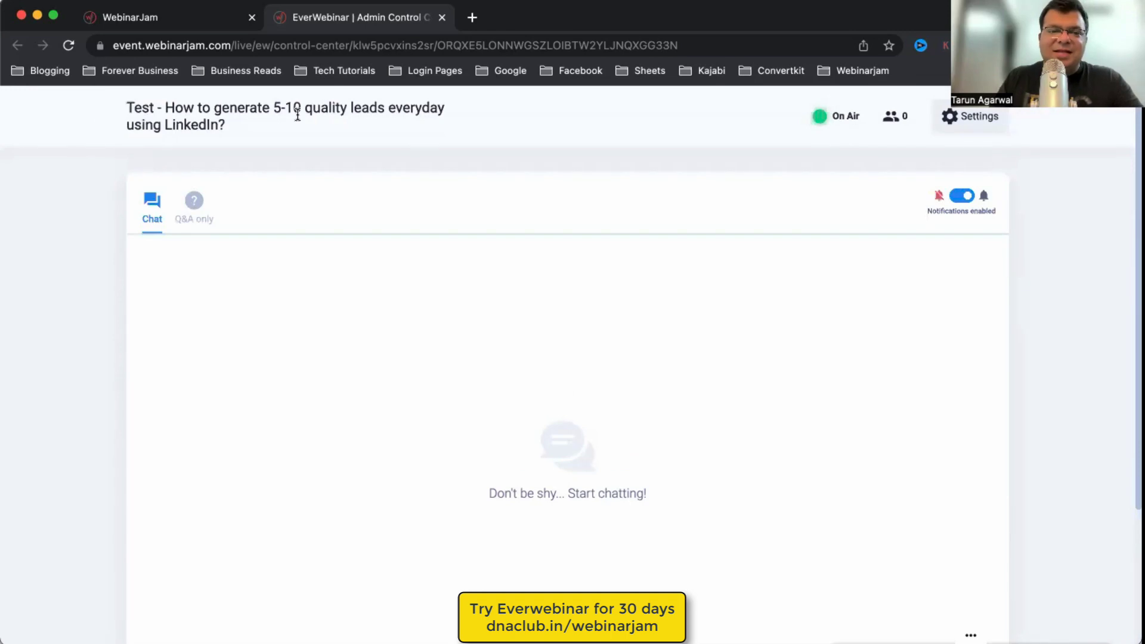
drag(1035, 265, 1052, 237)
click(1052, 232)
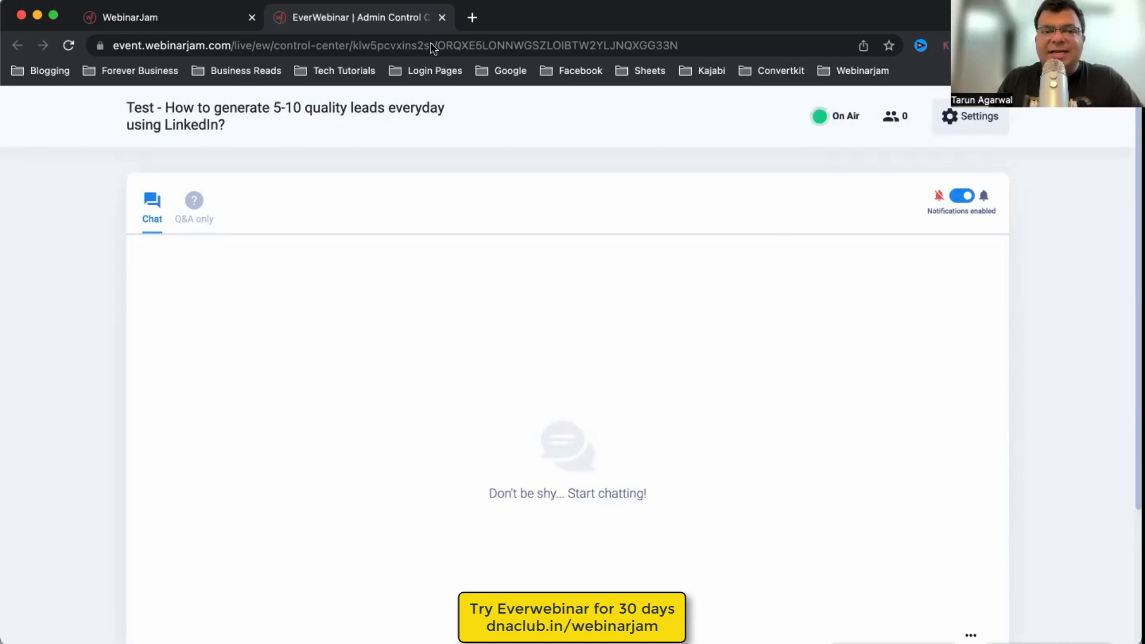
key(super+w)
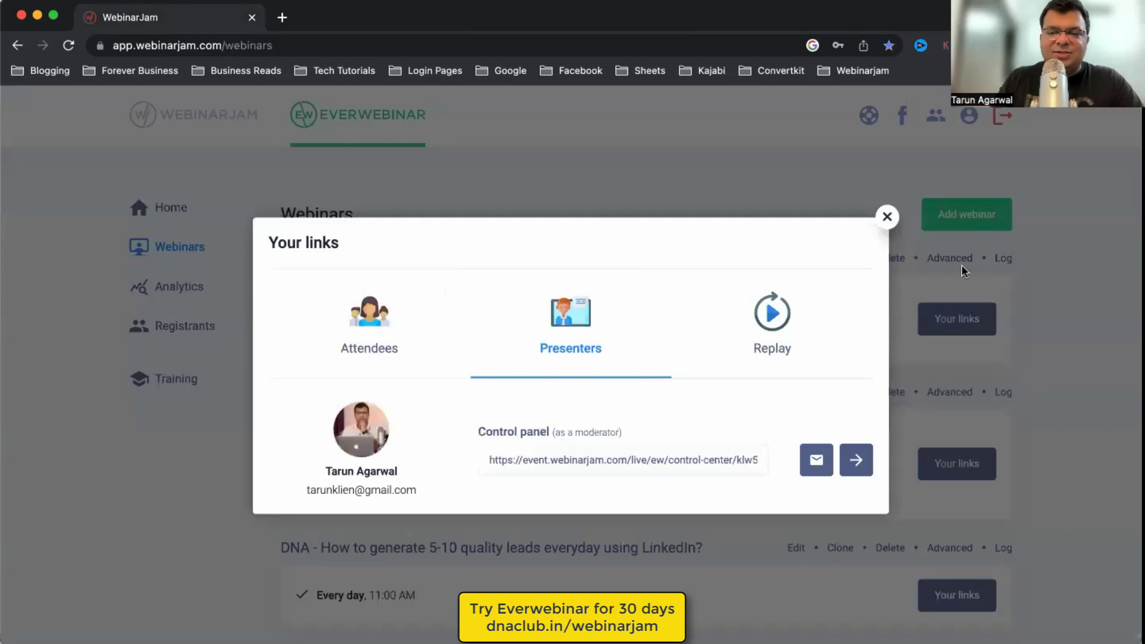
click(887, 217)
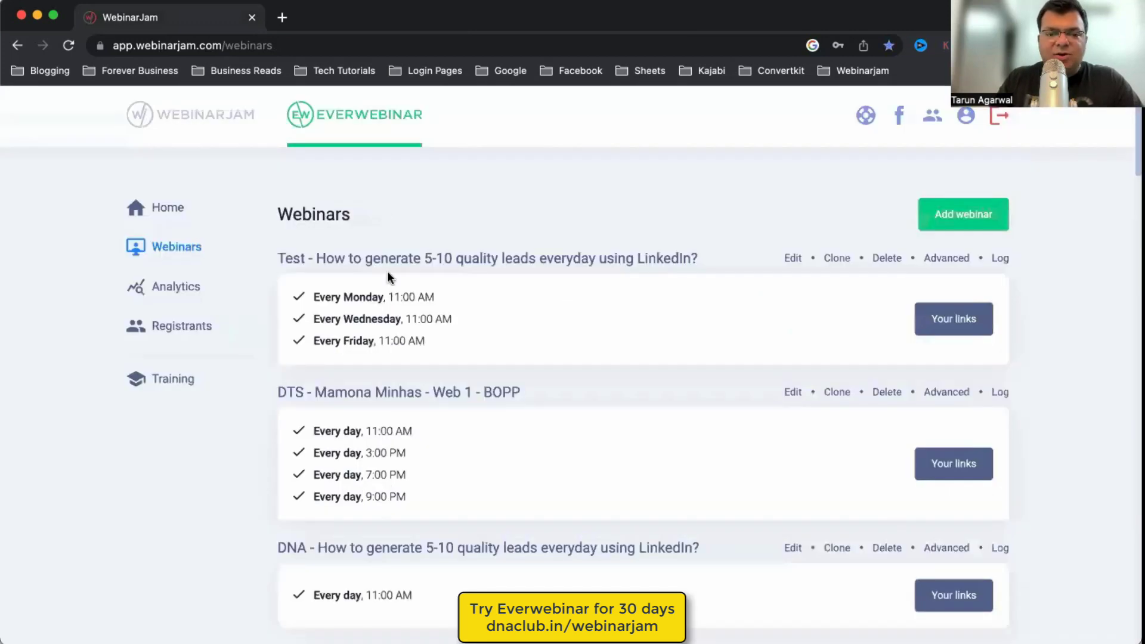
- Show this month's analytics for the 3 Secrets to Build MLM Business webinar's Every day, 8:00 PM session
click(179, 287)
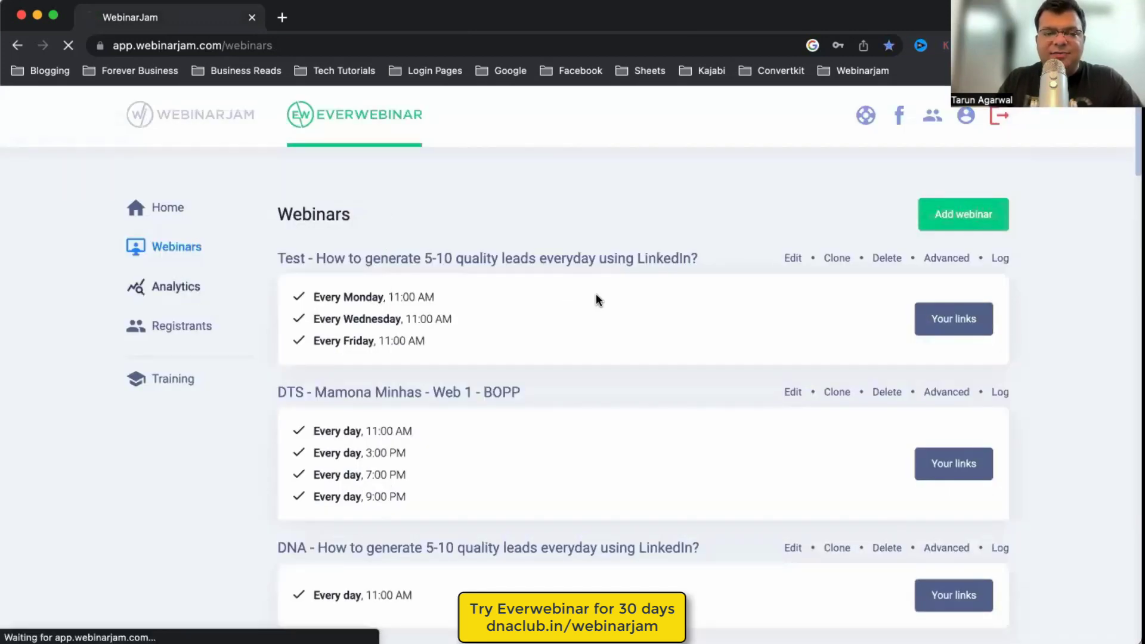
click(381, 301)
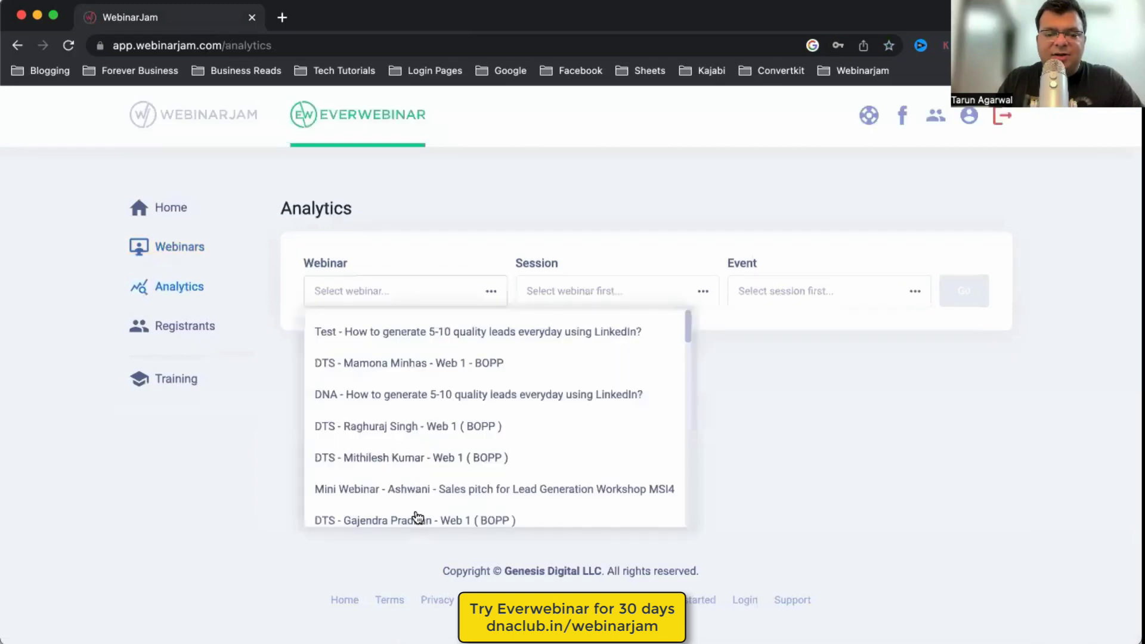
scroll(416, 498, down, 5)
click(536, 315)
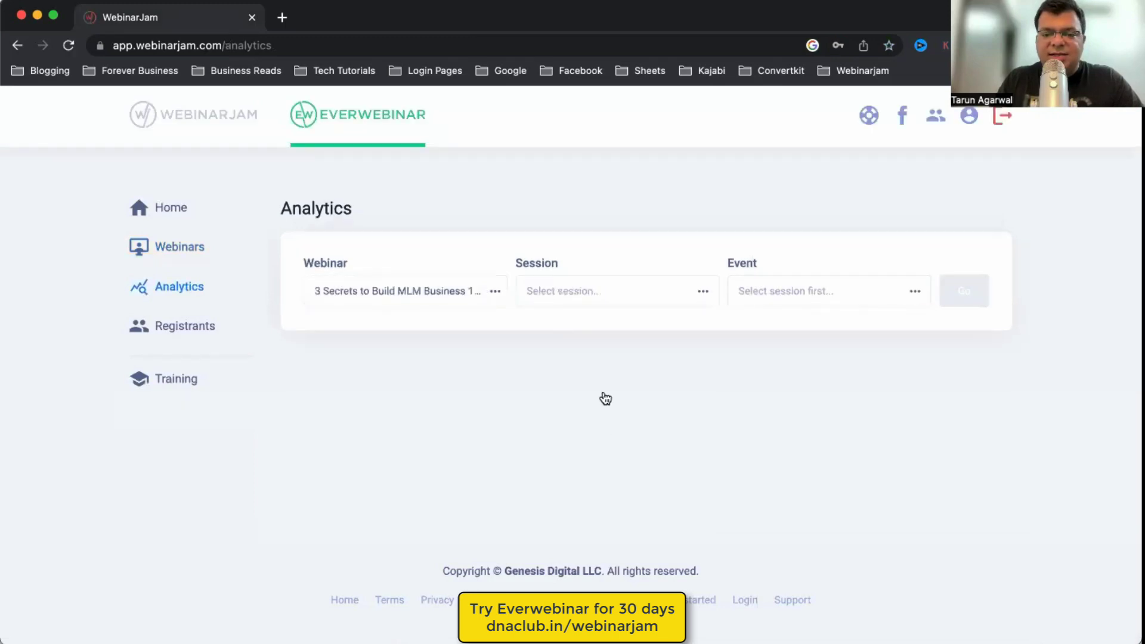
click(776, 294)
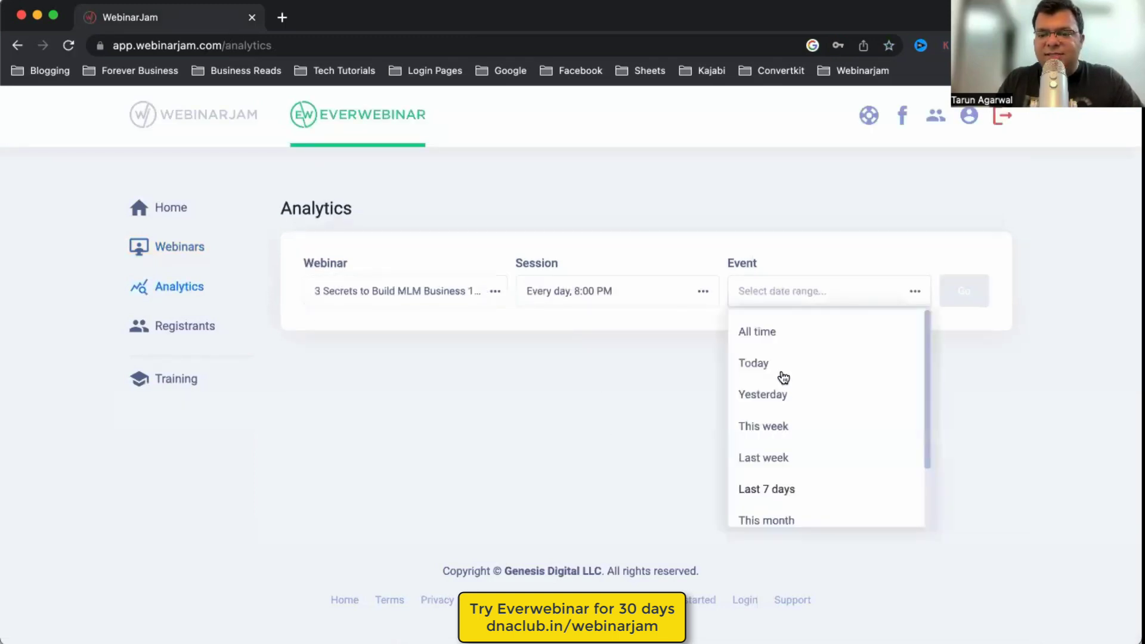
scroll(784, 459, down, 3)
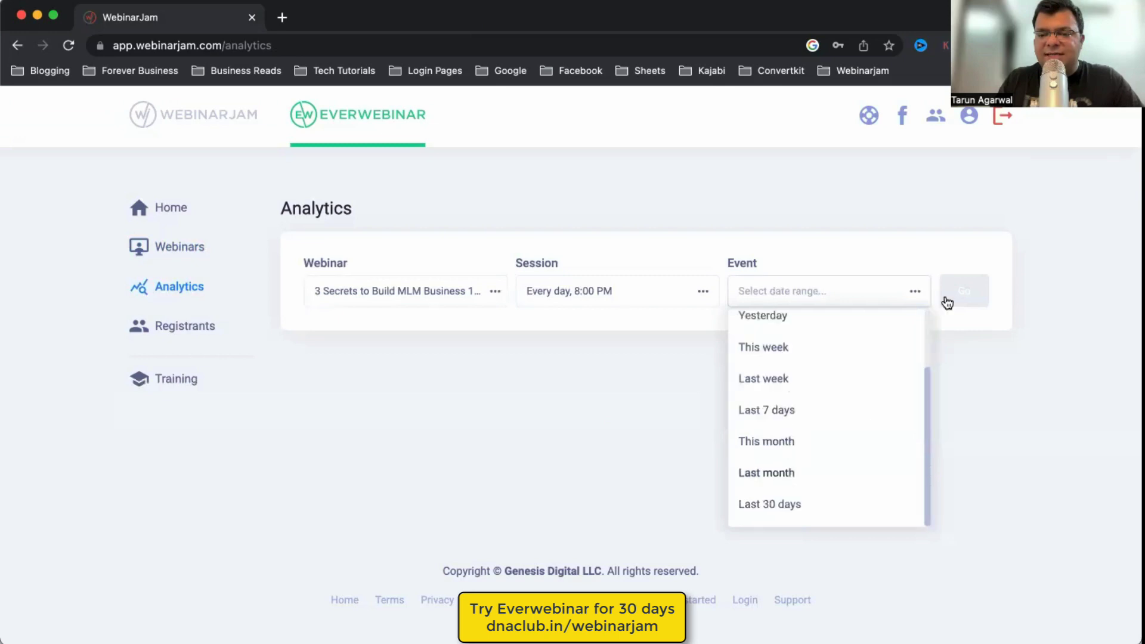
click(772, 441)
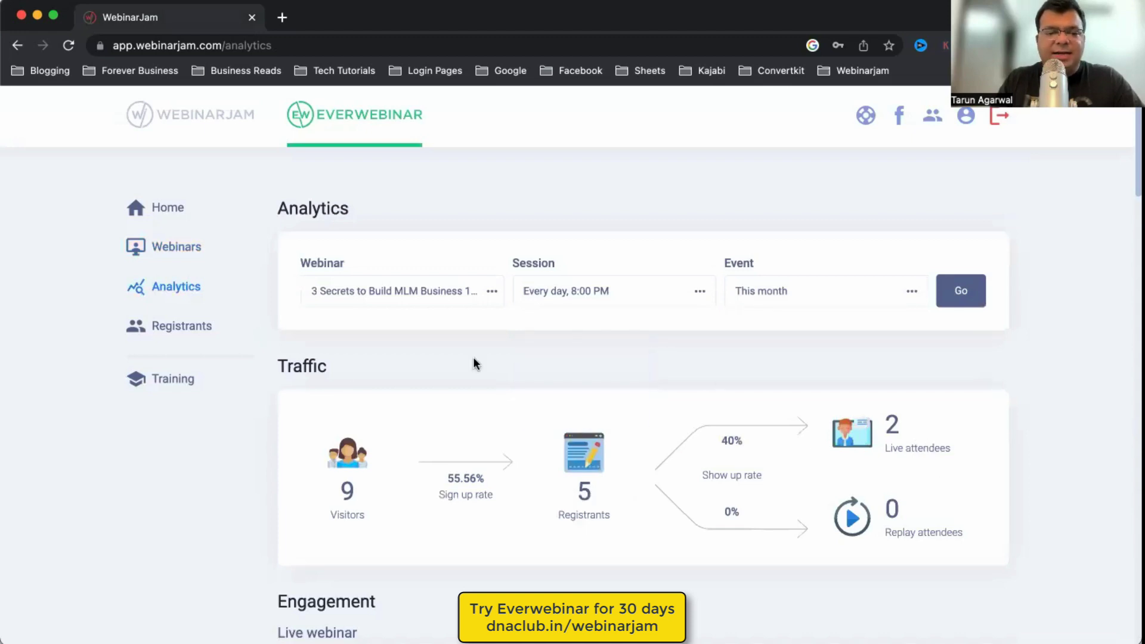
- Extend the analytics to All time and check the registrants, live attendees and show up rate
click(791, 303)
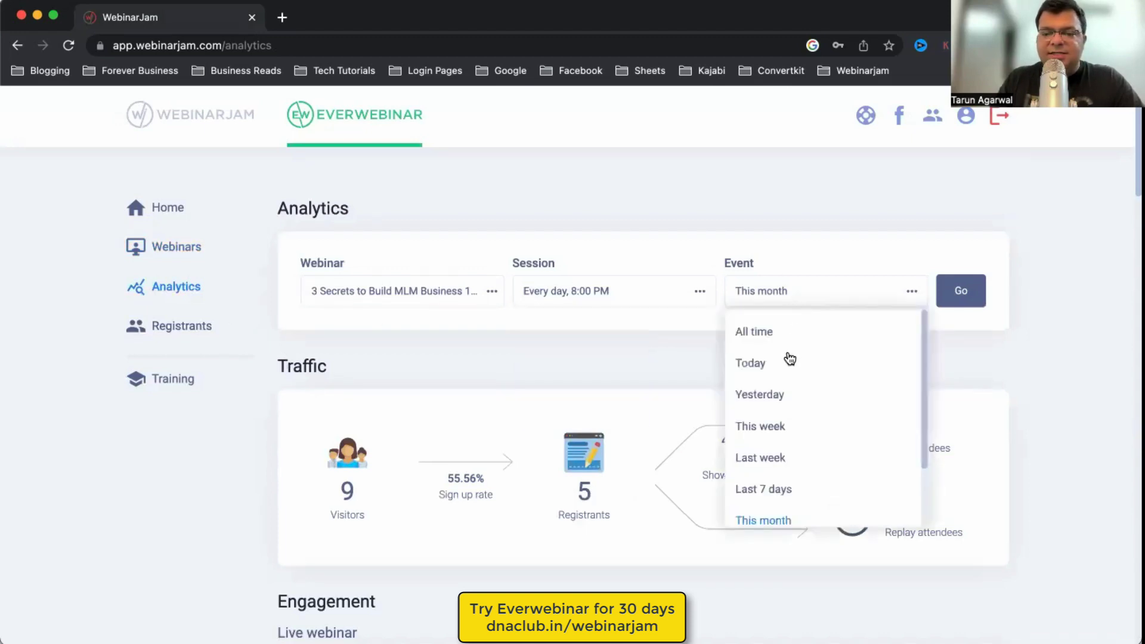
click(974, 306)
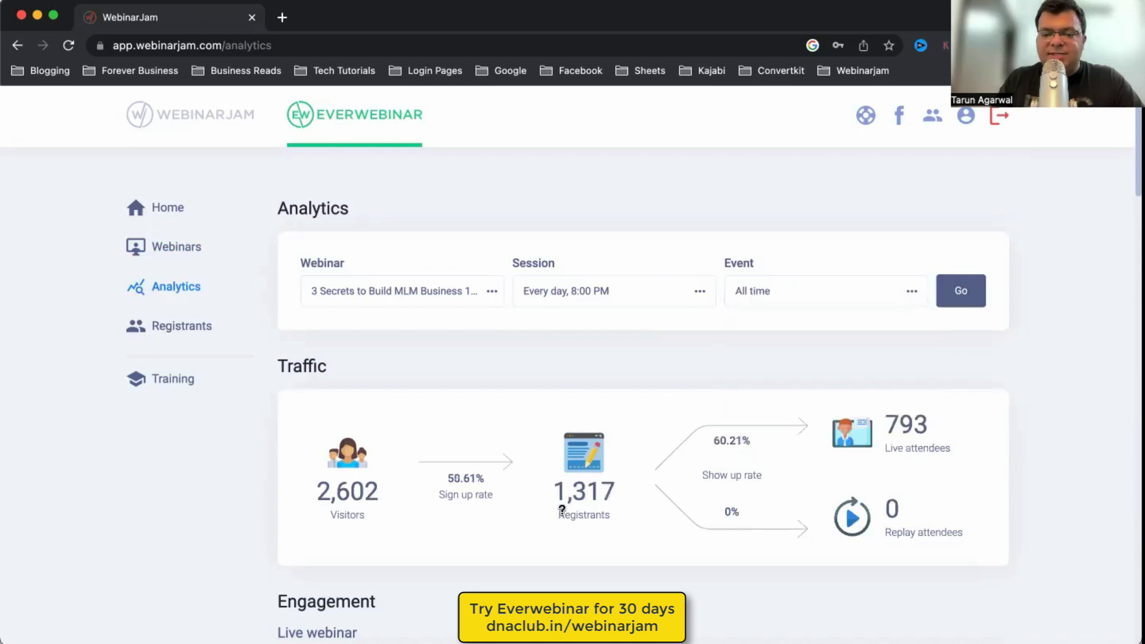
mouse_move(608, 506)
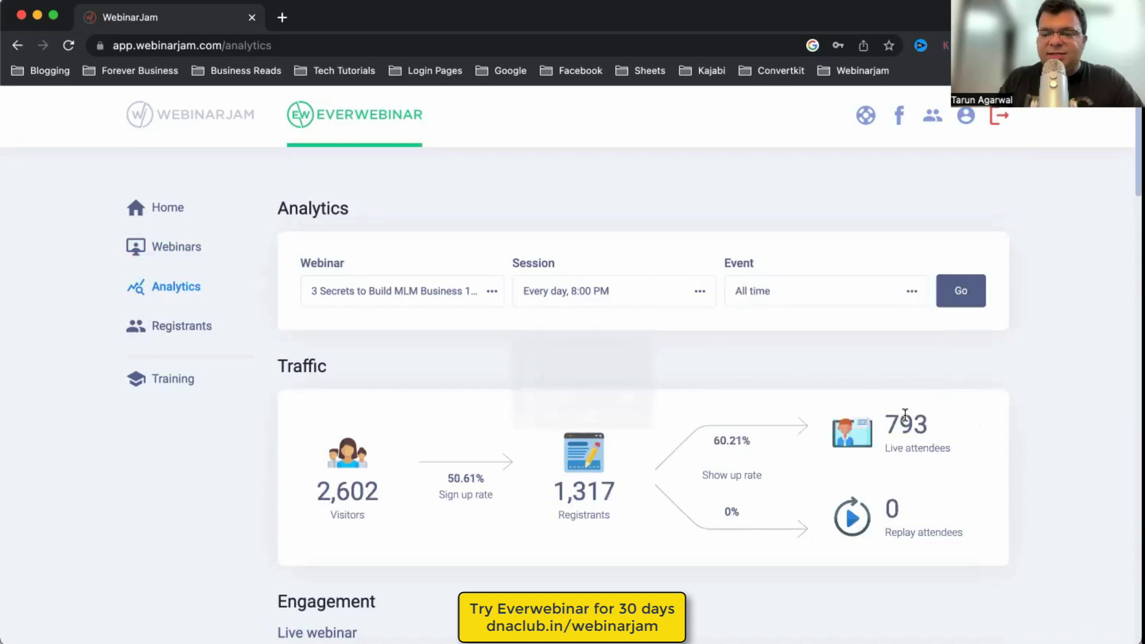
double_click(753, 440)
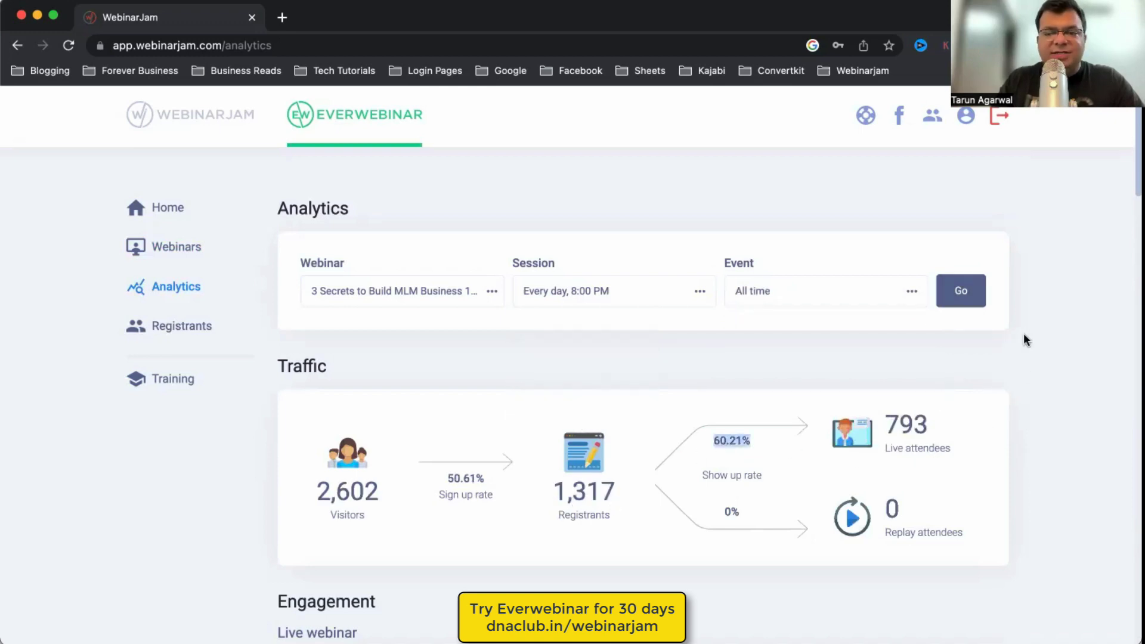
- List the All time registrants of the 3 Secrets to Build MLM Business webinar's Every day, 8:00 PM session
click(173, 331)
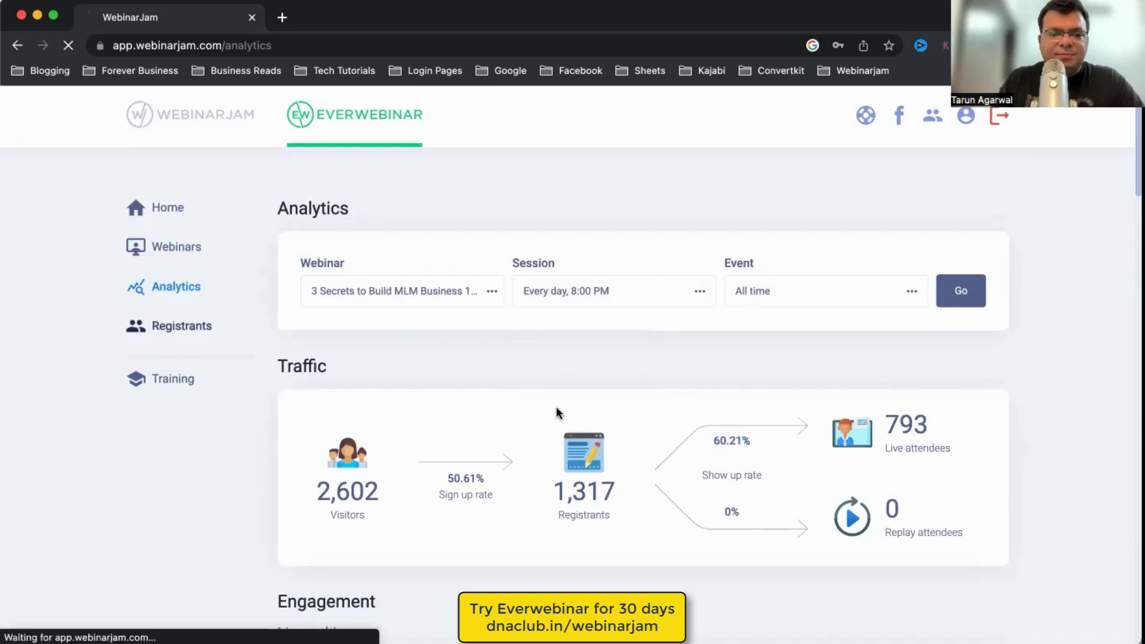
click(412, 319)
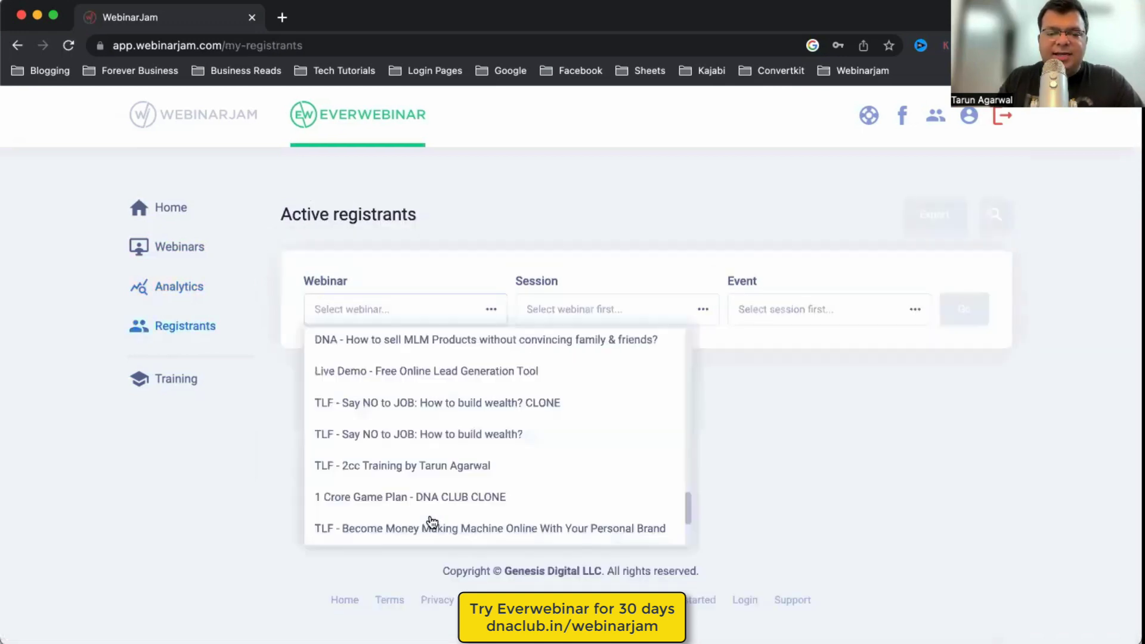
click(430, 529)
click(566, 307)
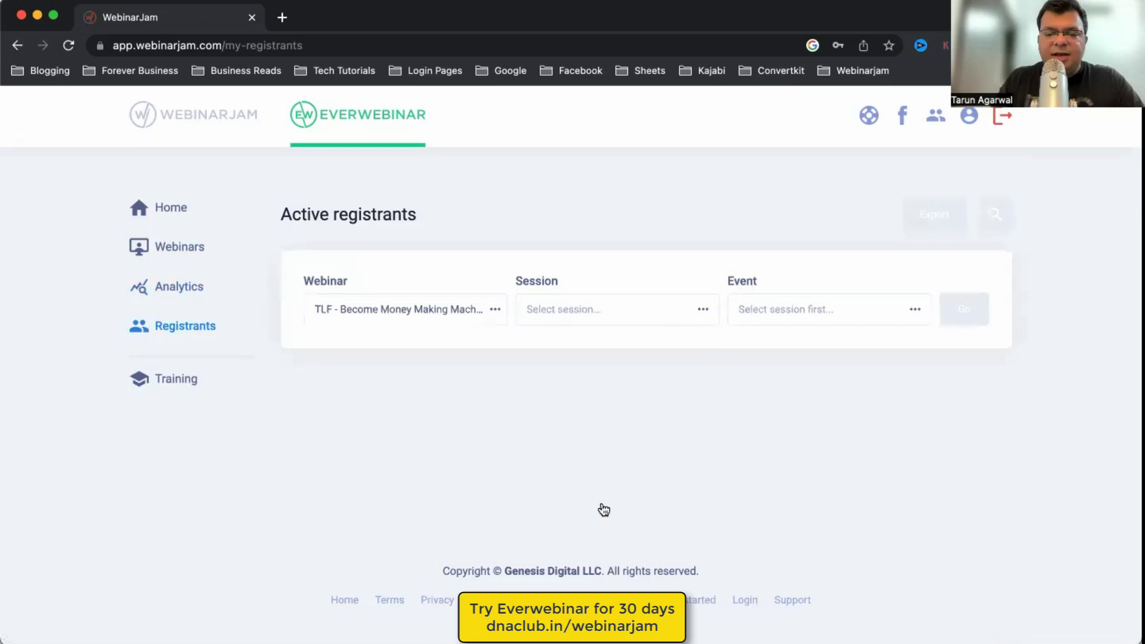
click(397, 529)
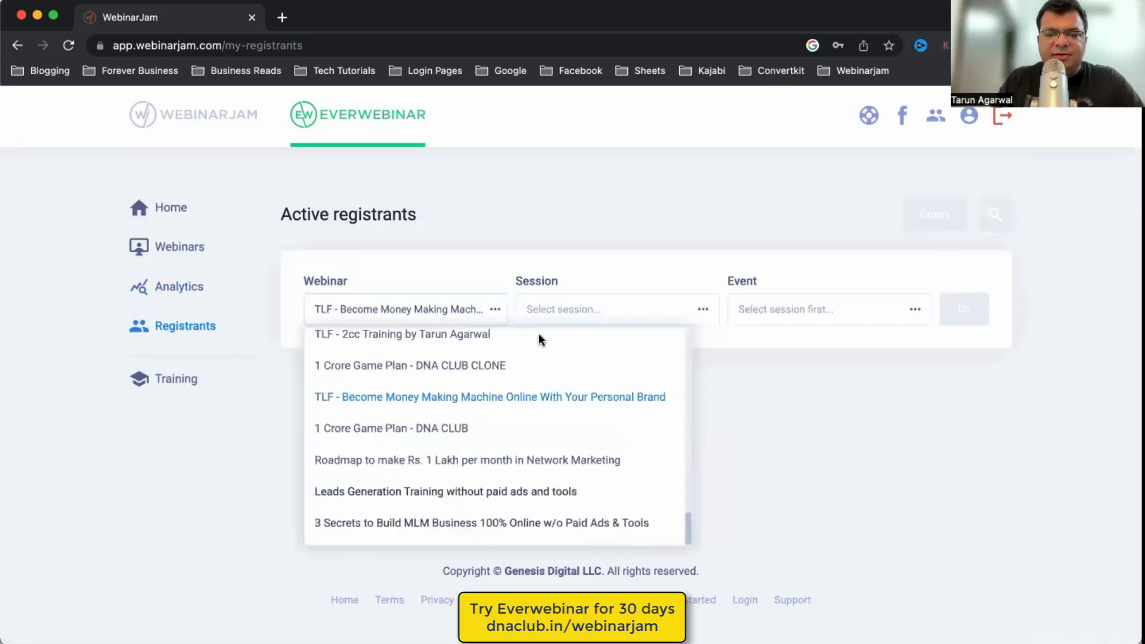
click(605, 432)
click(601, 409)
click(775, 311)
click(770, 358)
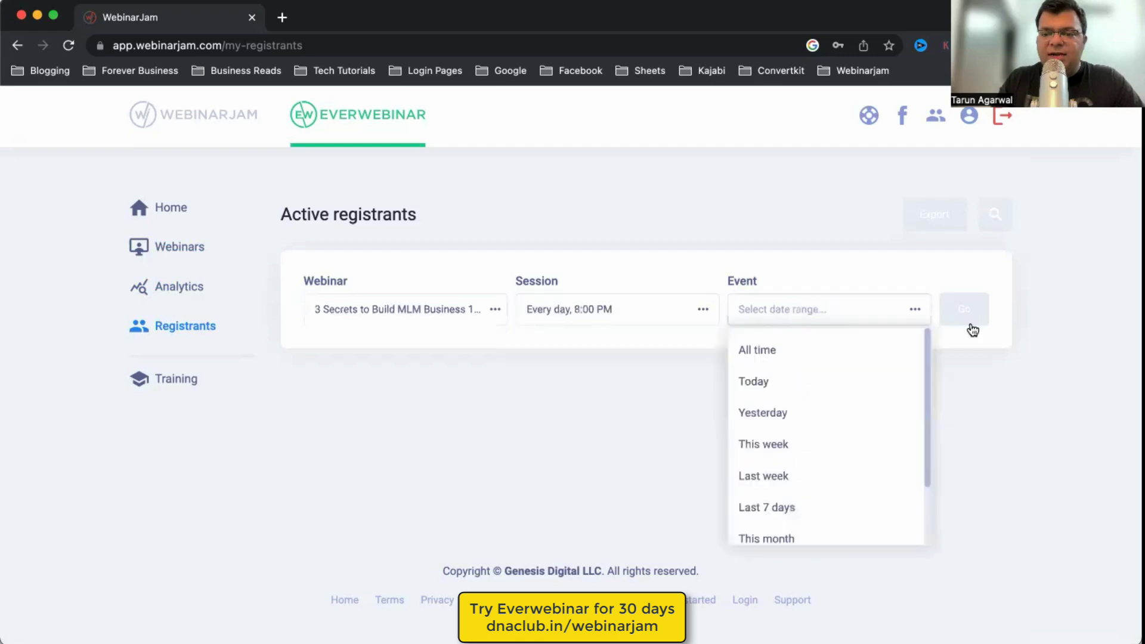
click(967, 316)
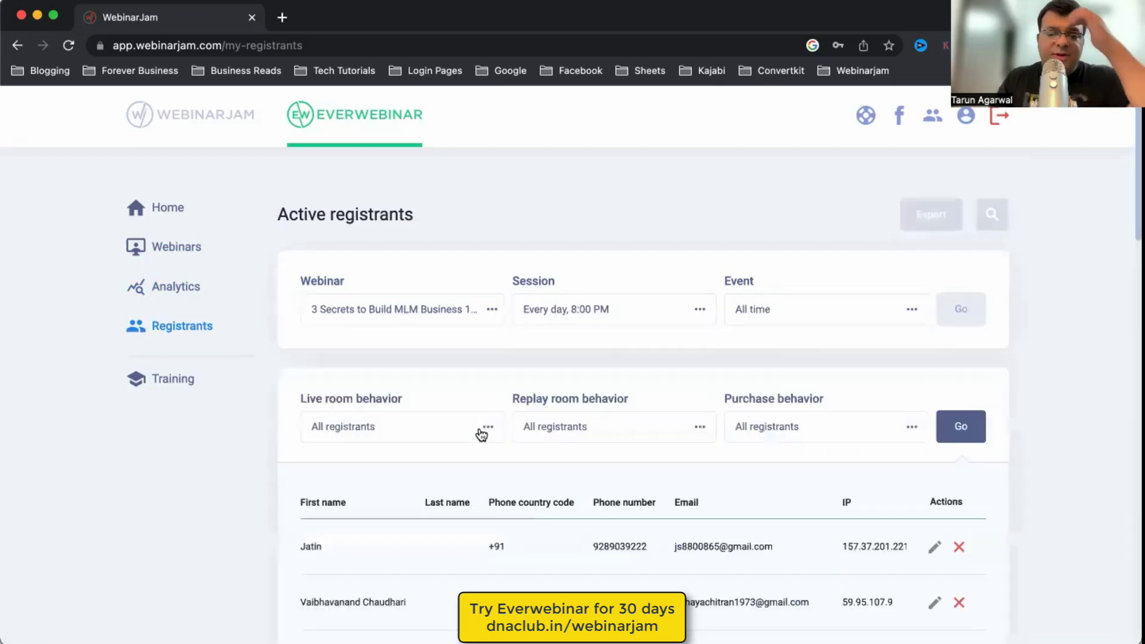
- Look through the registrants' contact details, webinar dates and registration dates in the list
scroll(471, 525, down, 8)
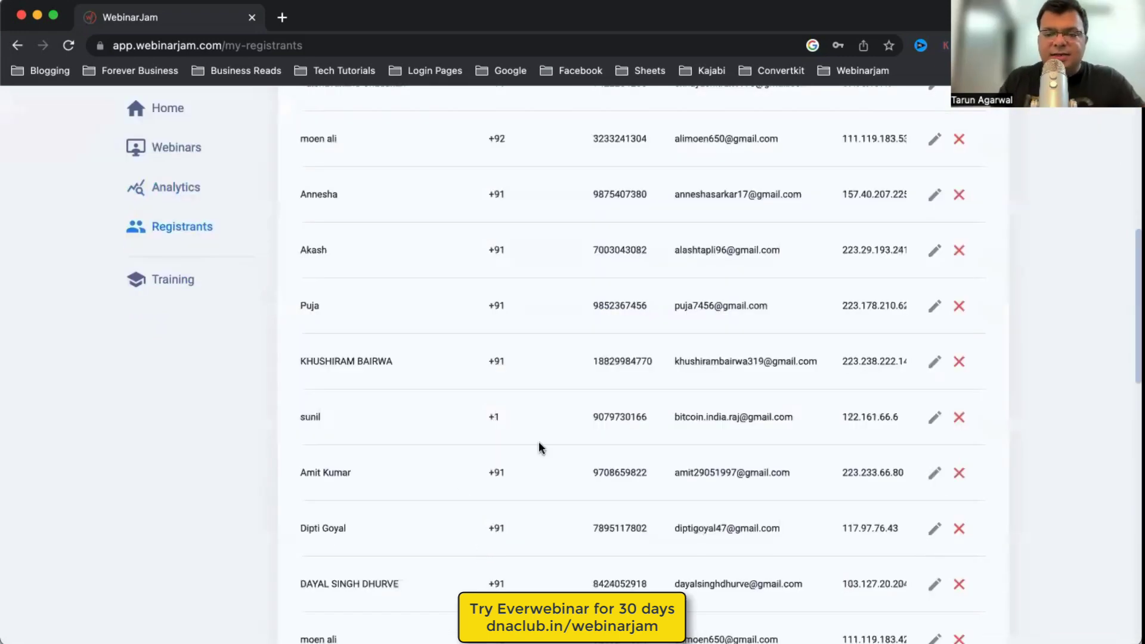
scroll(539, 444, down, 5)
scroll(538, 445, right, 2)
scroll(608, 439, right, 8)
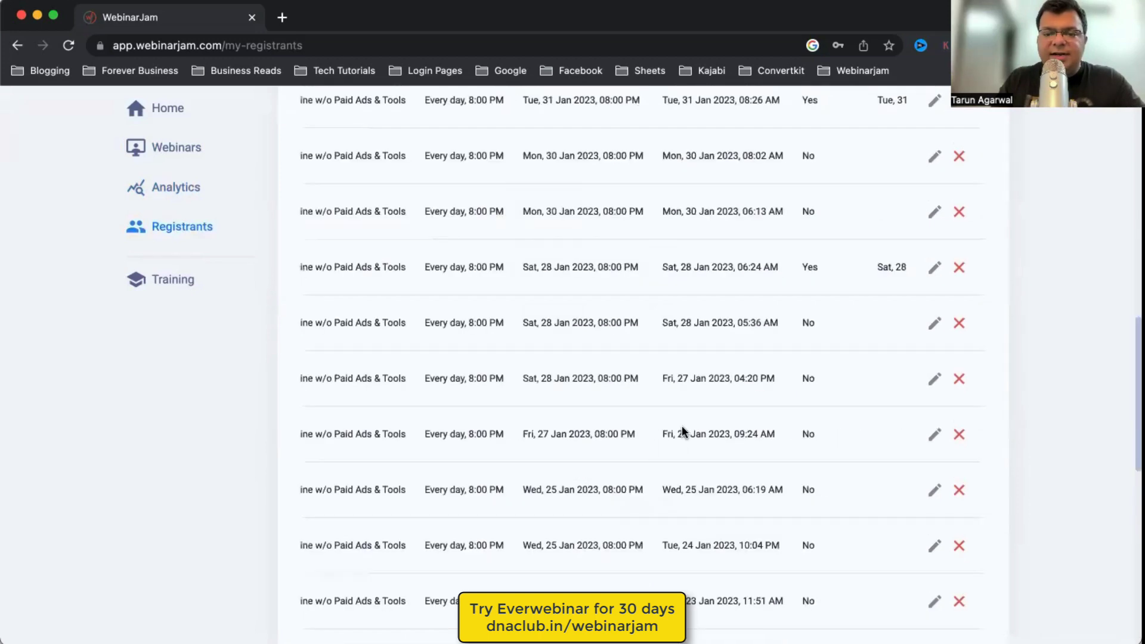
scroll(682, 431, up, 13)
scroll(471, 396, right, 4)
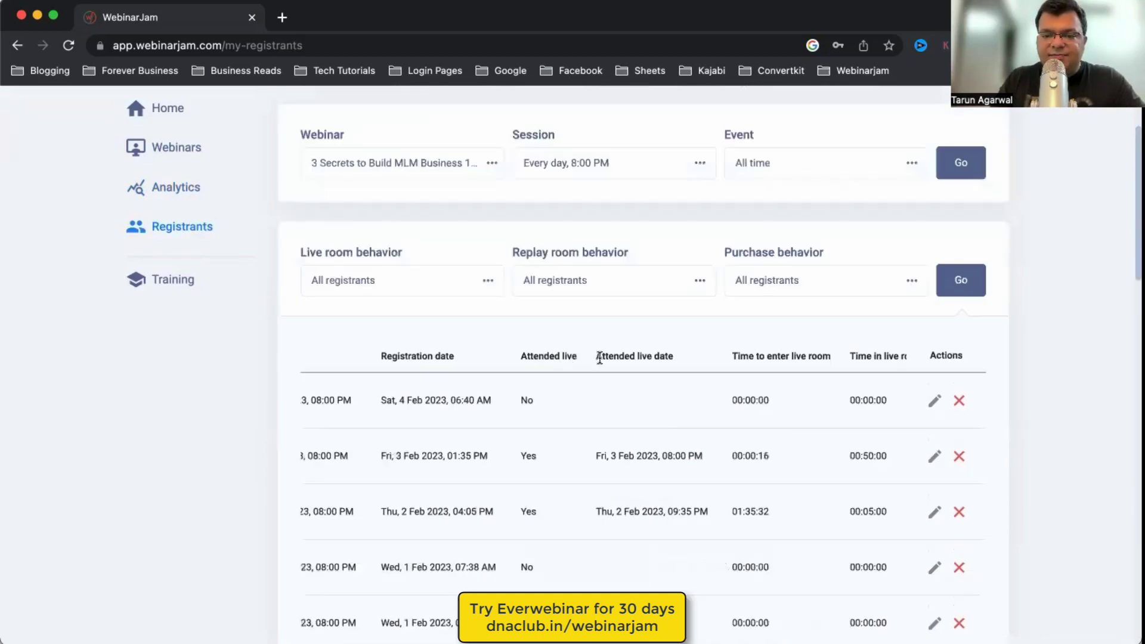
- Examine the Attended live, Time to enter live room and Time in live room columns of the registrants table
drag(600, 360, 652, 373)
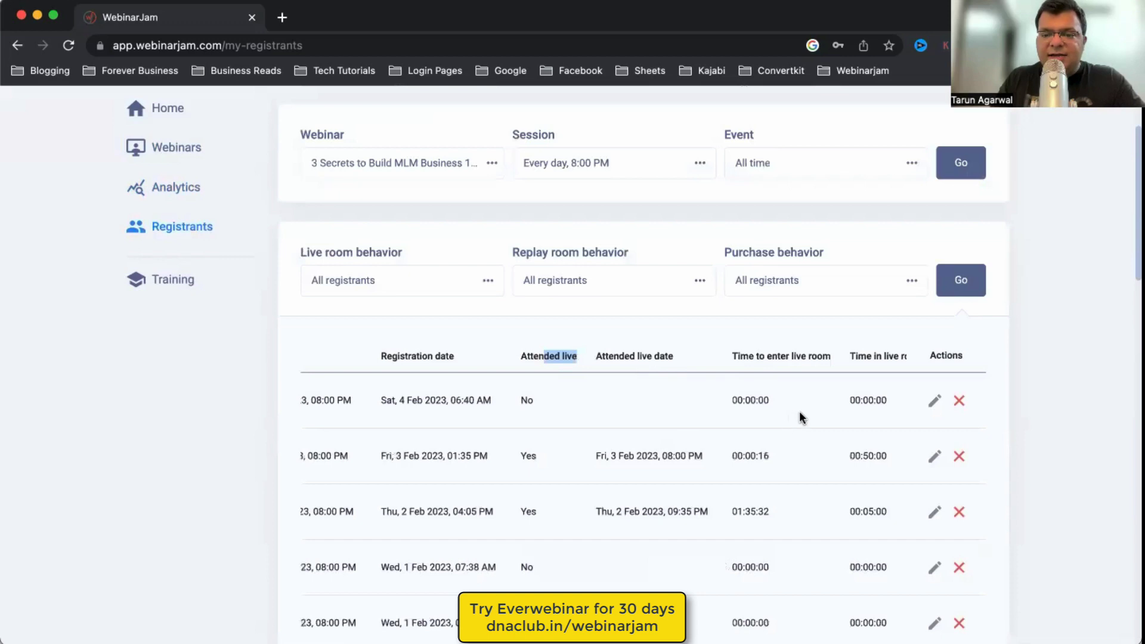
scroll(775, 406, right, 2)
scroll(728, 357, right, 1)
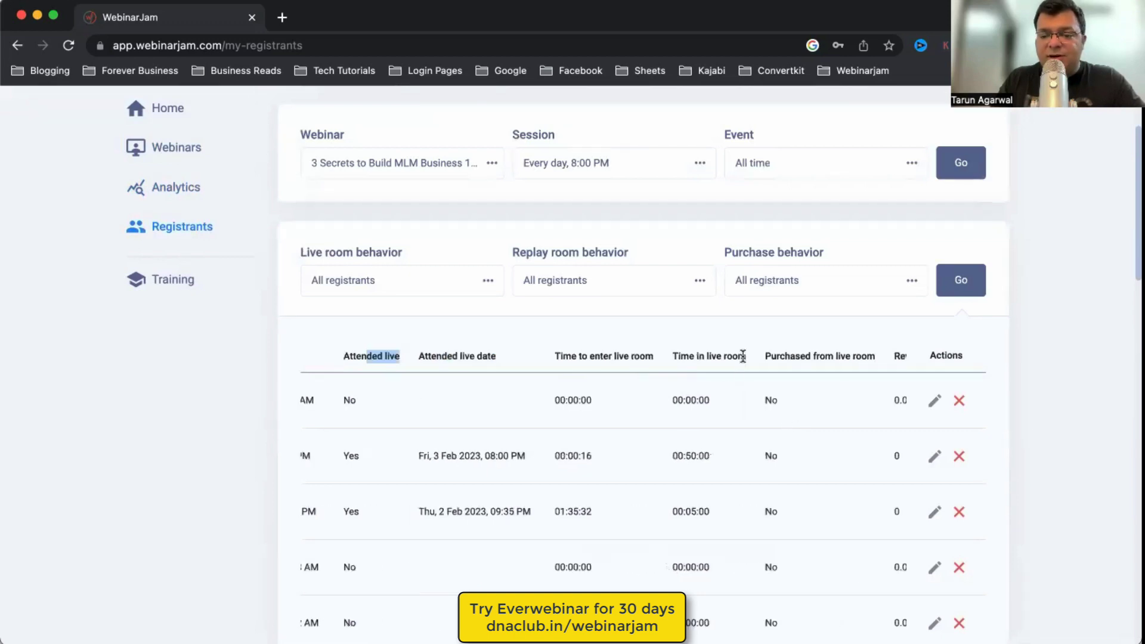
drag(708, 358, 743, 357)
click(723, 358)
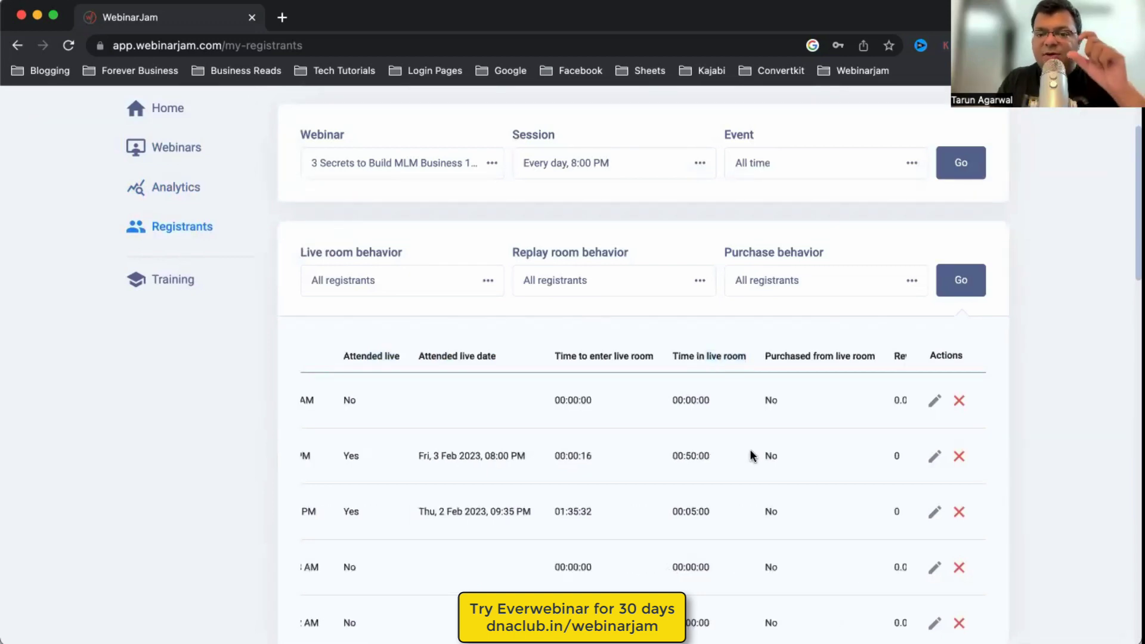
- Compare how long individual registrants stayed in the live room, down to the end of the page
scroll(745, 471, down, 2)
scroll(684, 297, down, 1)
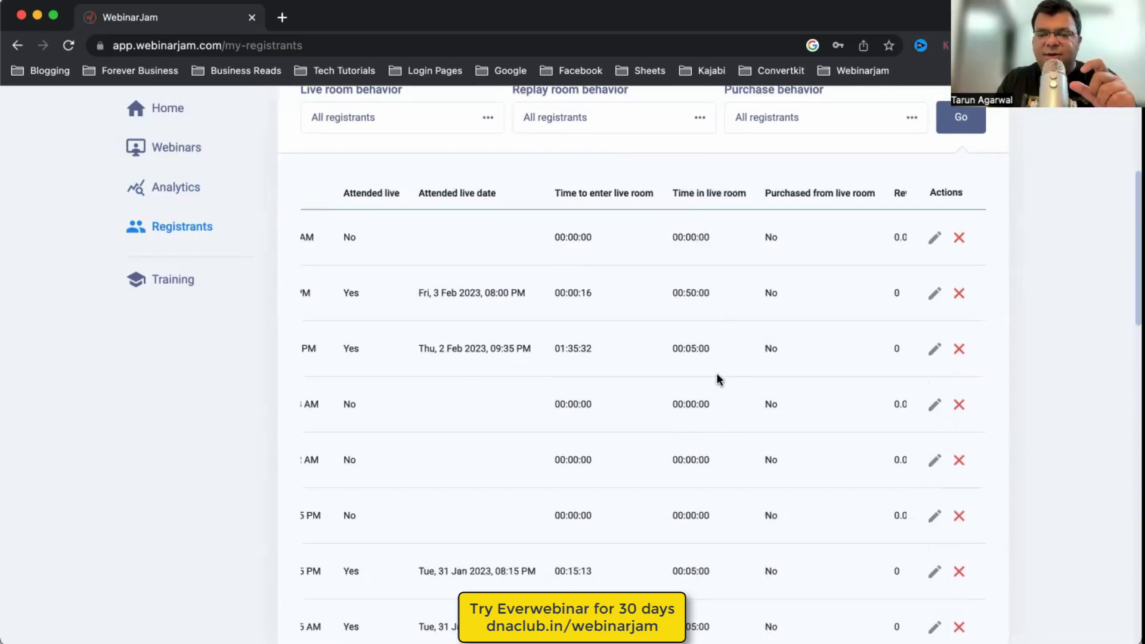
drag(682, 349, 744, 352)
scroll(717, 464, down, 2)
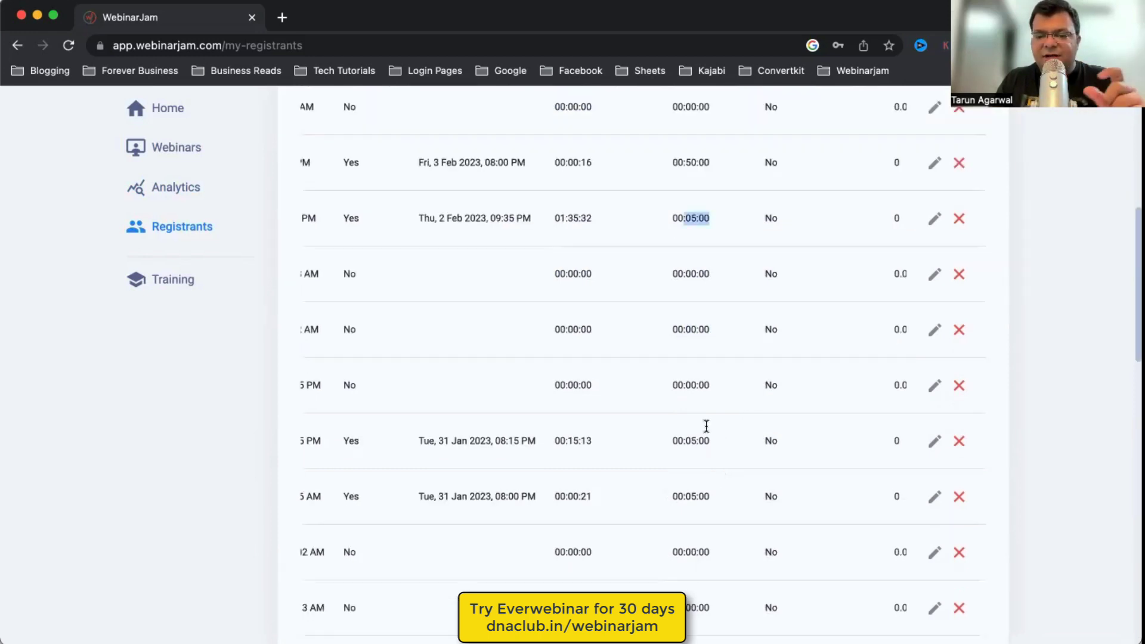
drag(711, 441, 696, 466)
scroll(696, 466, down, 1)
scroll(692, 505, down, 9)
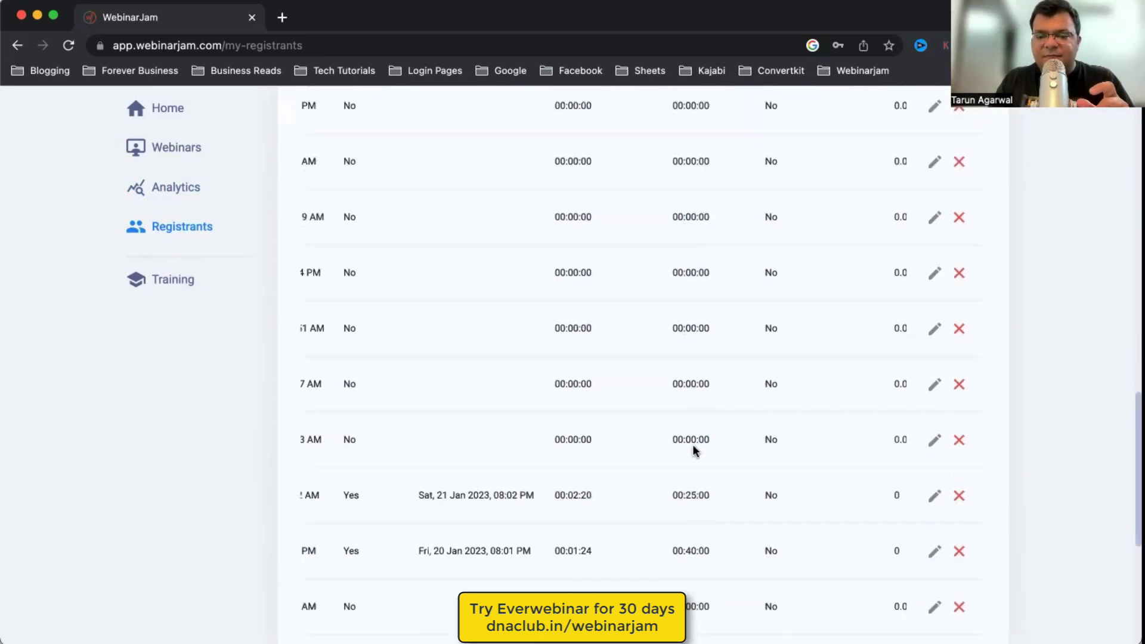
scroll(691, 378, down, 5)
drag(685, 379, 698, 380)
click(761, 434)
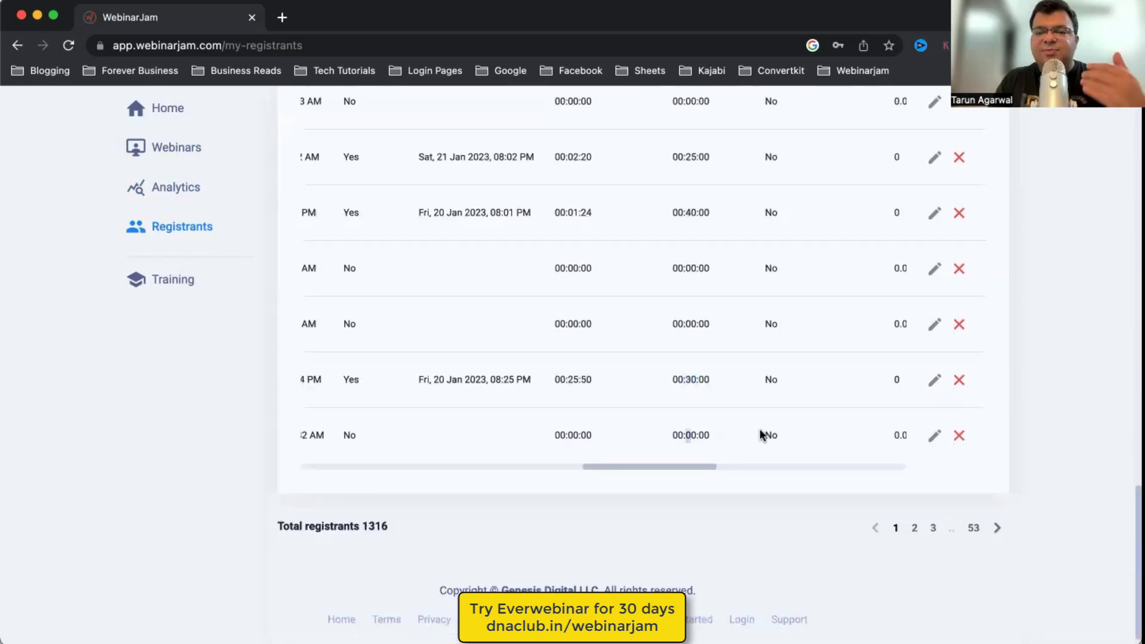
- Review the registrant export options, close them without exporting and return to the webinars list
scroll(888, 291, up, 20)
scroll(918, 227, up, 2)
click(903, 231)
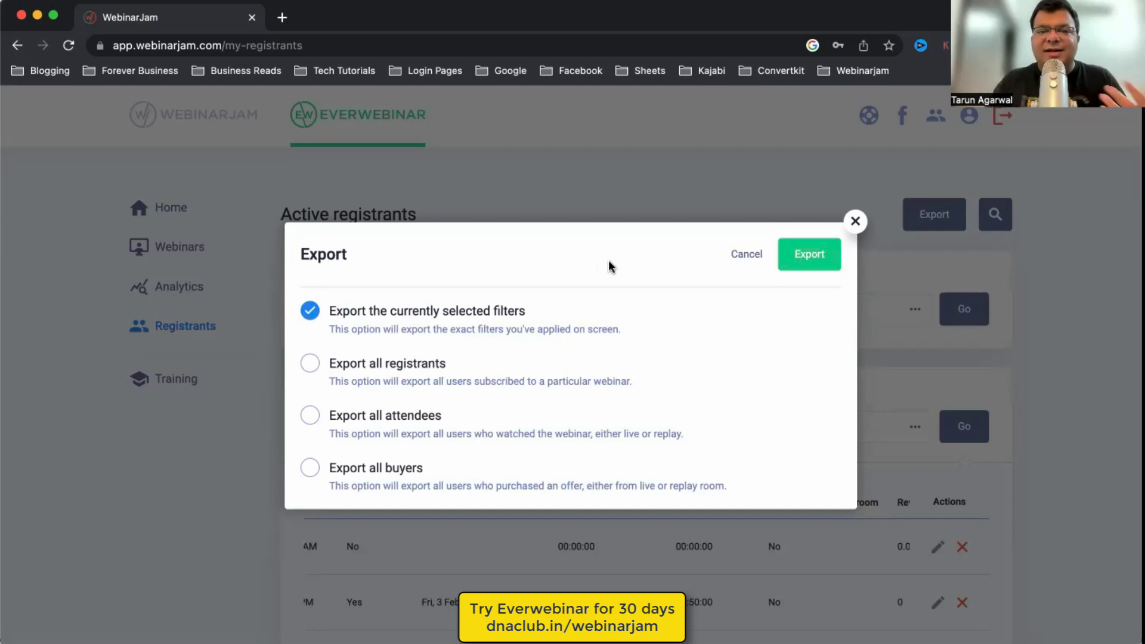
click(1052, 341)
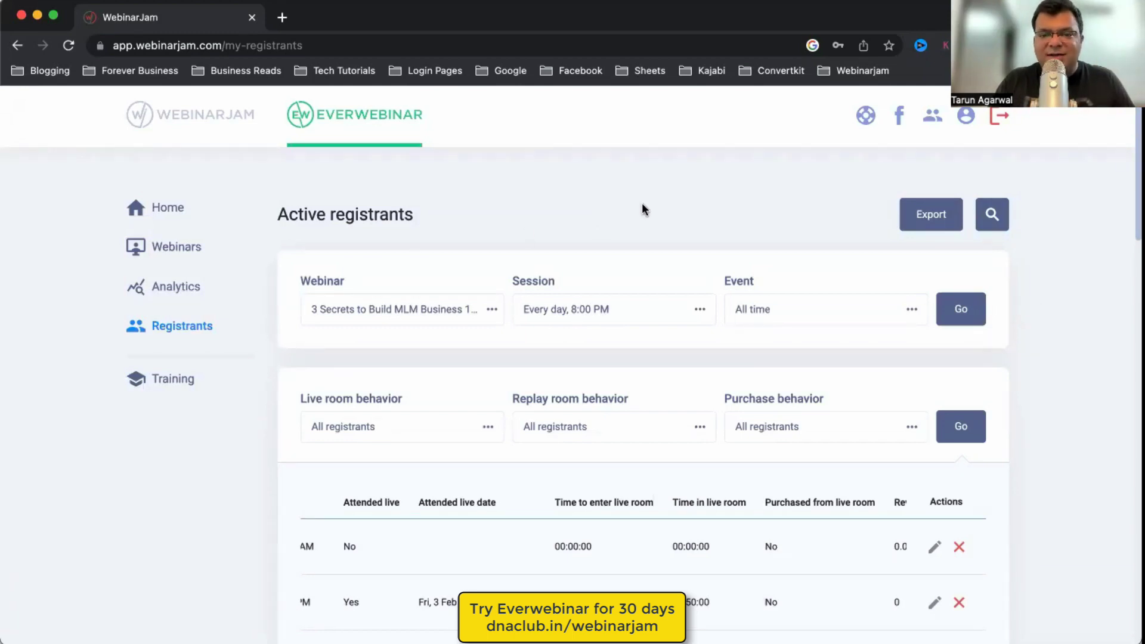
click(155, 247)
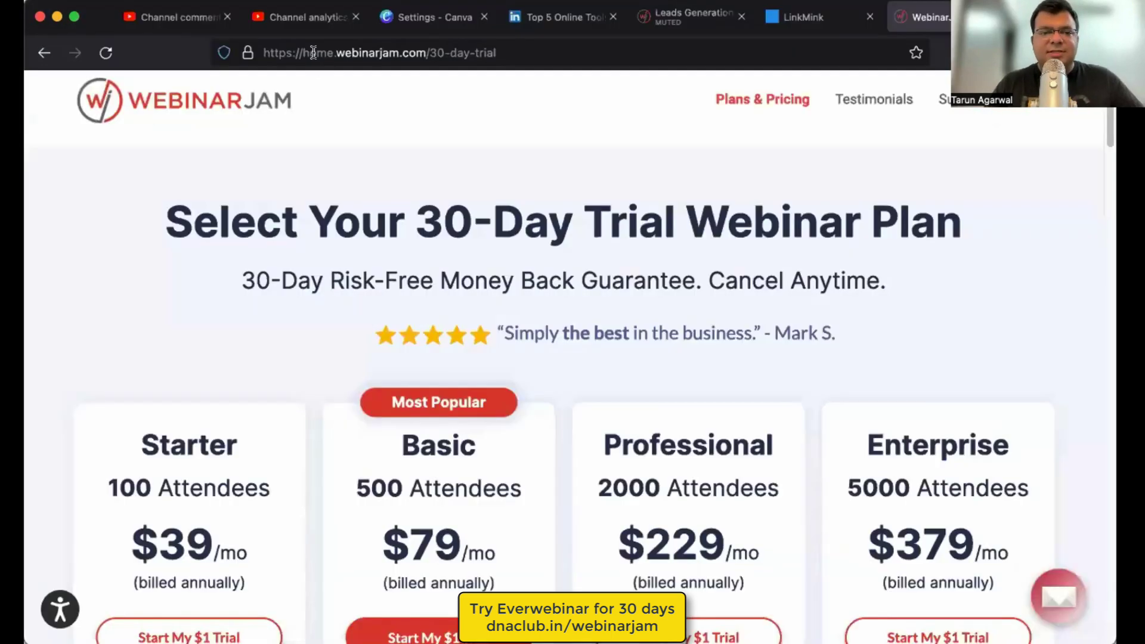
- Load dnaclub.in/webinarjam and view the 30-day trial plans with their prices and included features
click(313, 53)
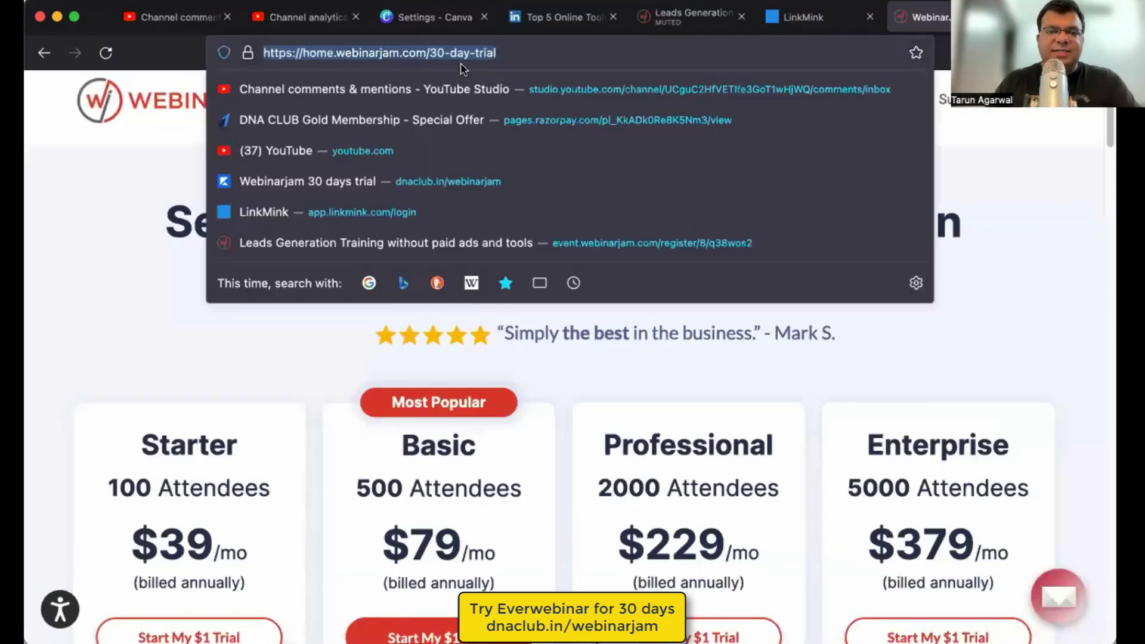
text(dnaclub.in/)
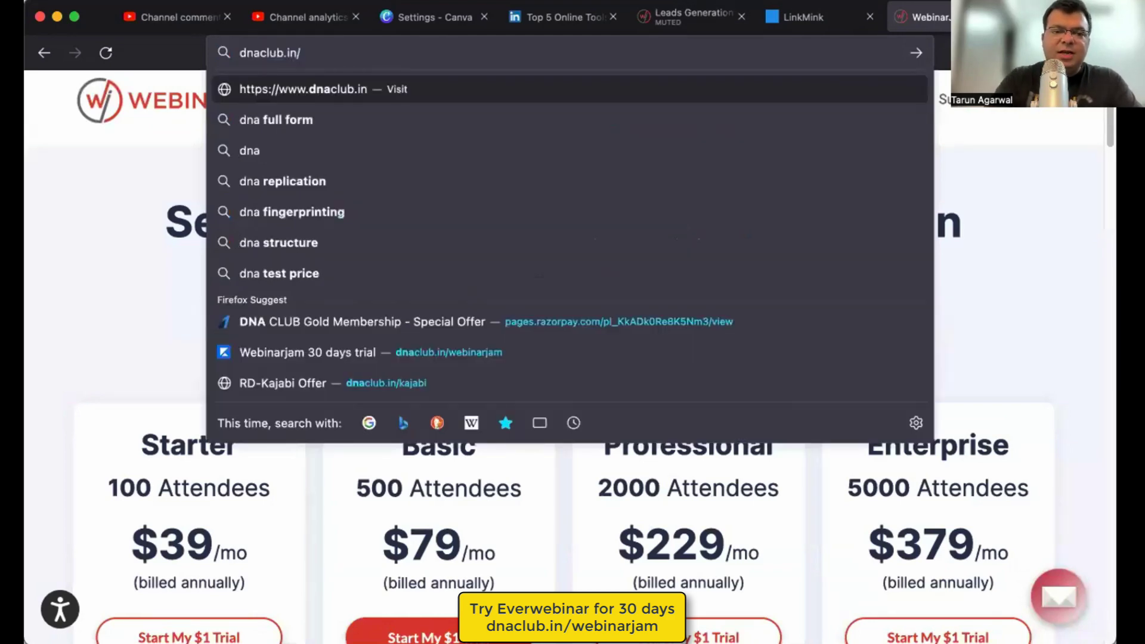
text(webina)
key(Return)
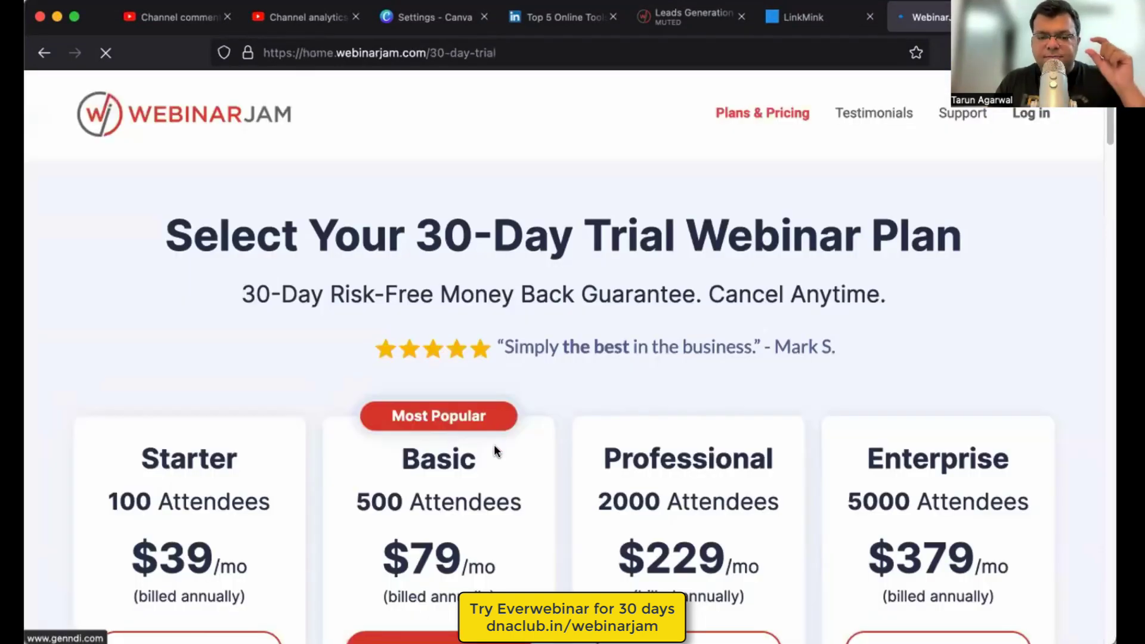
scroll(493, 445, down, 5)
scroll(424, 474, down, 1)
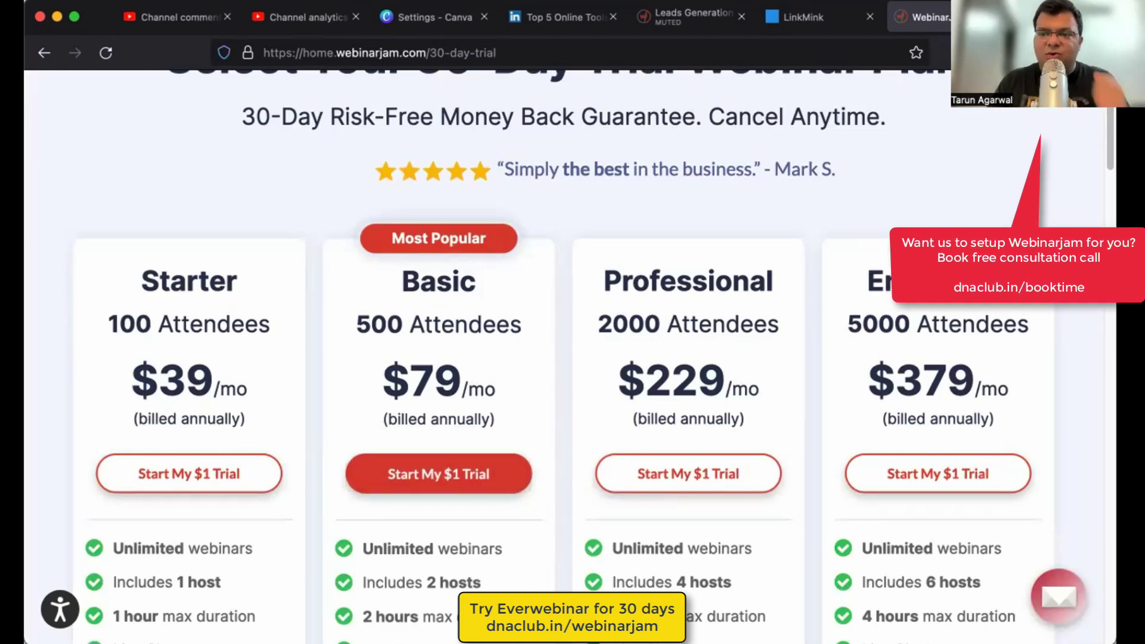
- Open the consultation booking page at dnaclub.in/booktime in a new browser tab
key(super+t)
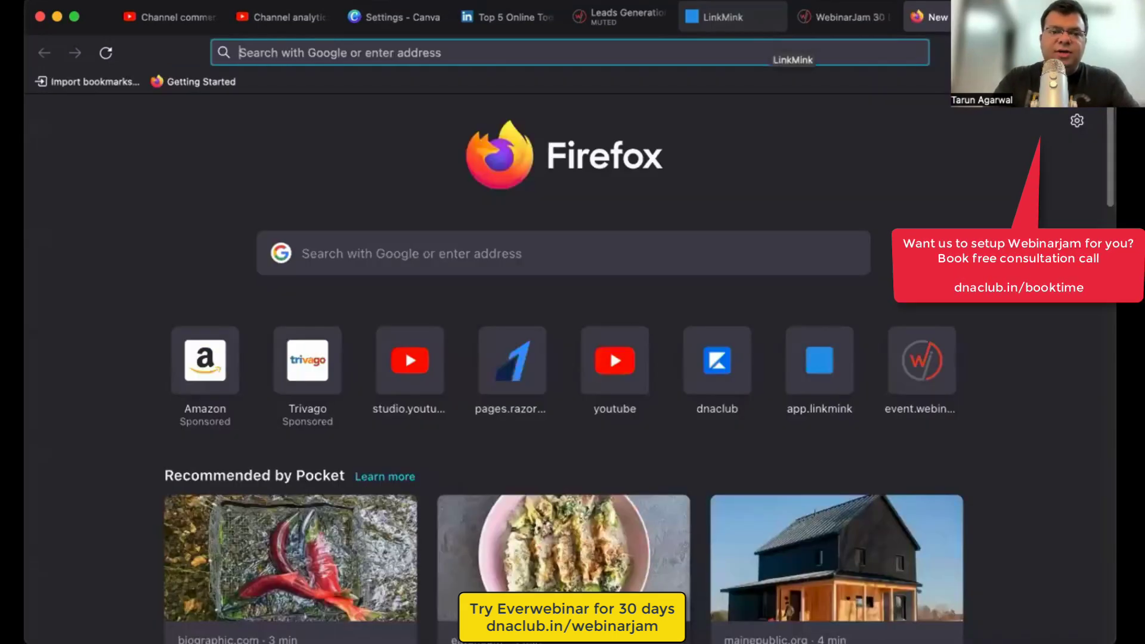
text(dnaclub.in/bookim)
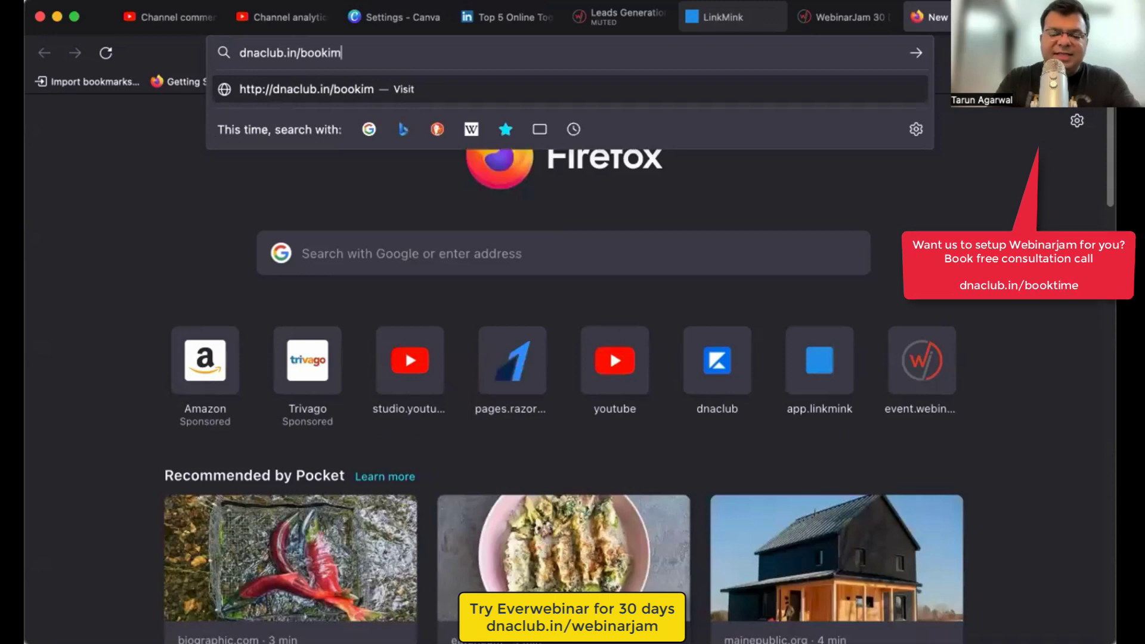
key(BackSpace)
key(BackSpace)
text(time)
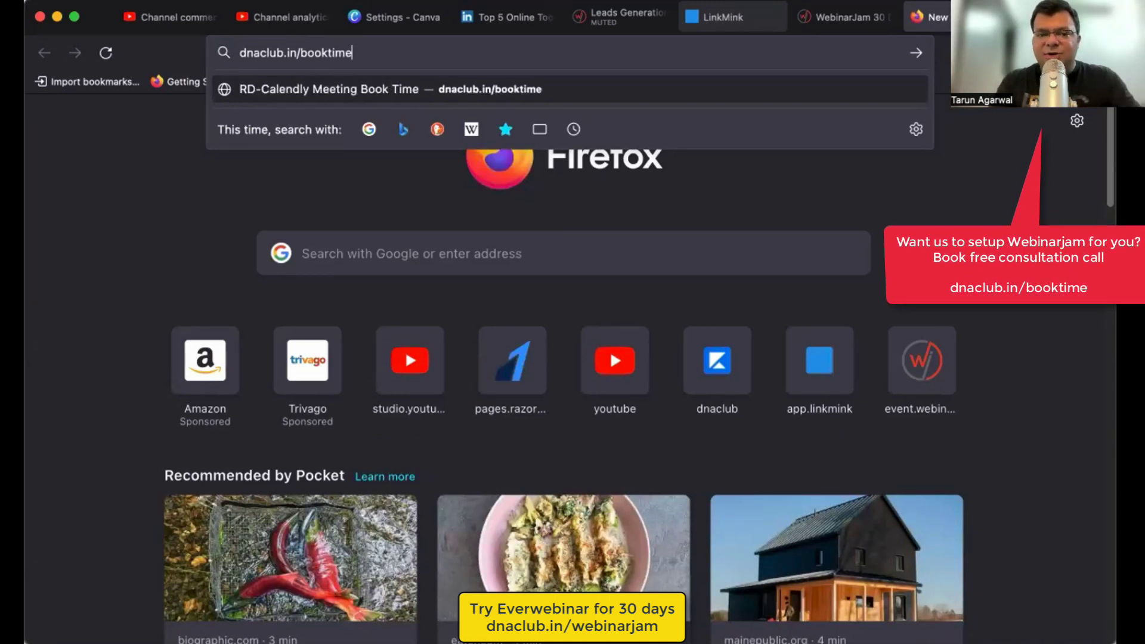
key(Return)
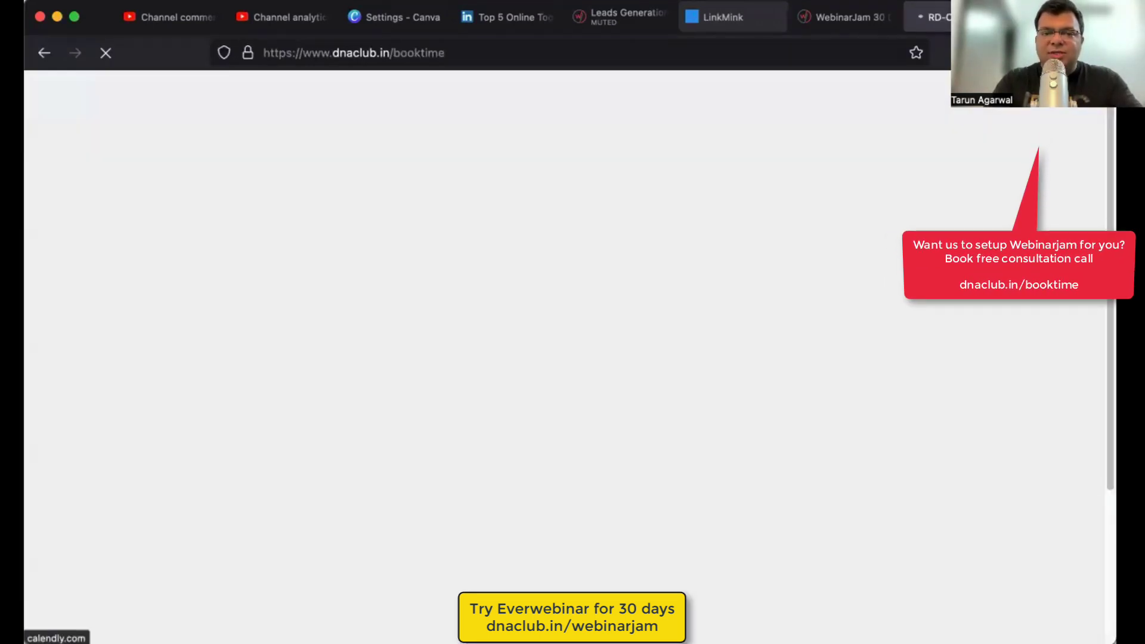